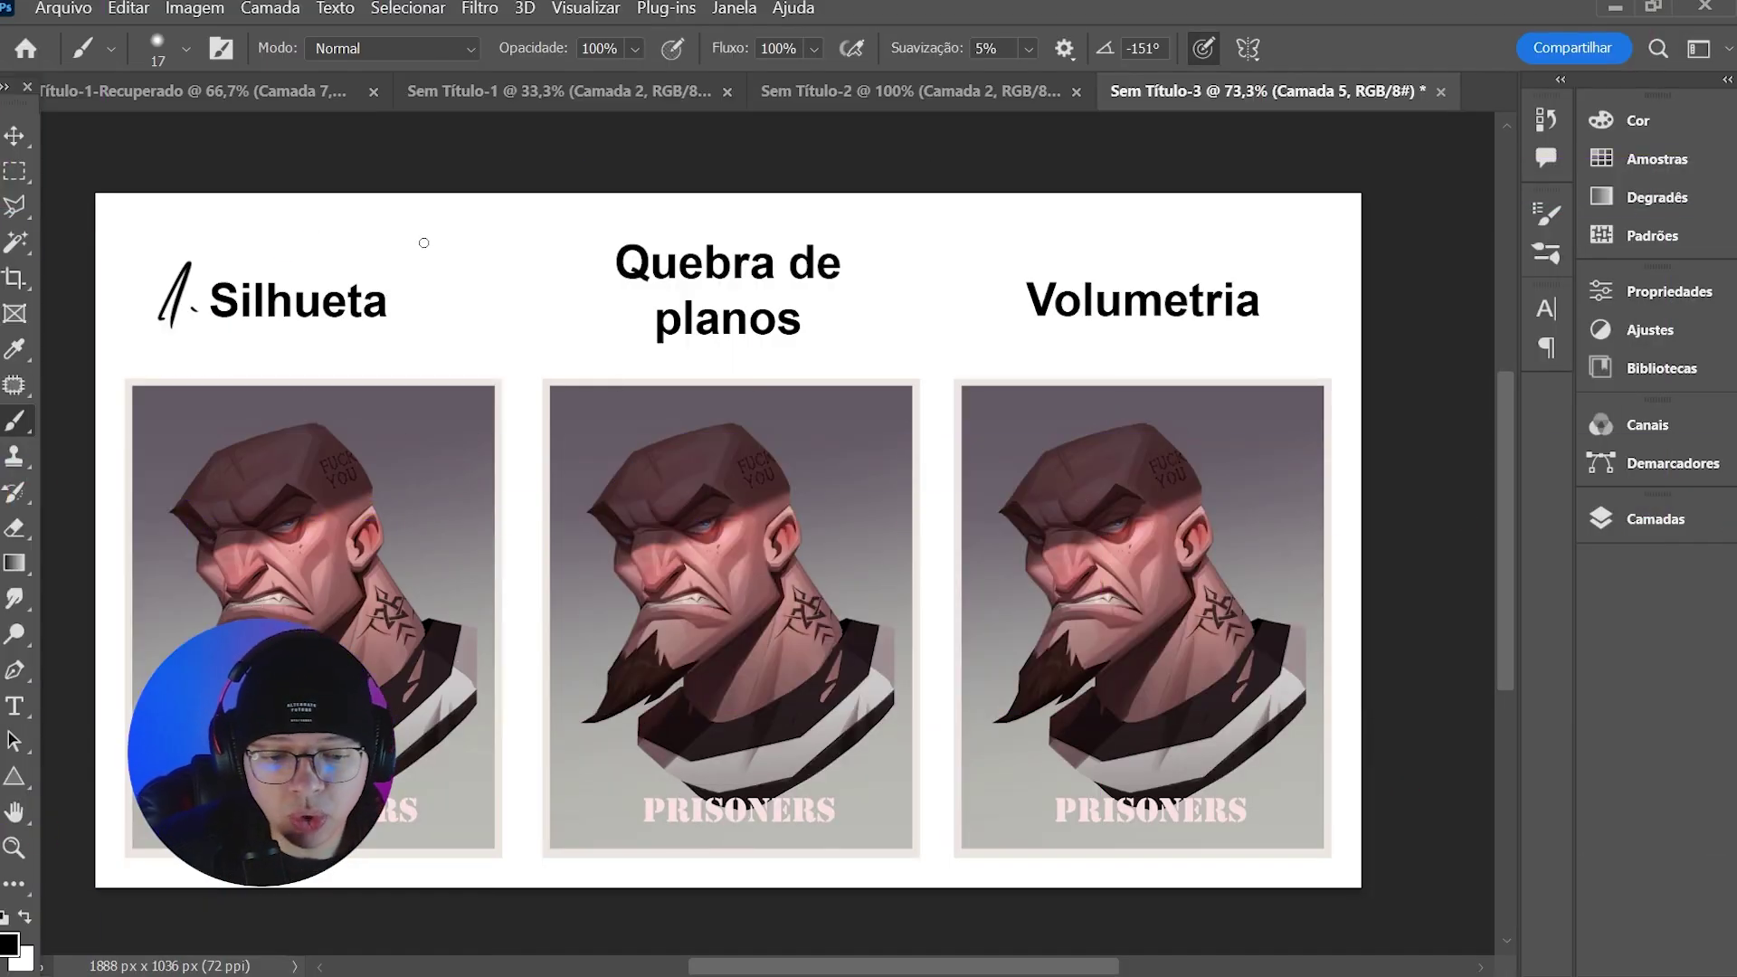
# - Handwrite 'Tracing' above Silhueta and underline it, undoing a stray stroke over the middle portrait
pyautogui.moveTo(319, 215); pyautogui.dragTo(323, 250)
pyautogui.moveTo(296, 230)
pyautogui.mouseDown()
pyautogui.moveTo(348, 202)
pyautogui.moveTo(347, 237)
pyautogui.moveTo(477, 231)
pyautogui.mouseUp()
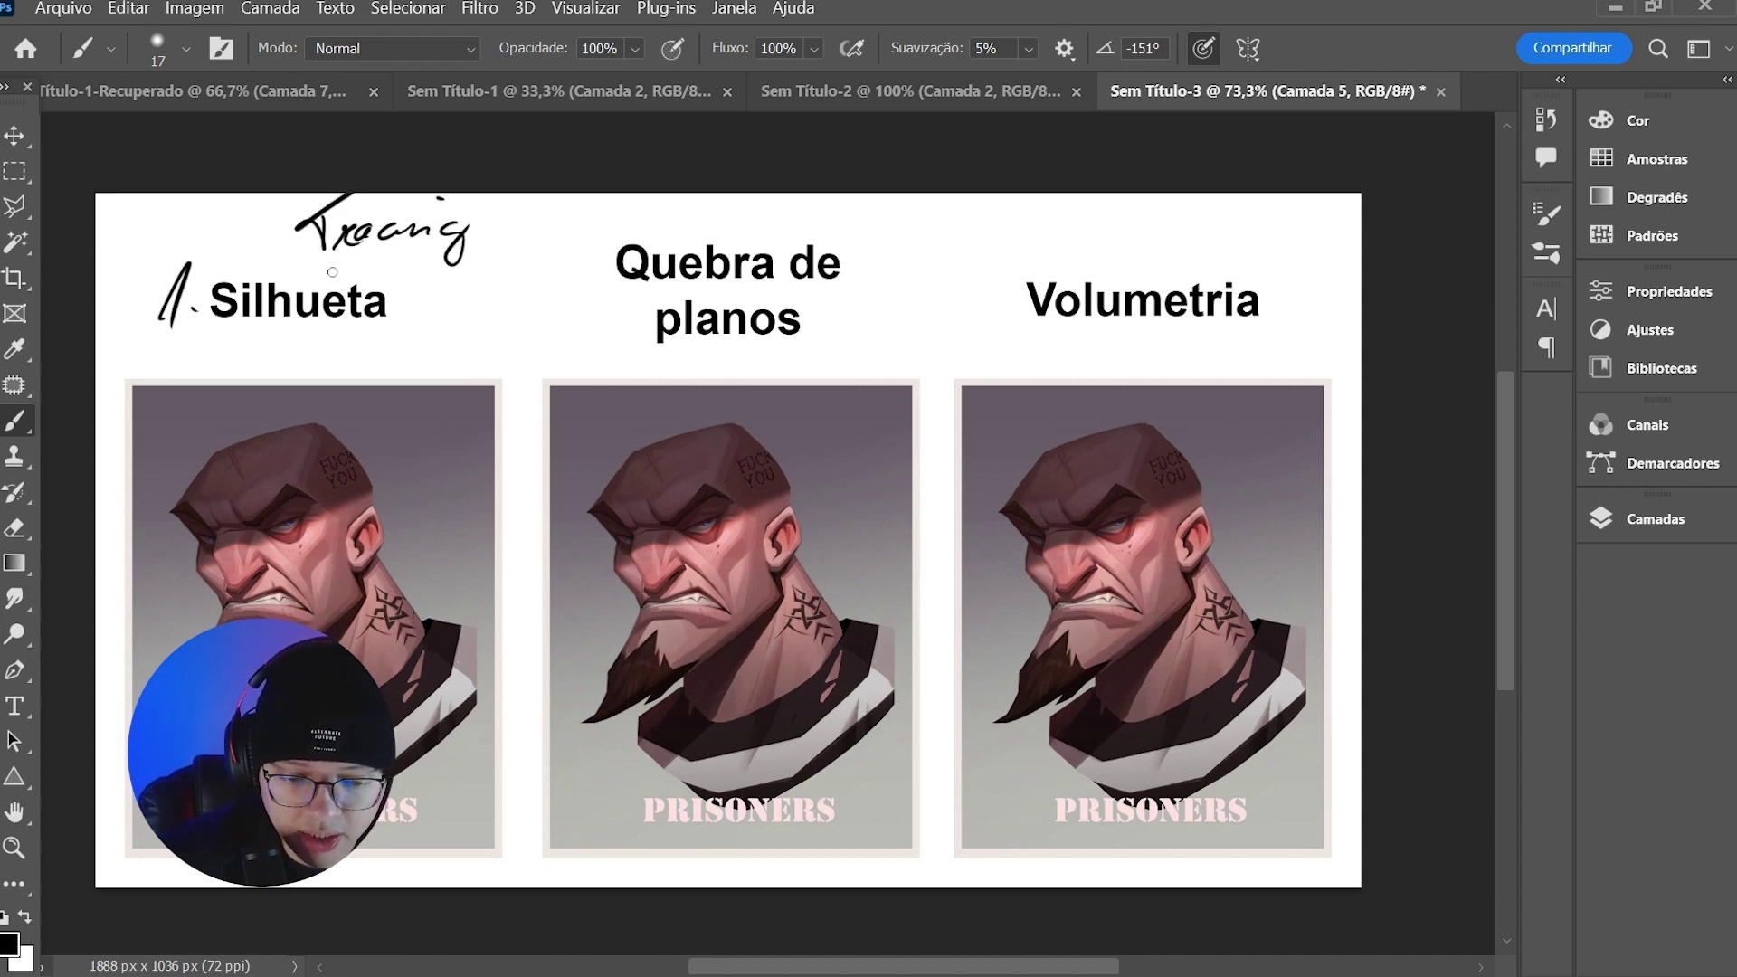
pyautogui.moveTo(327, 272); pyautogui.dragTo(545, 238)
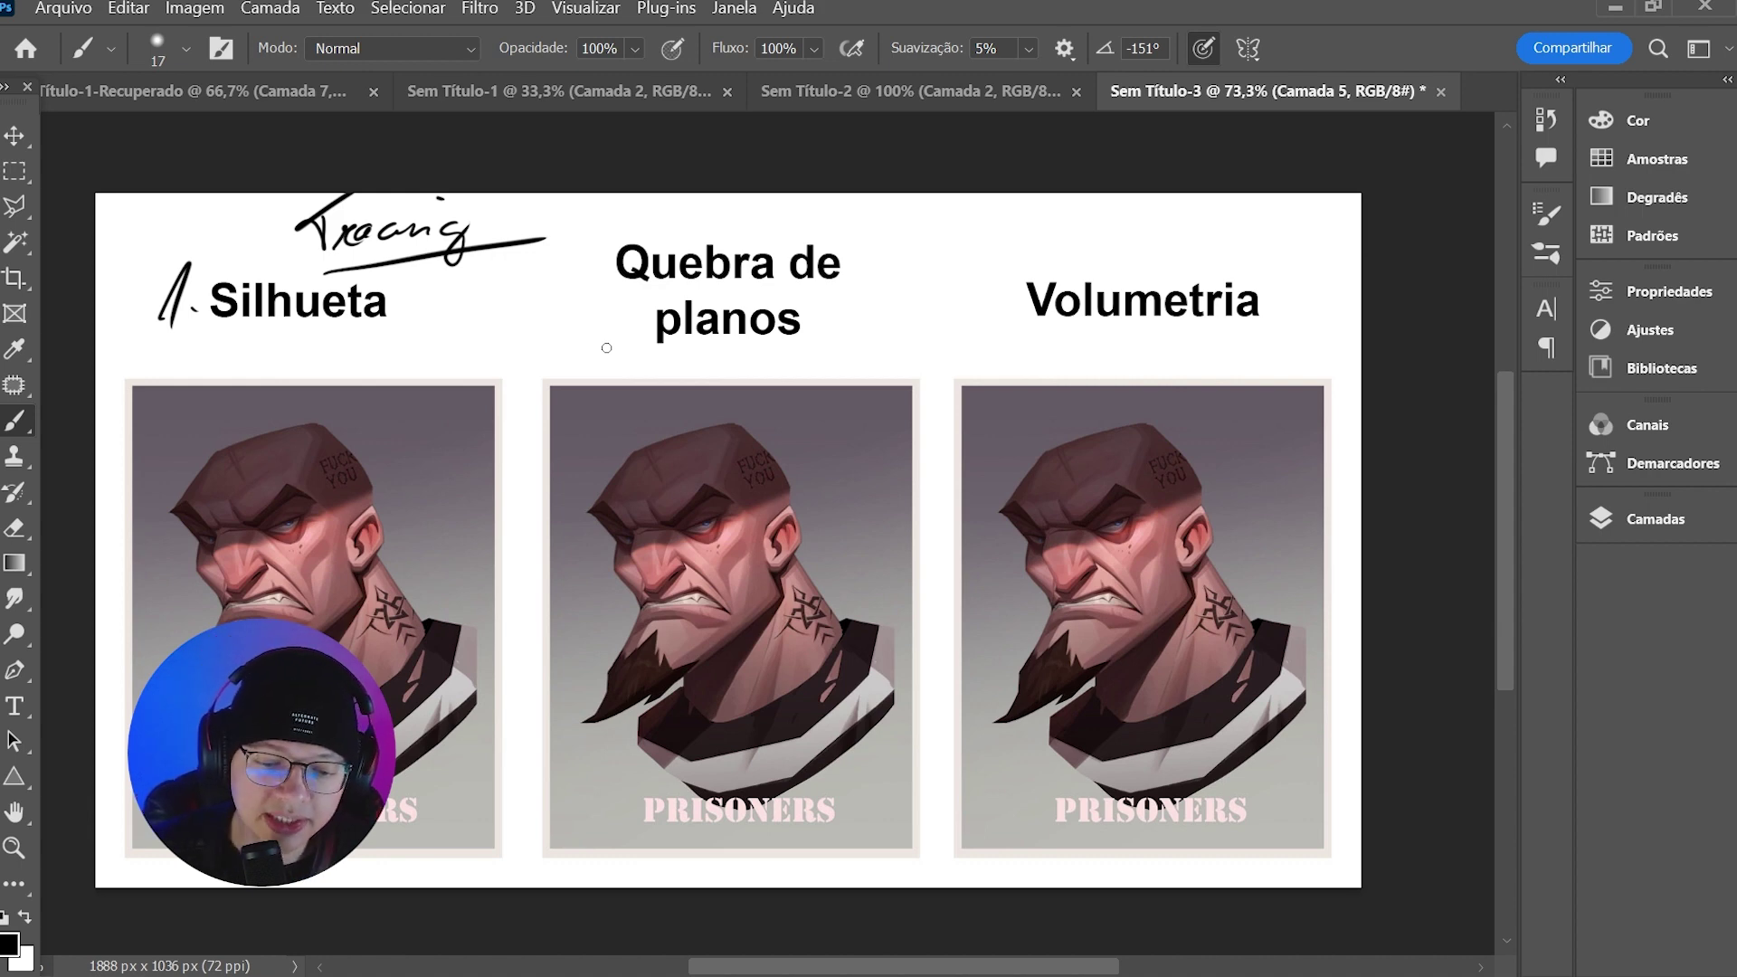
pyautogui.moveTo(606, 502)
pyautogui.mouseDown()
pyautogui.moveTo(753, 419)
pyautogui.moveTo(816, 540)
pyautogui.mouseUp()
pyautogui.hotkey('ctrl', 'z')
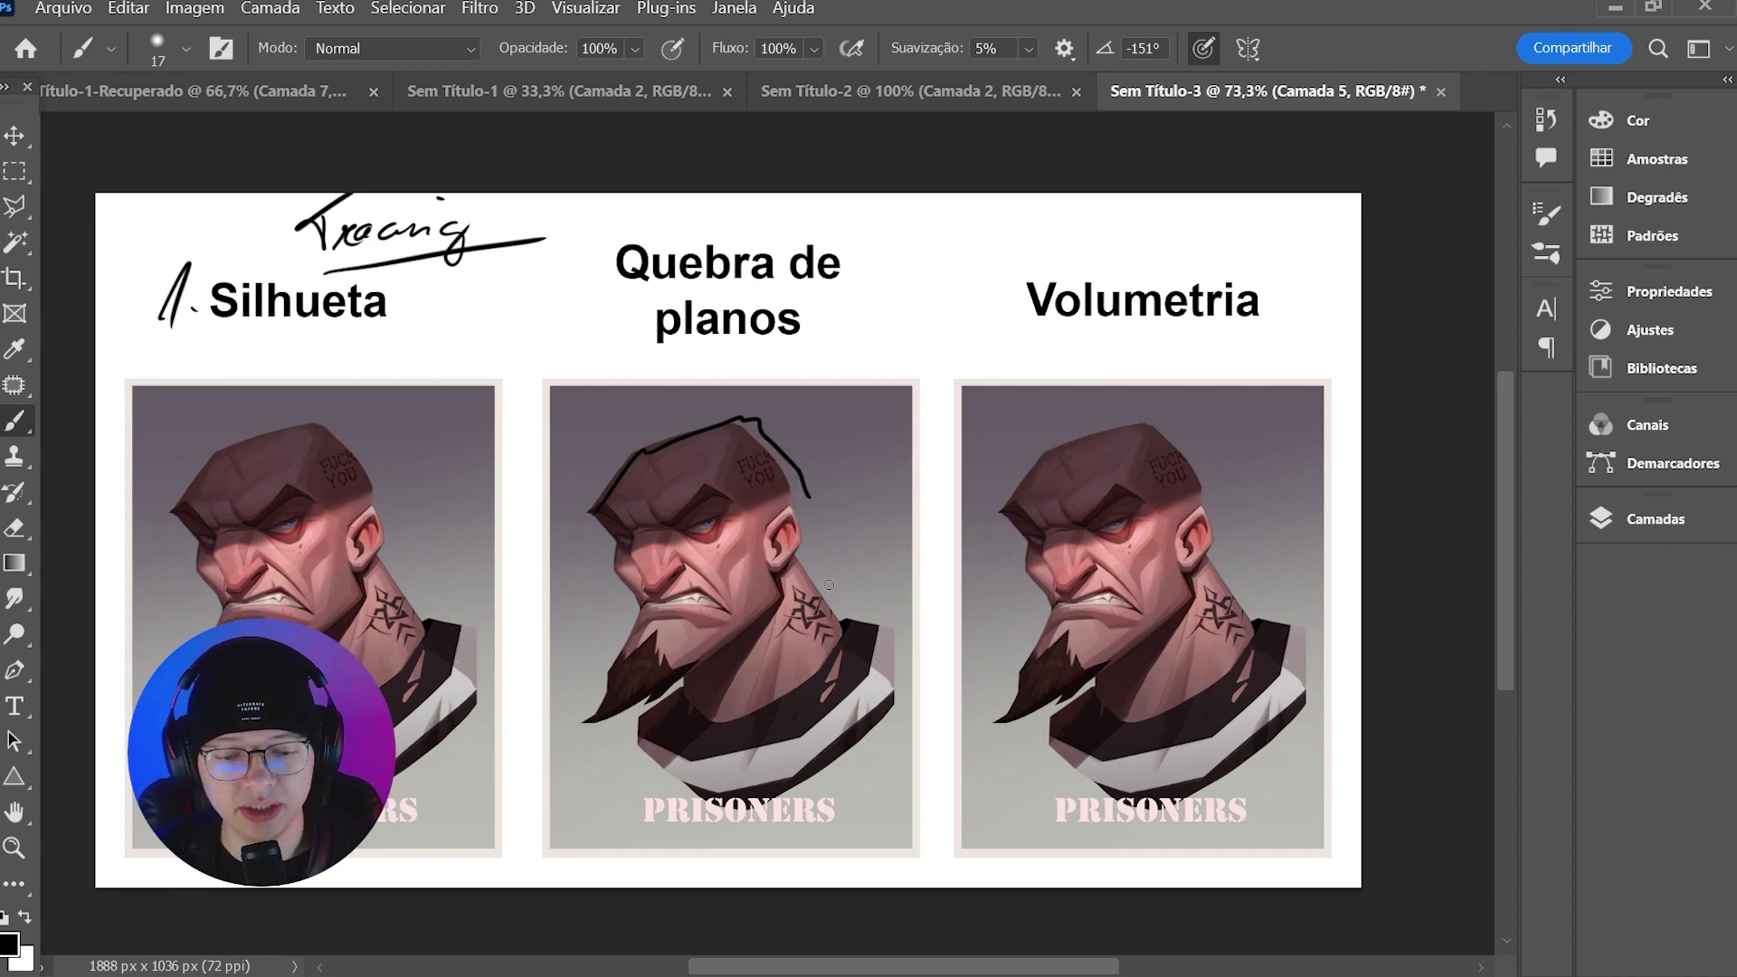
pyautogui.hotkey('ctrl', 'z')
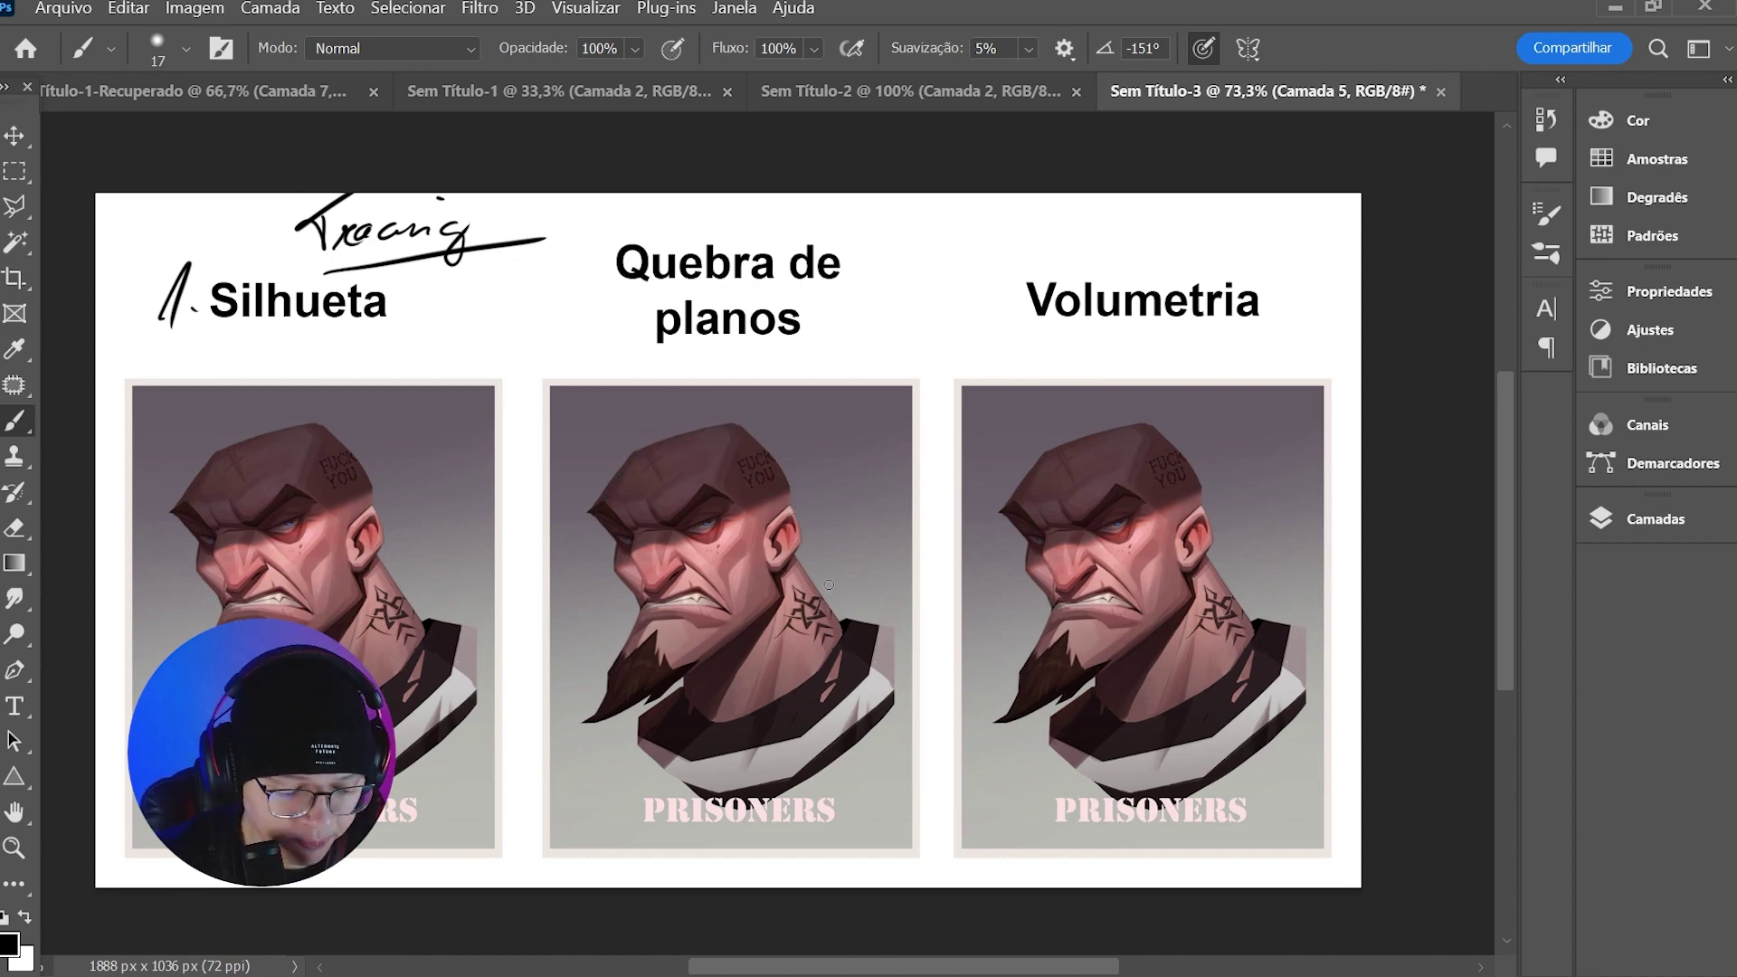
# - Set the foreground painting colour to bright red (R 237, G 0, B 0)
pyautogui.click(9, 944)
pyautogui.click(449, 371)
pyautogui.click(482, 110)
pyautogui.click(773, 76)
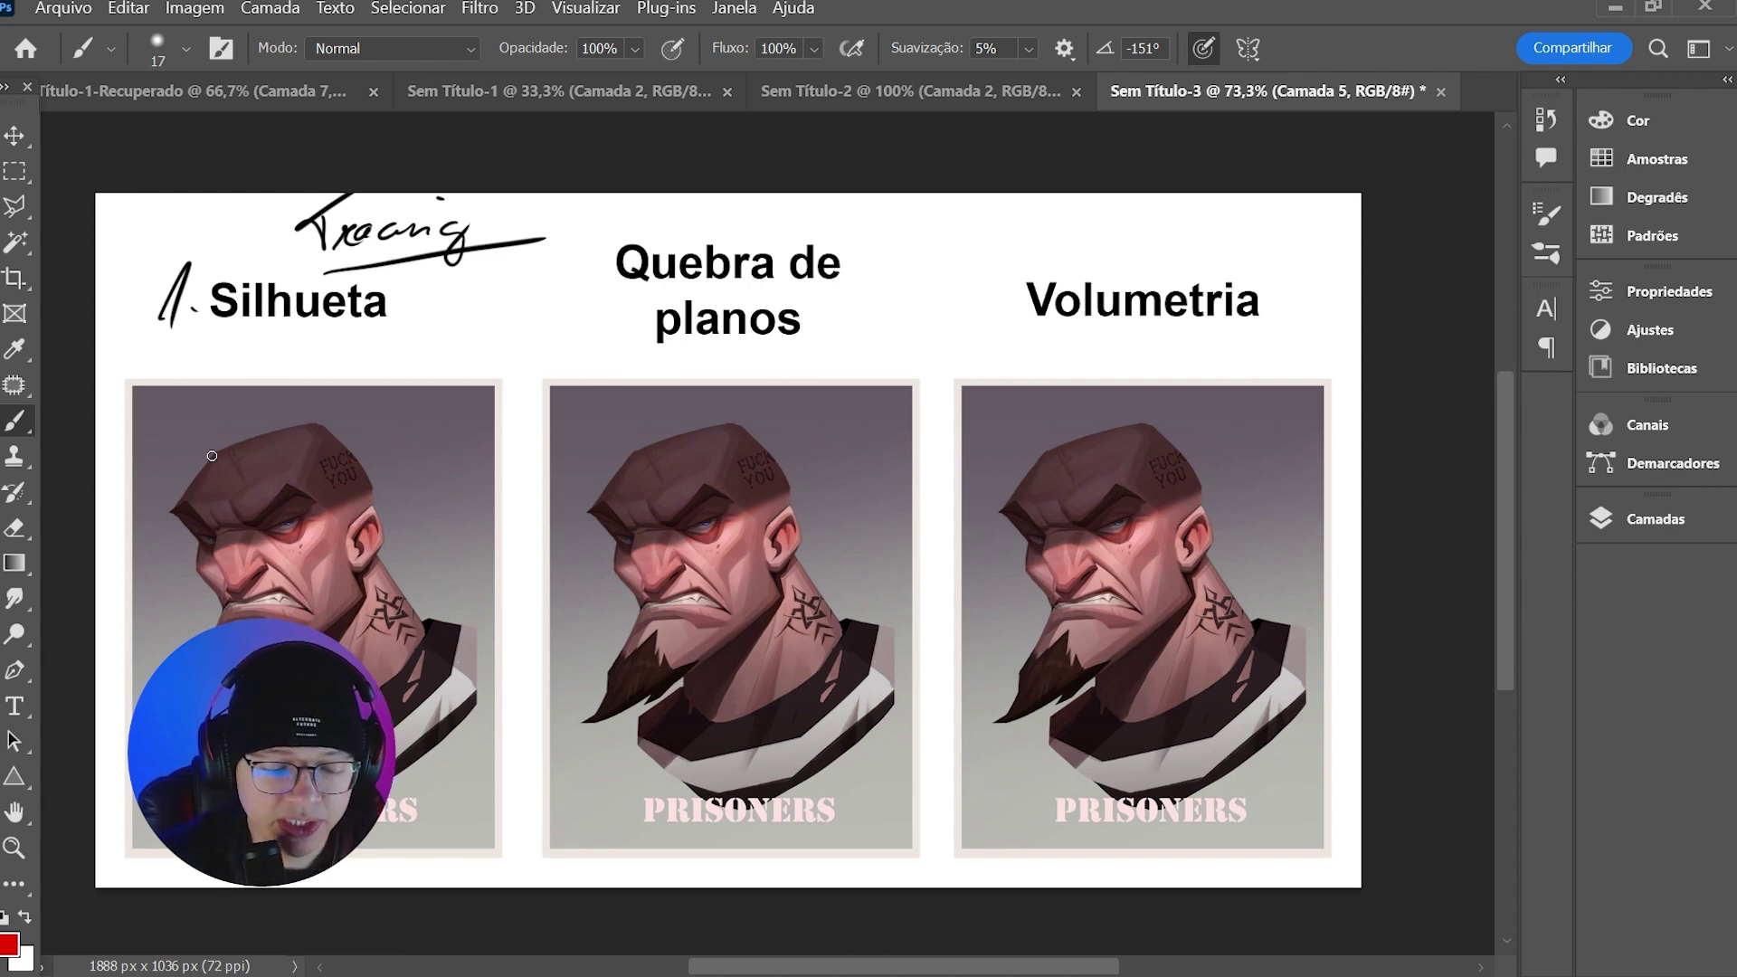
# - Trace red outline strokes along the left portrait's forehead, chin, neck and ear edge
pyautogui.moveTo(215, 453)
pyautogui.mouseDown()
pyautogui.moveTo(171, 505)
pyautogui.moveTo(201, 544)
pyautogui.moveTo(195, 573)
pyautogui.mouseUp()
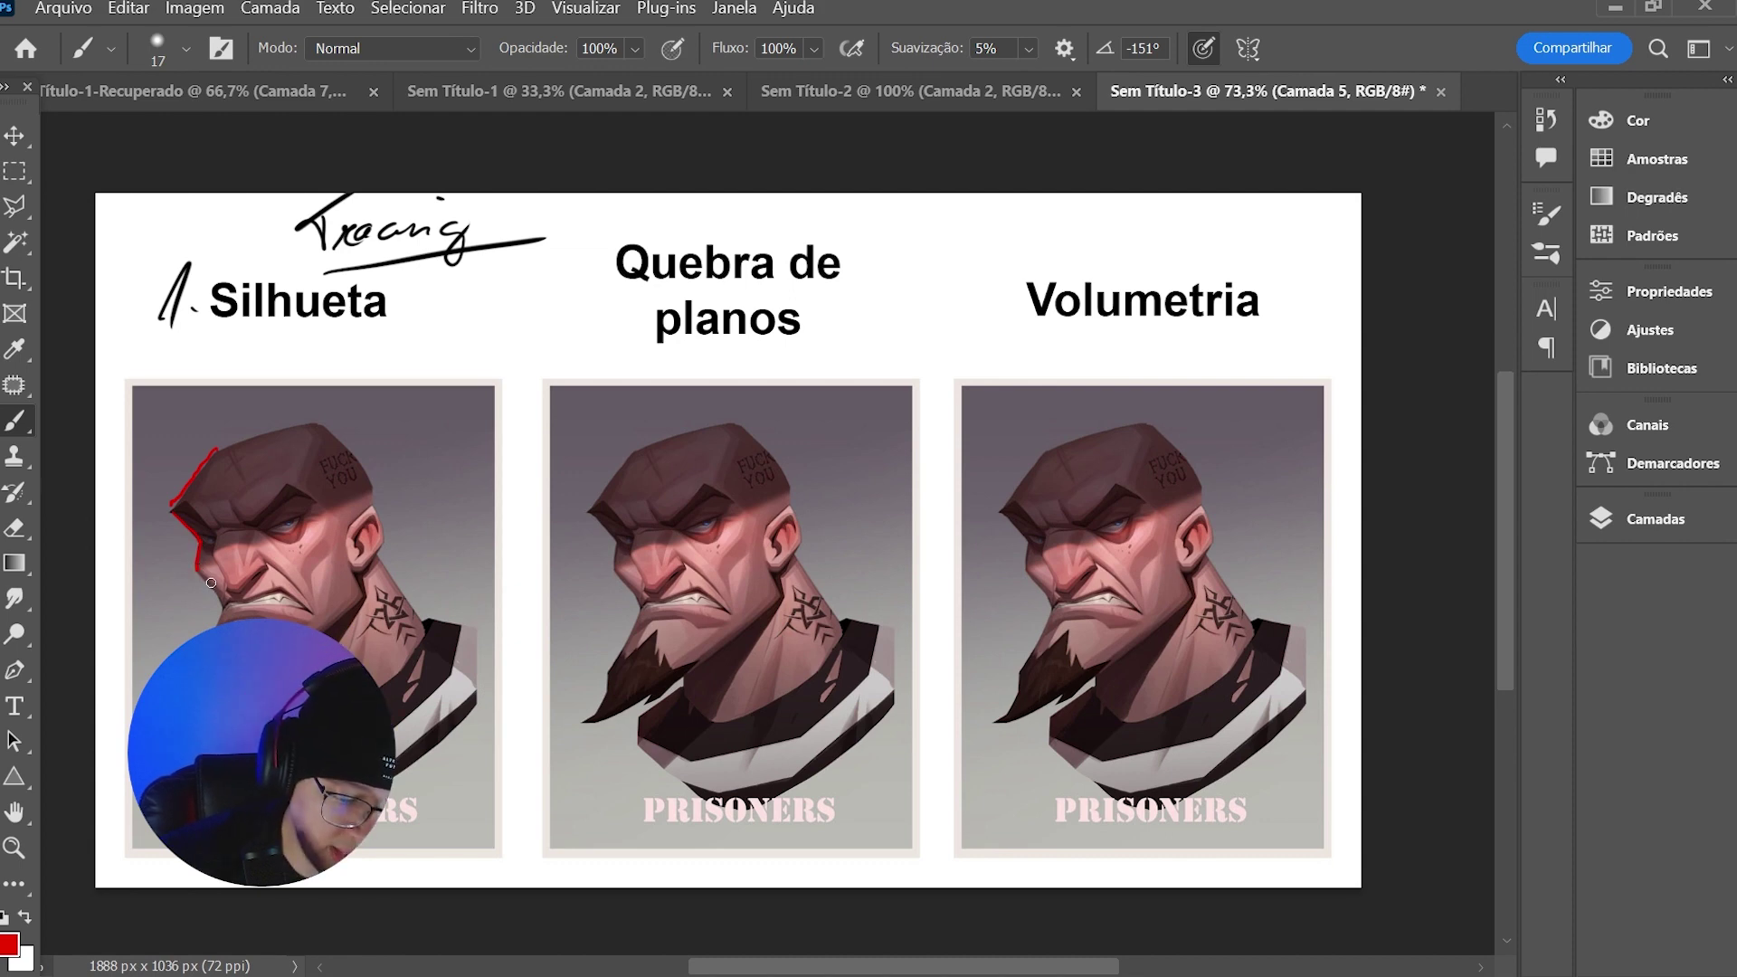
pyautogui.moveTo(202, 579); pyautogui.dragTo(209, 587)
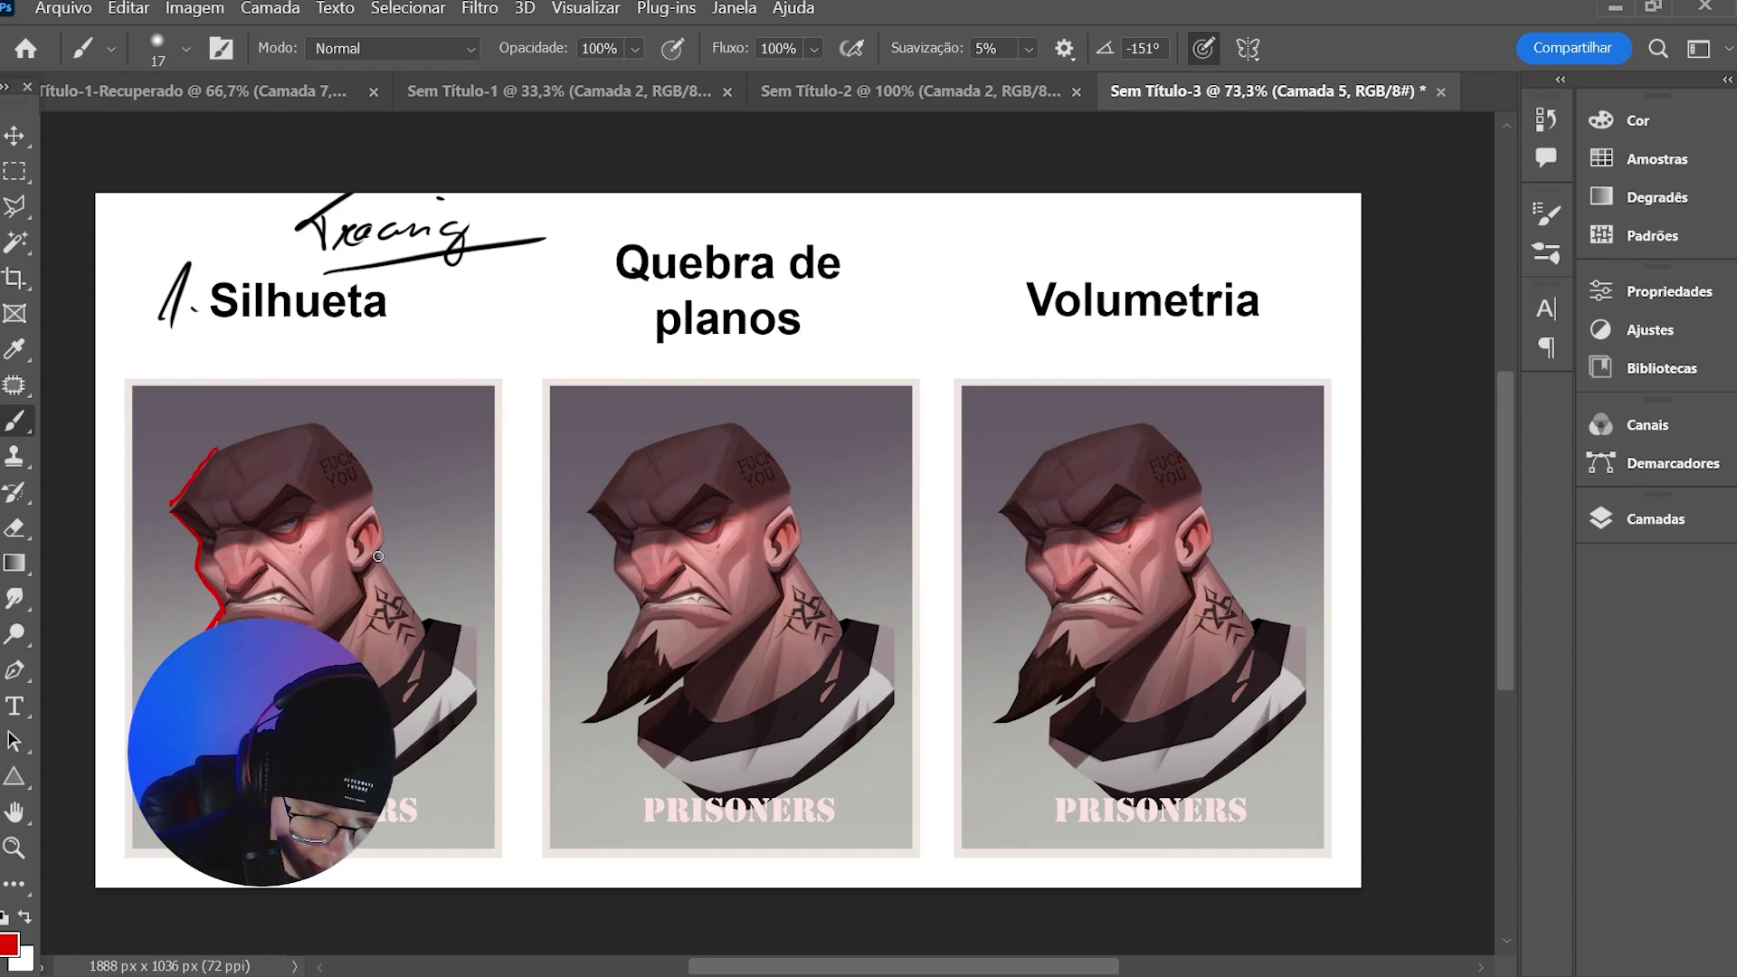
pyautogui.moveTo(390, 570); pyautogui.dragTo(410, 600)
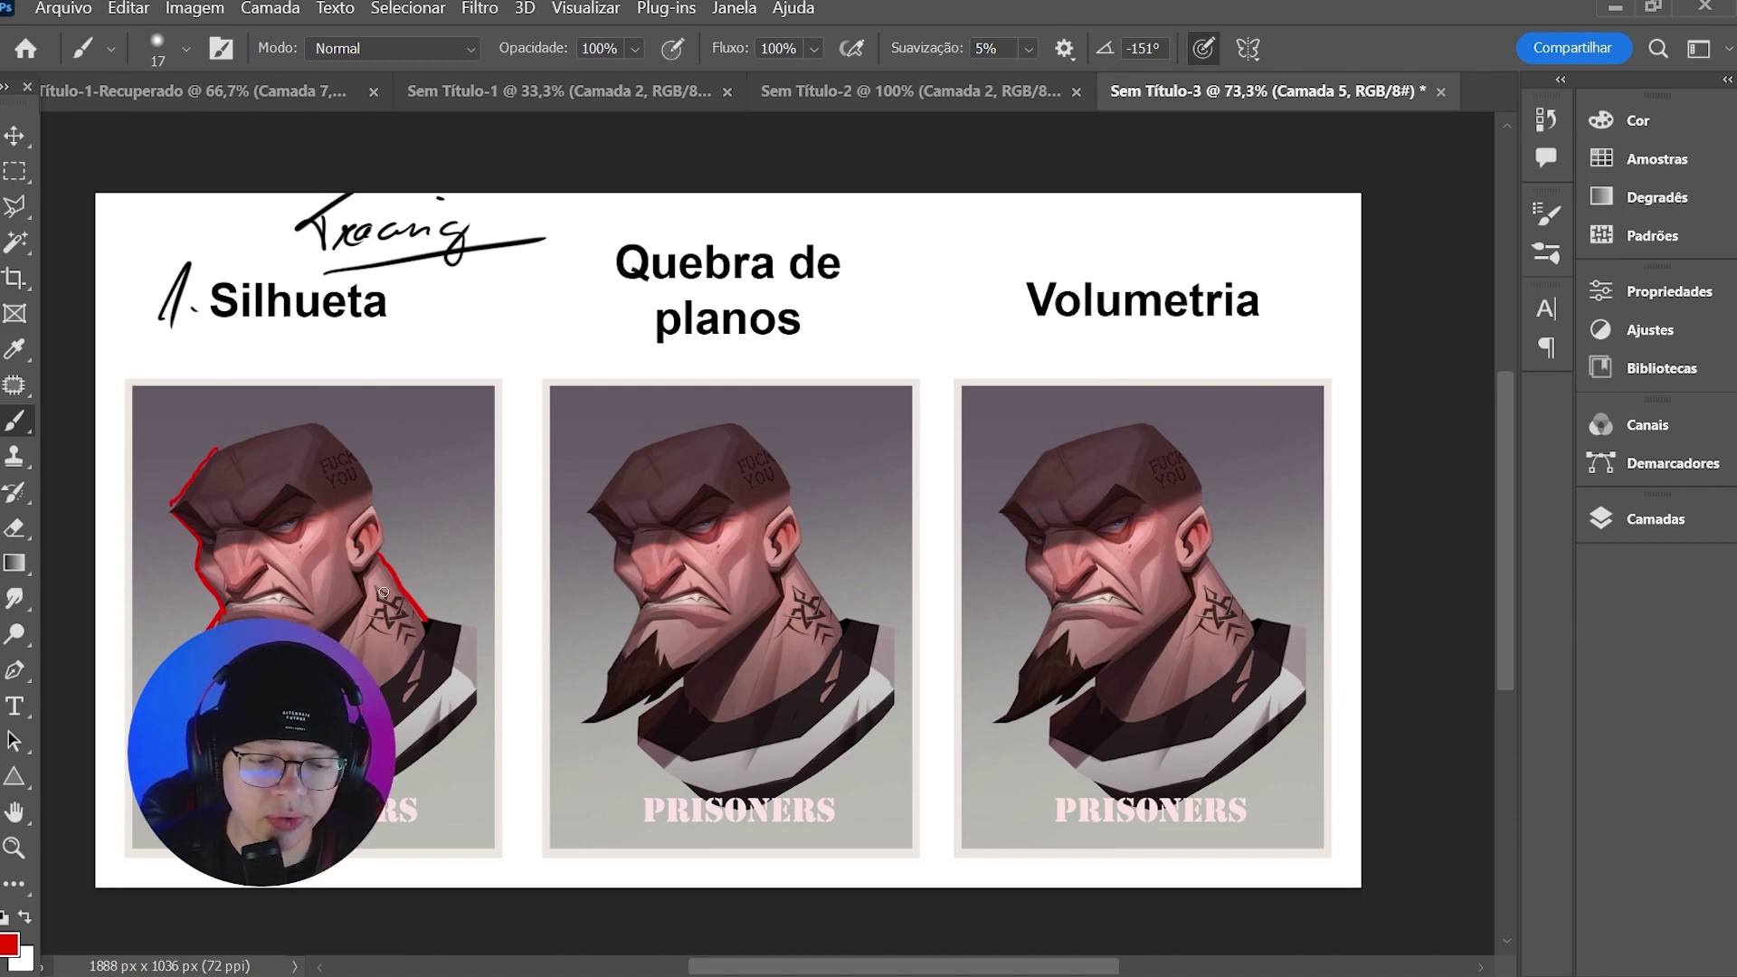
pyautogui.moveTo(377, 554)
pyautogui.mouseDown()
pyautogui.moveTo(374, 496)
pyautogui.moveTo(301, 404)
pyautogui.mouseUp()
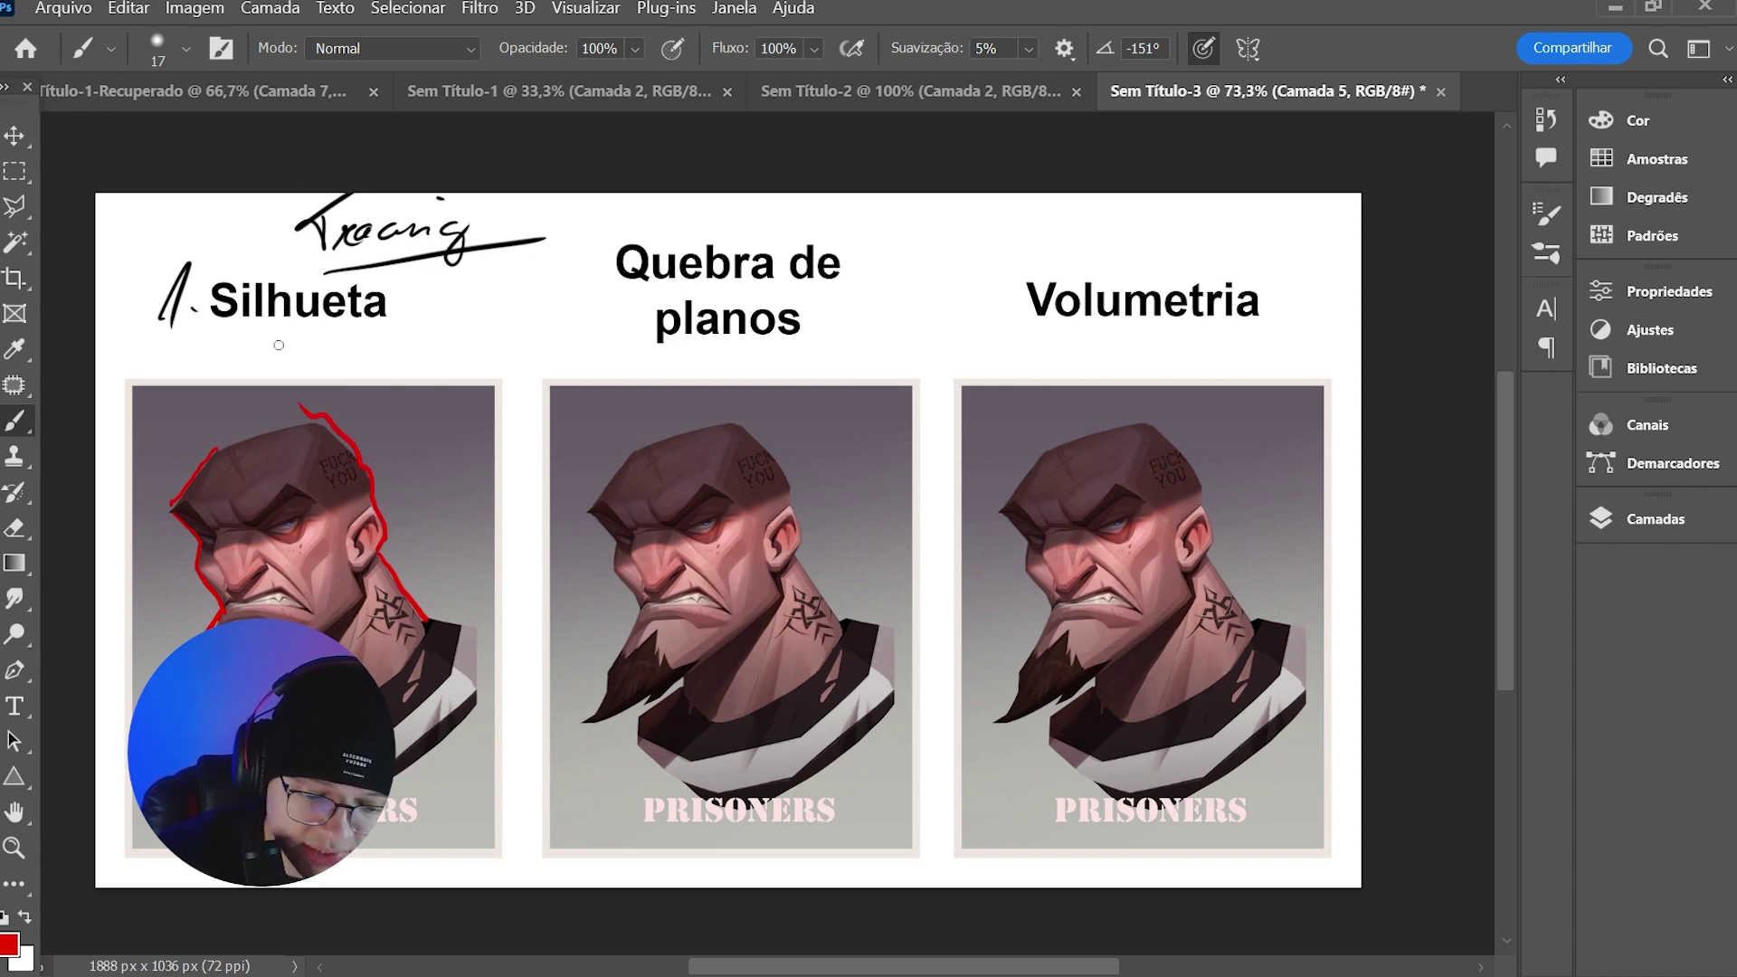
# - Undo the ear stroke, dismiss the clone-stamp error, redraw the ear edge, and zoom in
pyautogui.press('s')
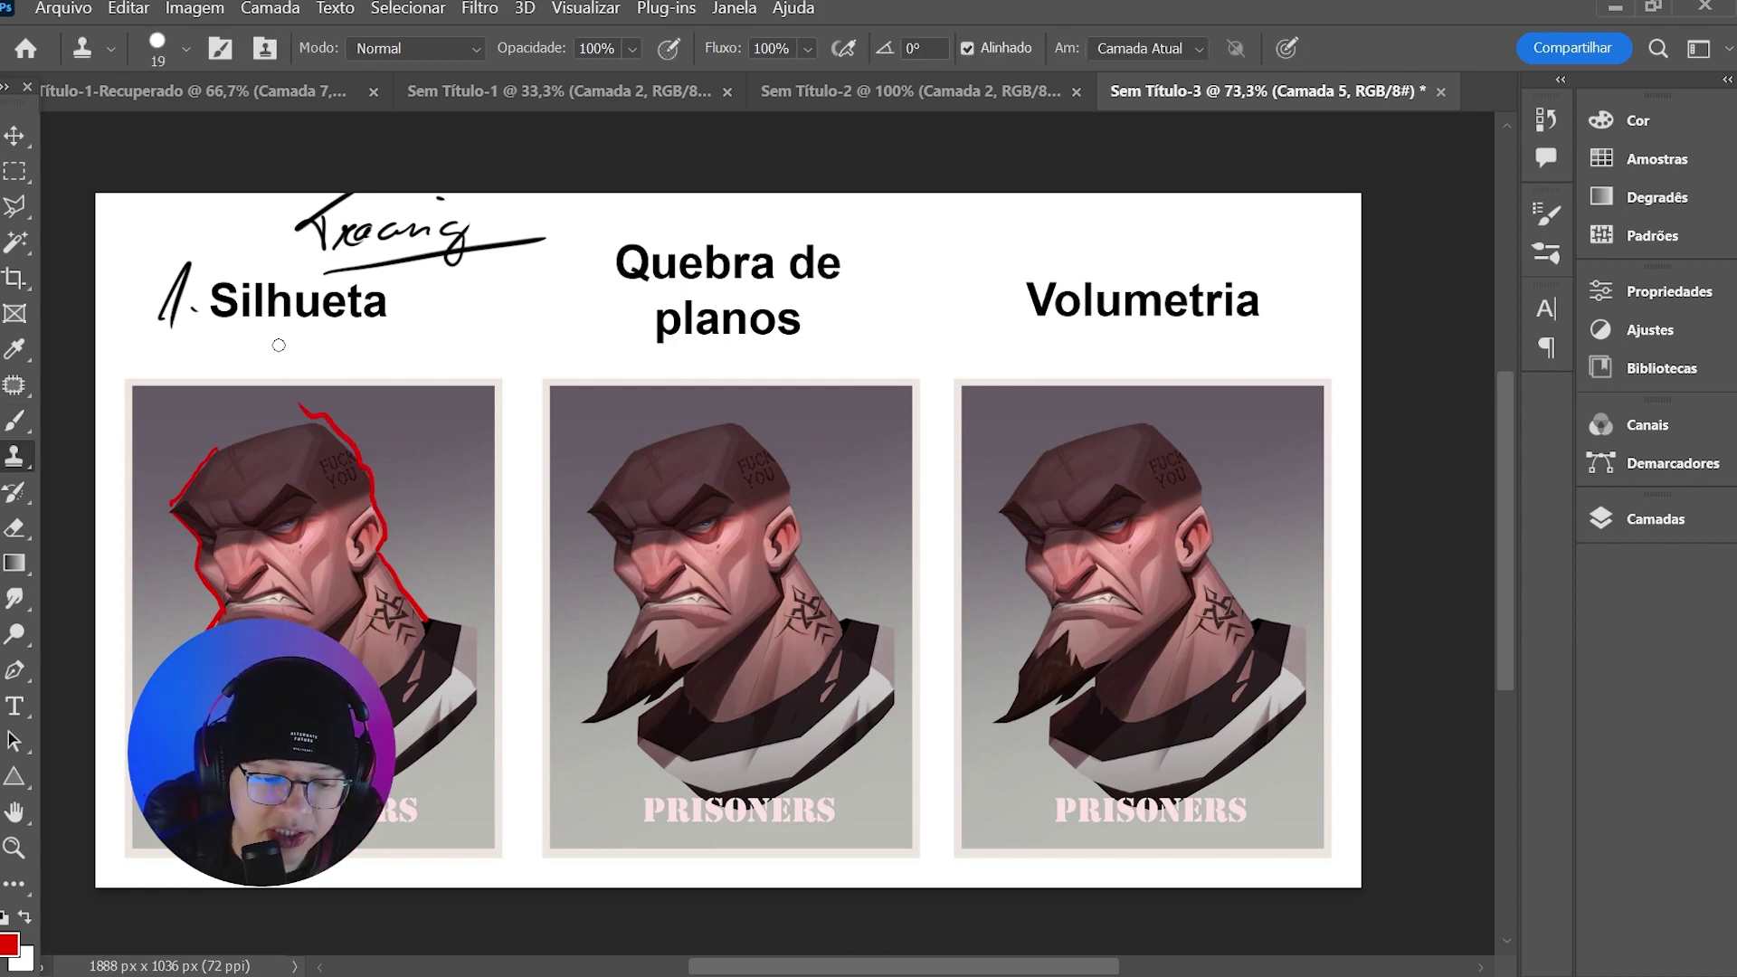
pyautogui.hotkey('ctrl', 'z')
pyautogui.hotkey('ctrl', 'z')
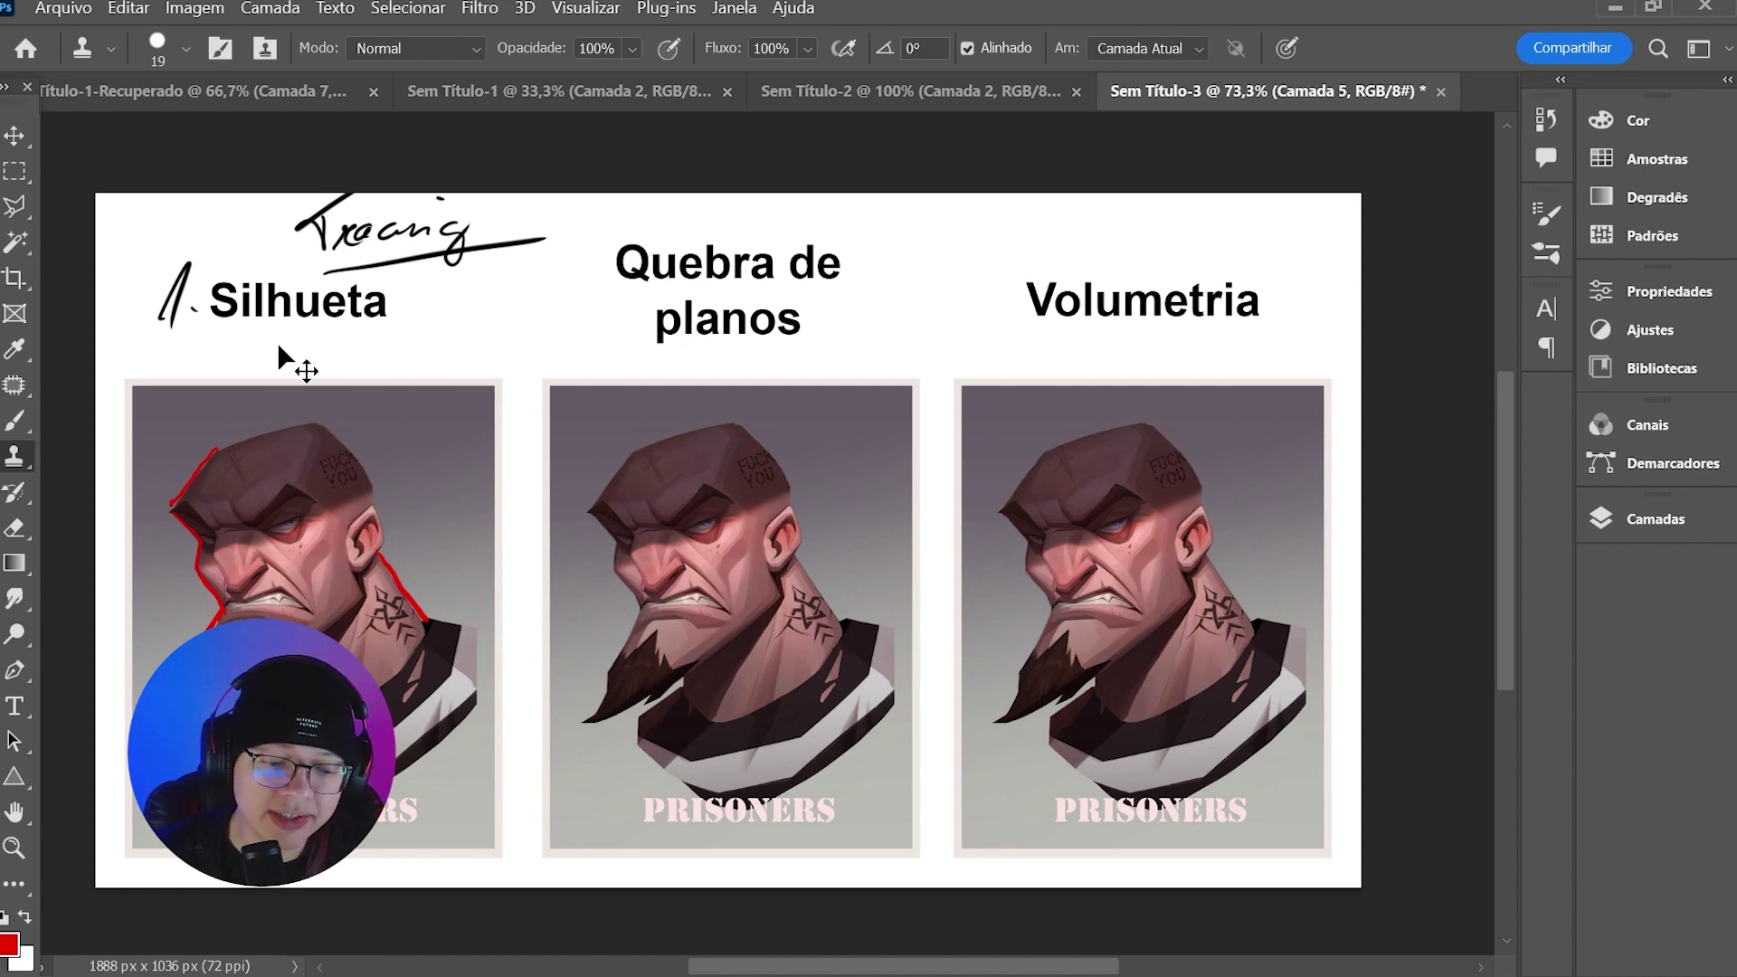
pyautogui.click(379, 553)
pyautogui.click(980, 426)
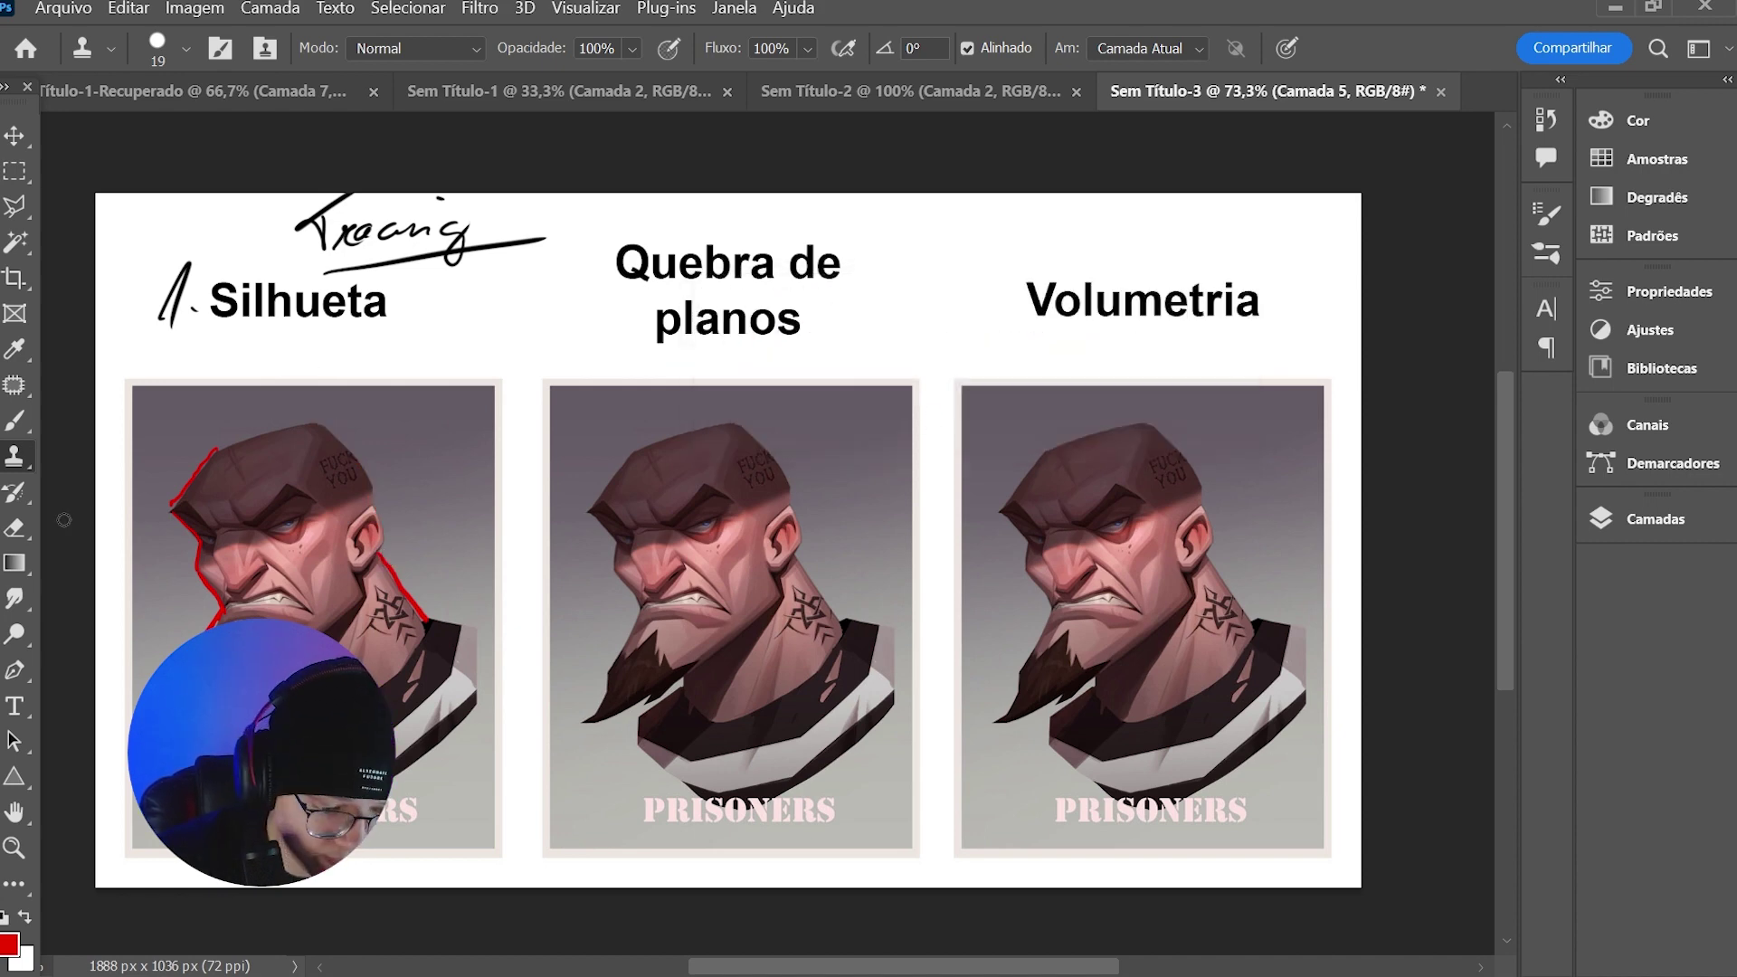
pyautogui.click(28, 422)
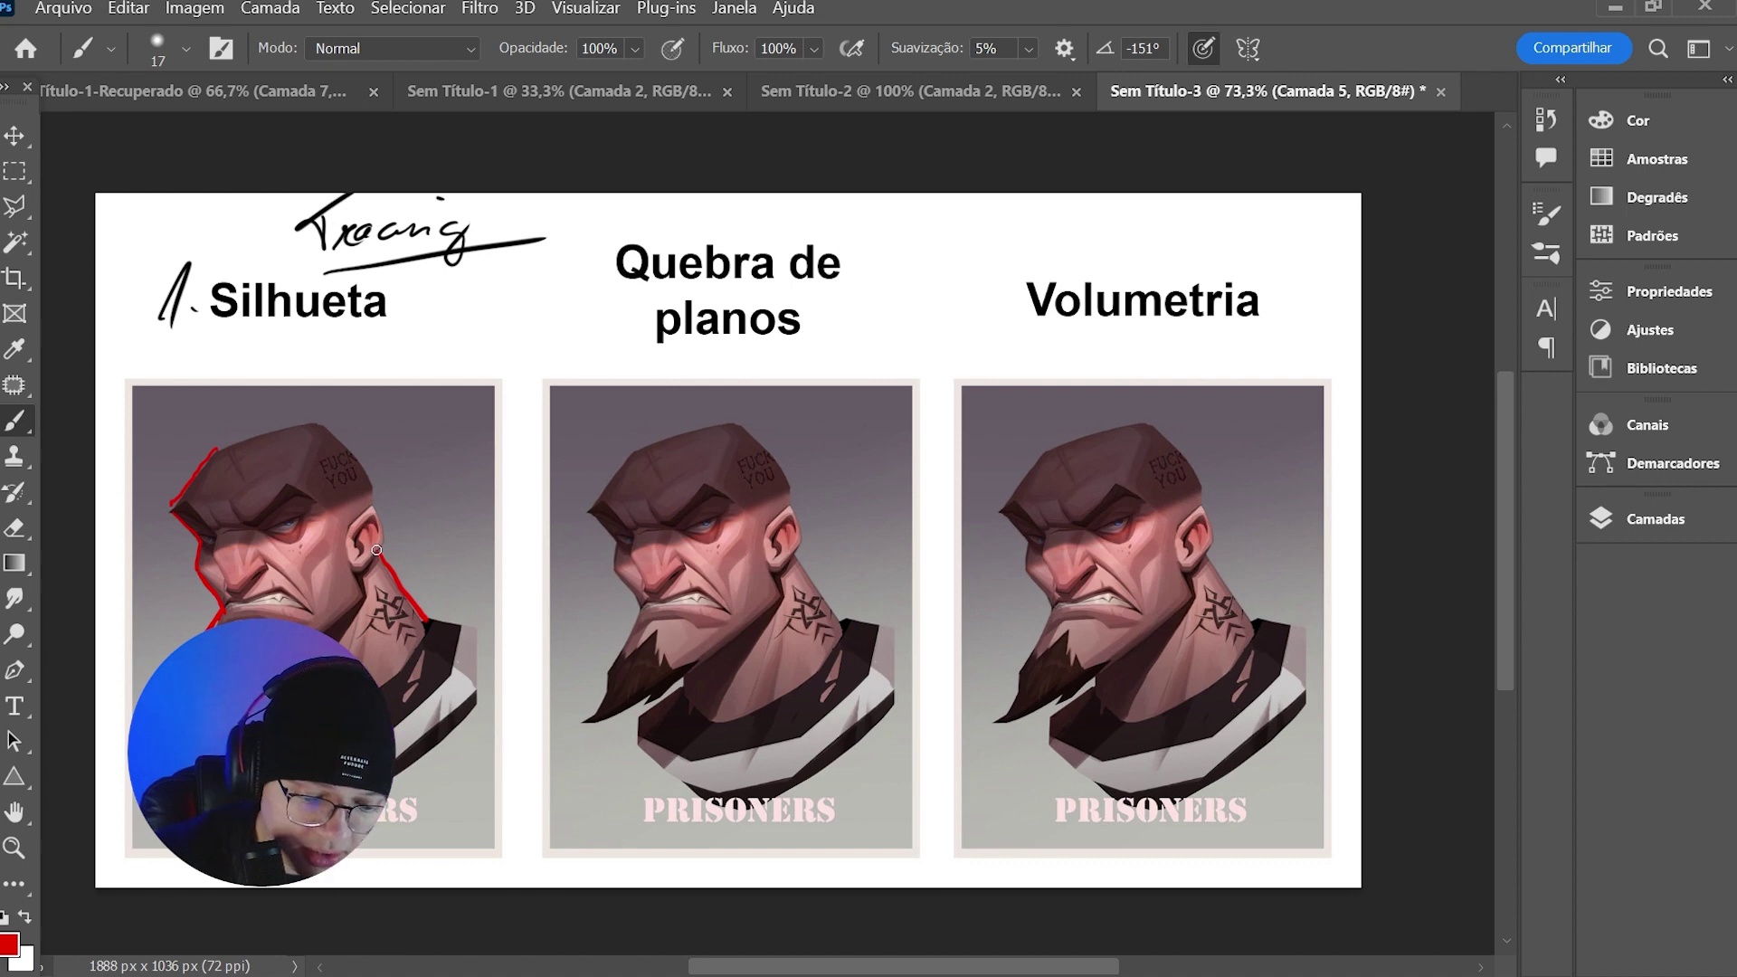
pyautogui.moveTo(382, 541); pyautogui.dragTo(379, 480)
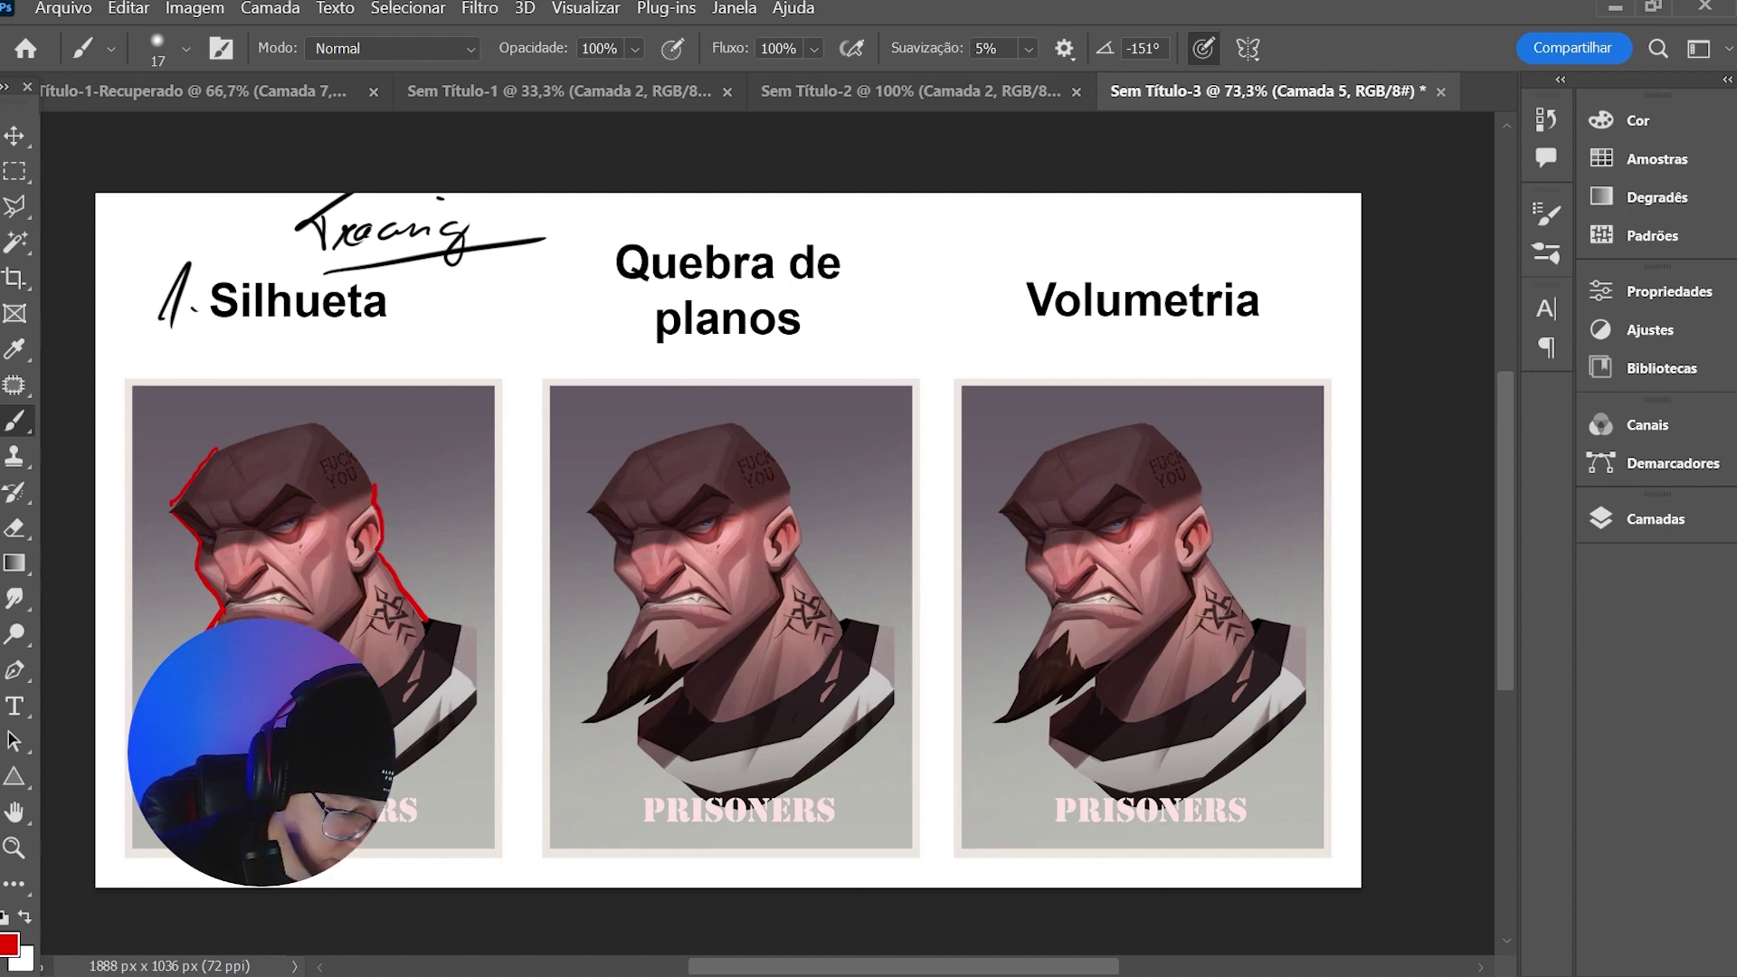
pyautogui.press('z')
pyautogui.click(289, 598)
# - Zoom closer on the face and extend the red outline over the skull top and jagged beard edge
pyautogui.click(958, 947)
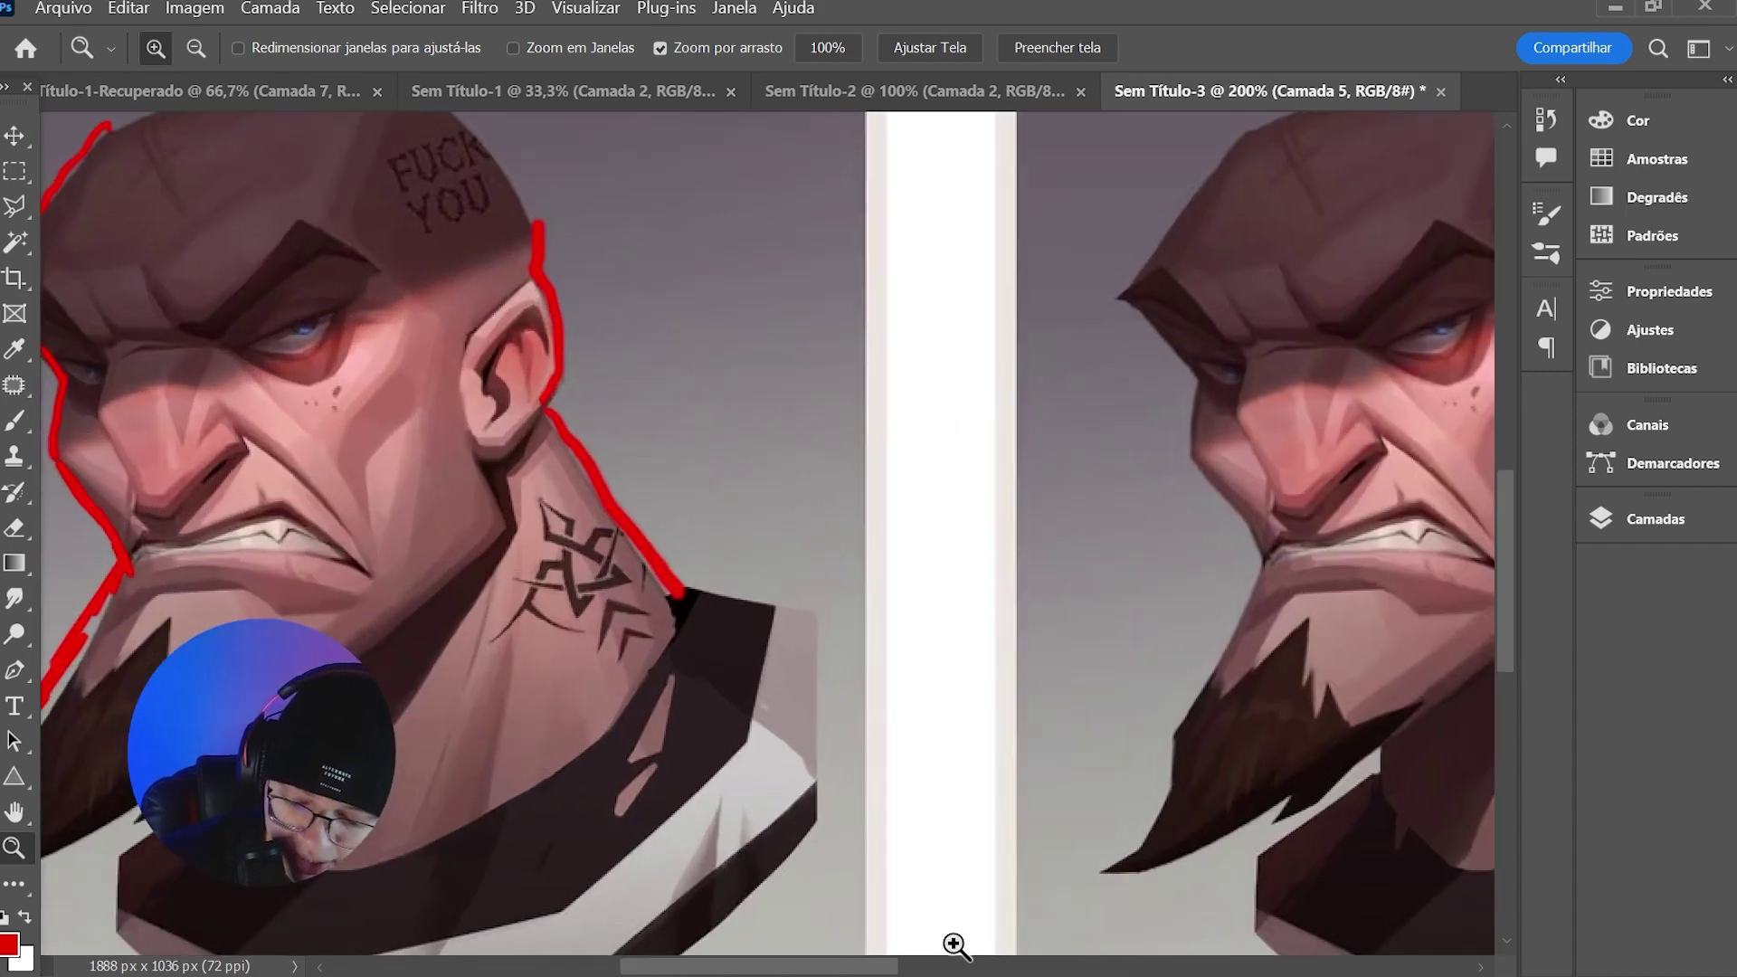
pyautogui.hscroll(-4, 958, 947)
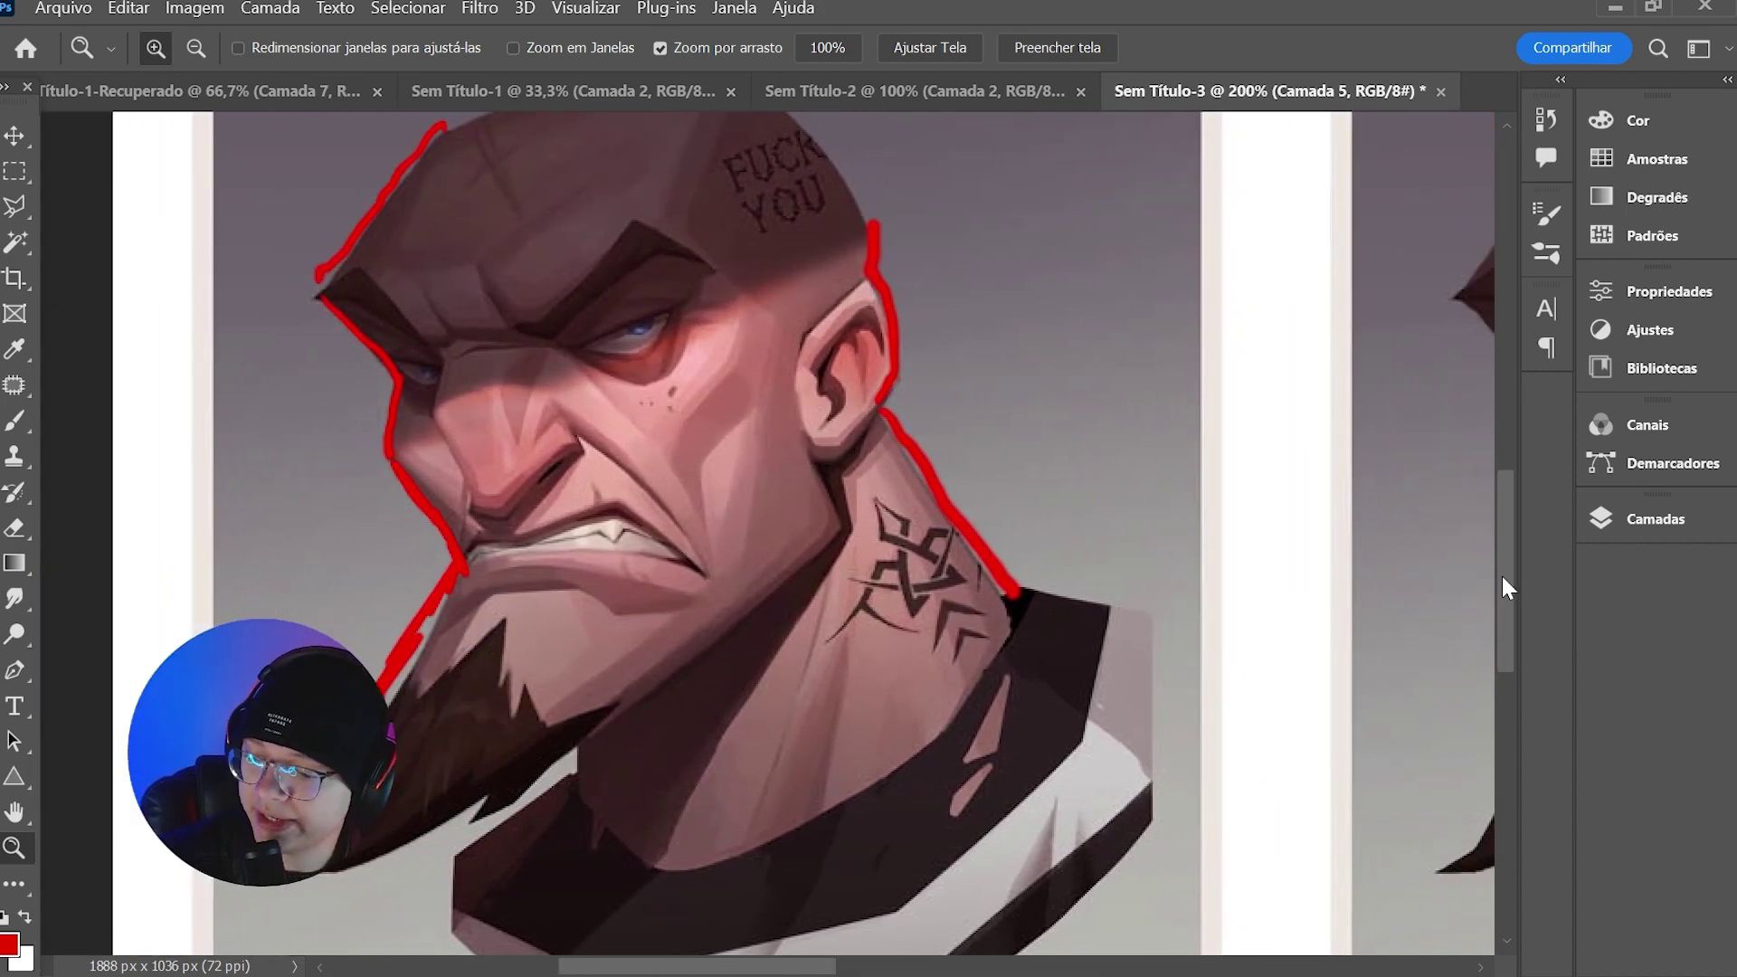
pyautogui.scroll(3, 1500, 572)
pyautogui.press('b')
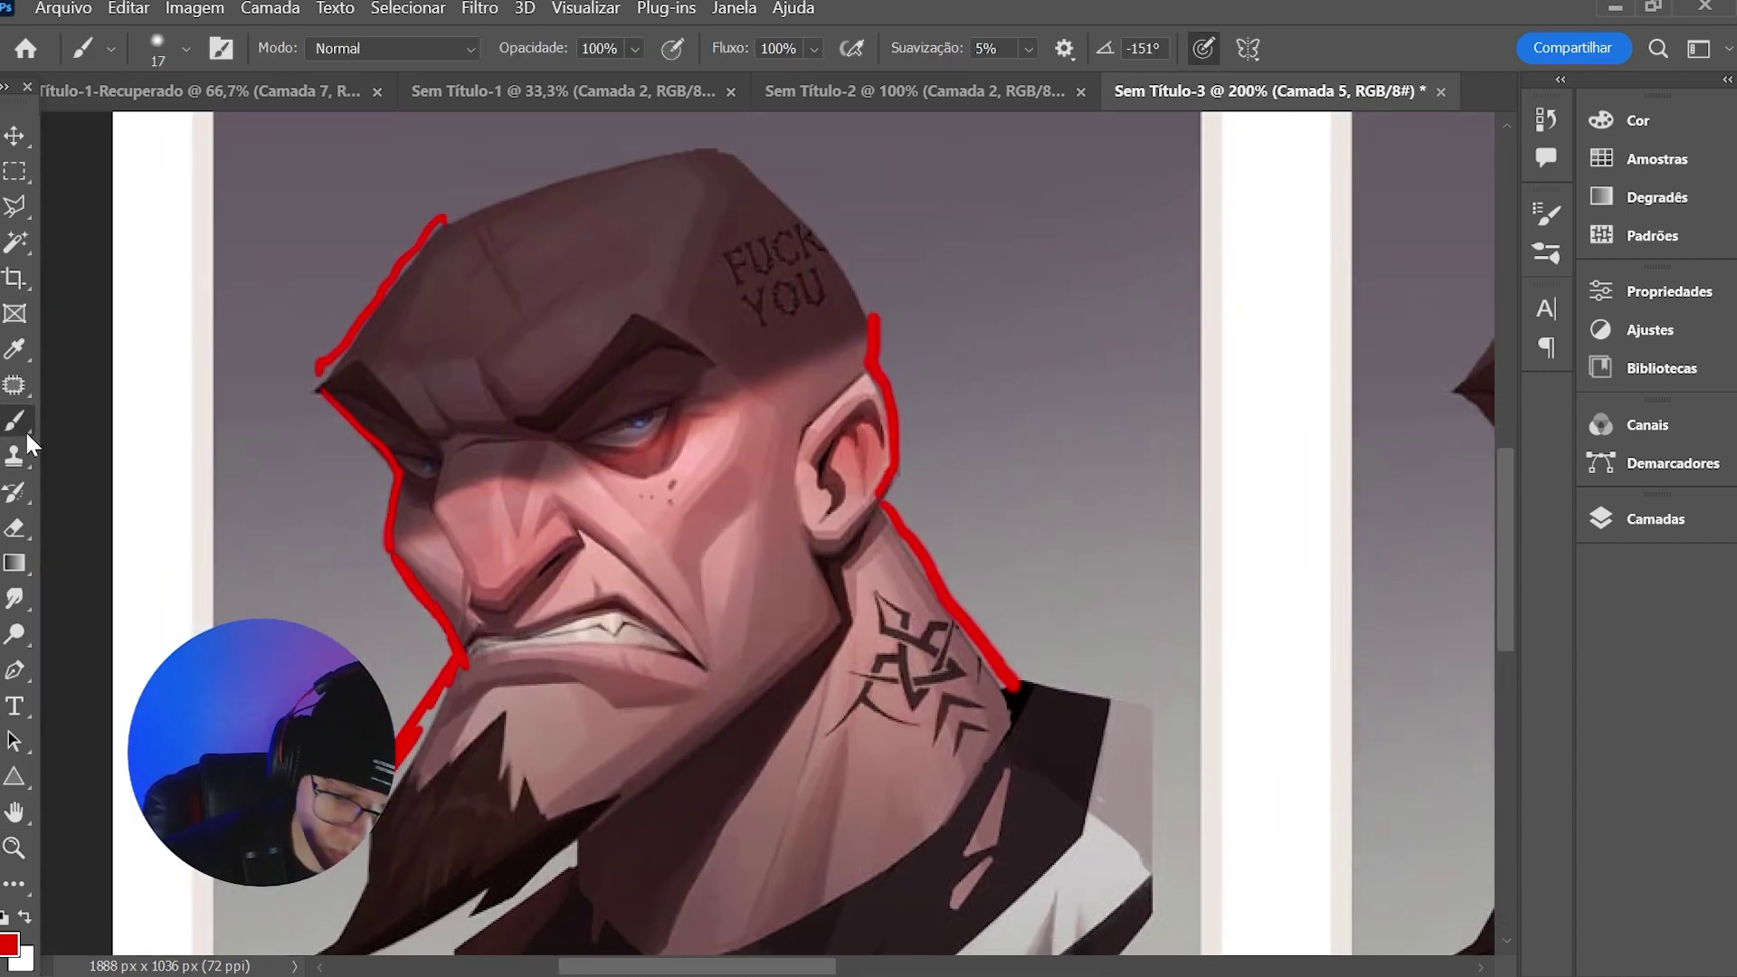
pyautogui.moveTo(868, 306)
pyautogui.mouseDown()
pyautogui.moveTo(808, 233)
pyautogui.moveTo(699, 155)
pyautogui.moveTo(450, 217)
pyautogui.mouseUp()
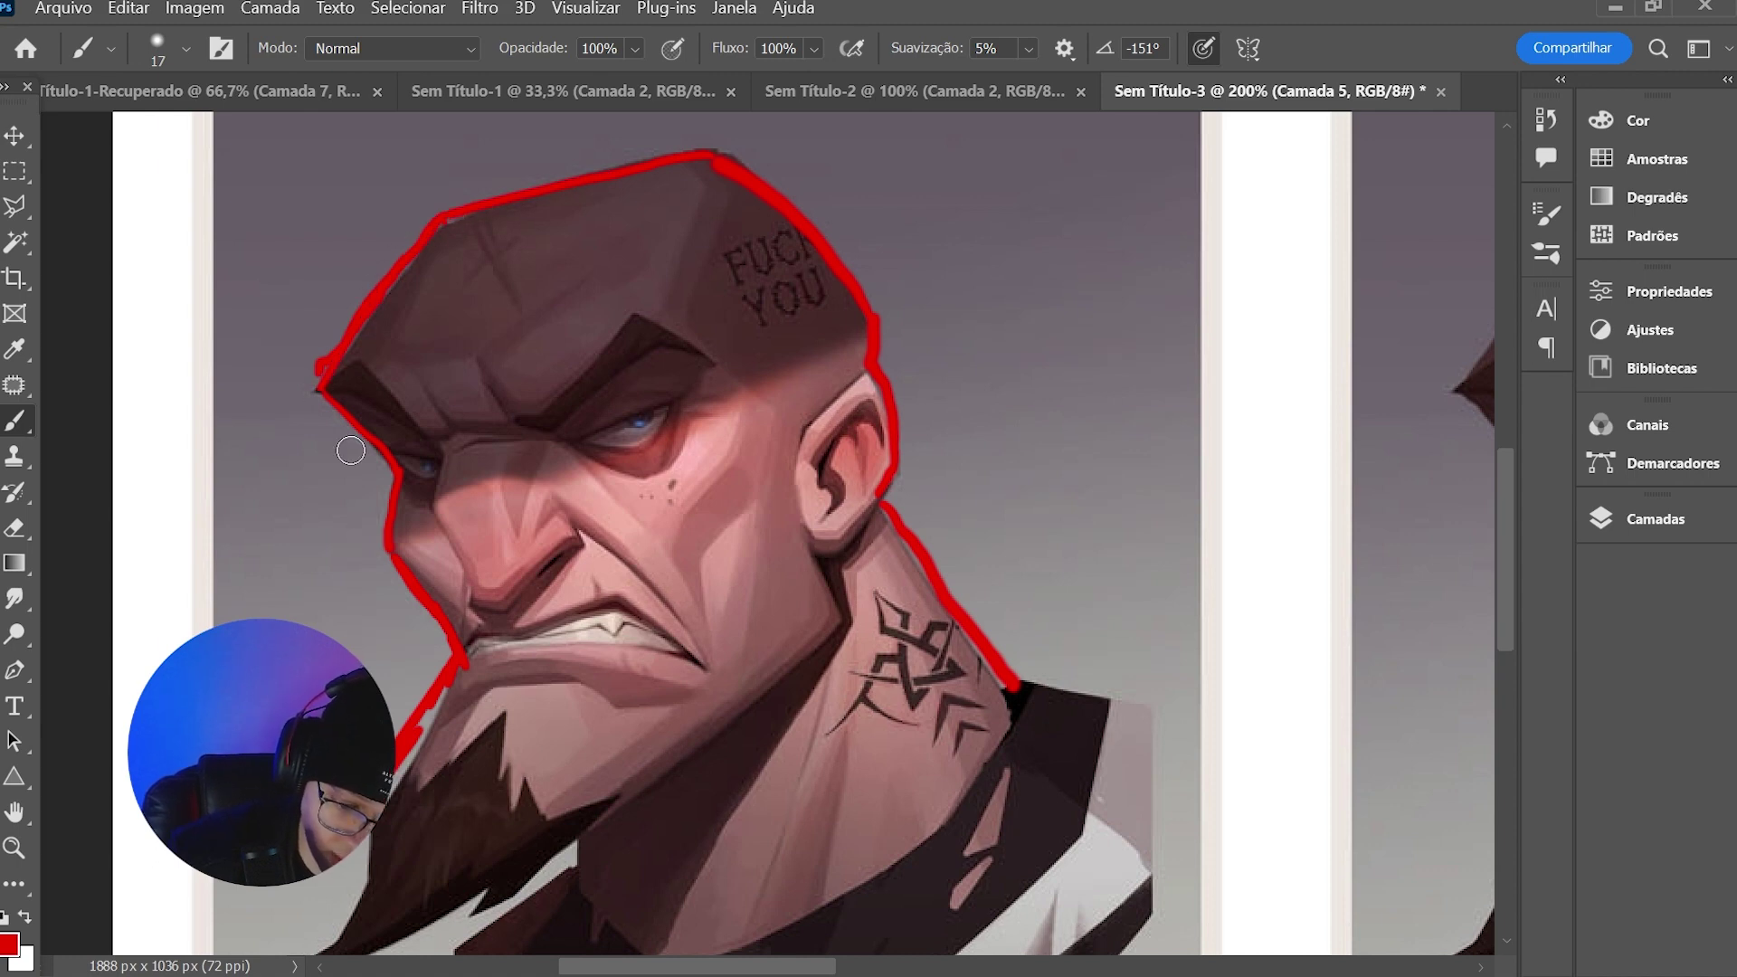
pyautogui.scroll(-1, 1510, 515)
pyautogui.moveTo(1509, 514); pyautogui.dragTo(1502, 550)
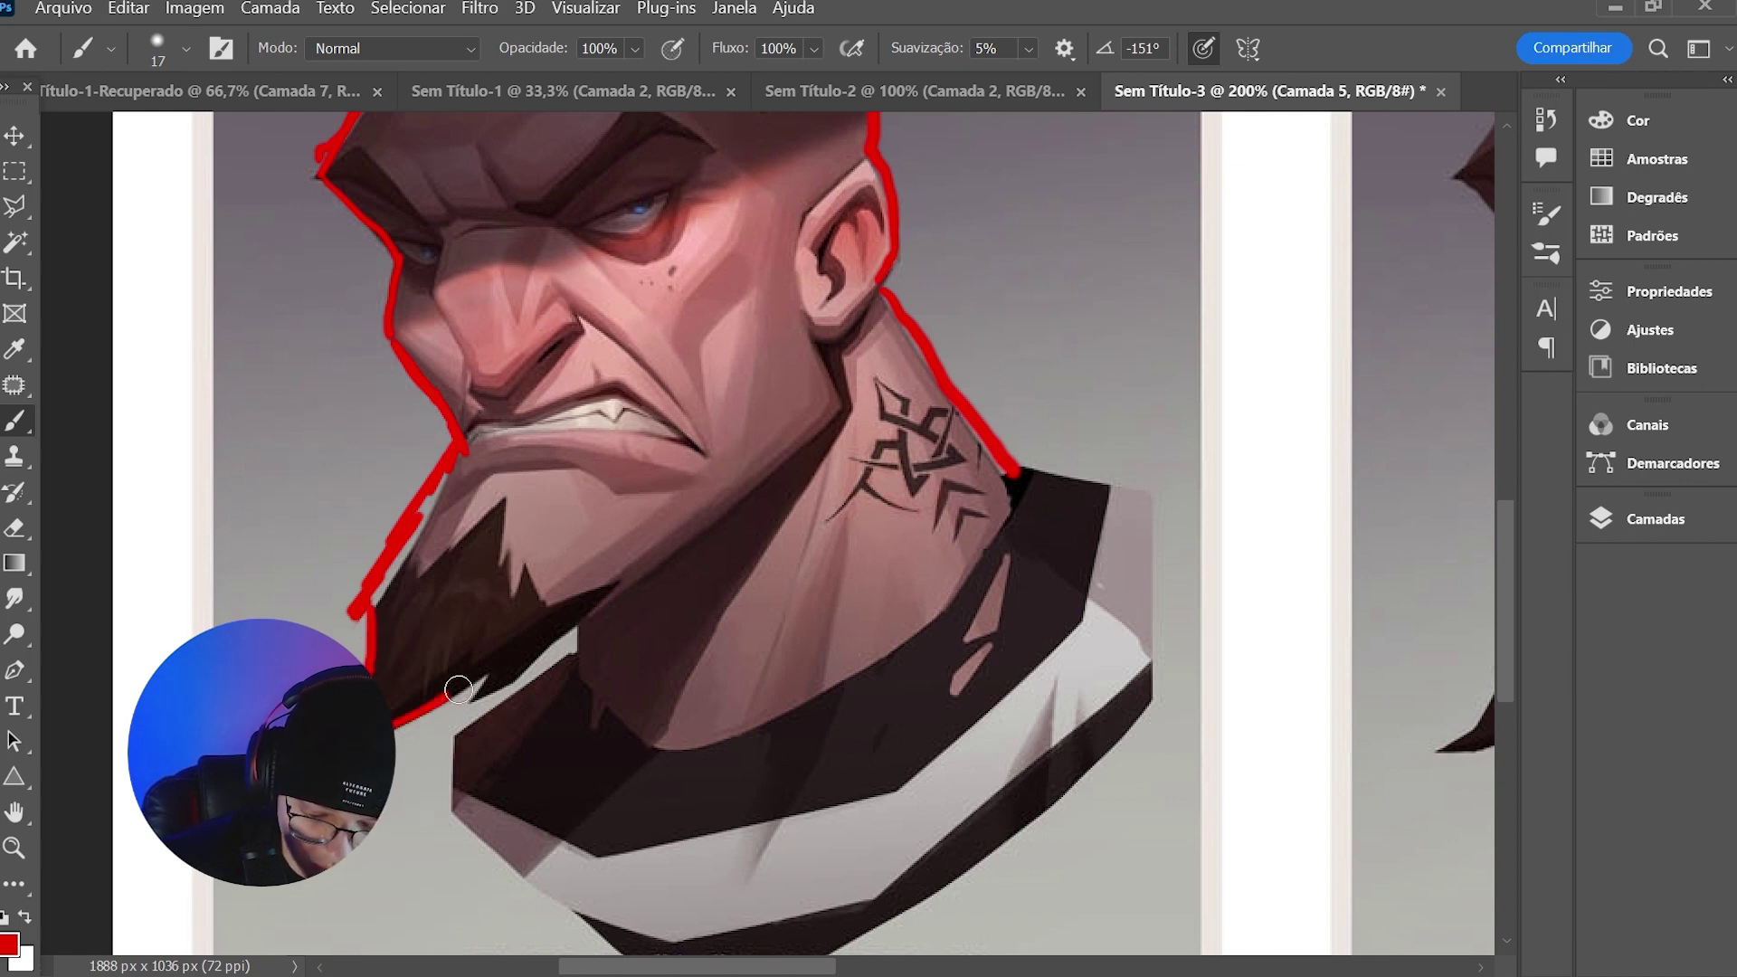
pyautogui.moveTo(395, 723)
pyautogui.mouseDown()
pyautogui.moveTo(526, 675)
pyautogui.moveTo(583, 618)
pyautogui.moveTo(452, 747)
pyautogui.moveTo(443, 780)
pyautogui.moveTo(554, 905)
pyautogui.moveTo(629, 955)
pyautogui.mouseUp()
# - Show Camada 2 and hide Camada 1 in the Layers list, viewing the canvas at 100%
pyautogui.click(1657, 519)
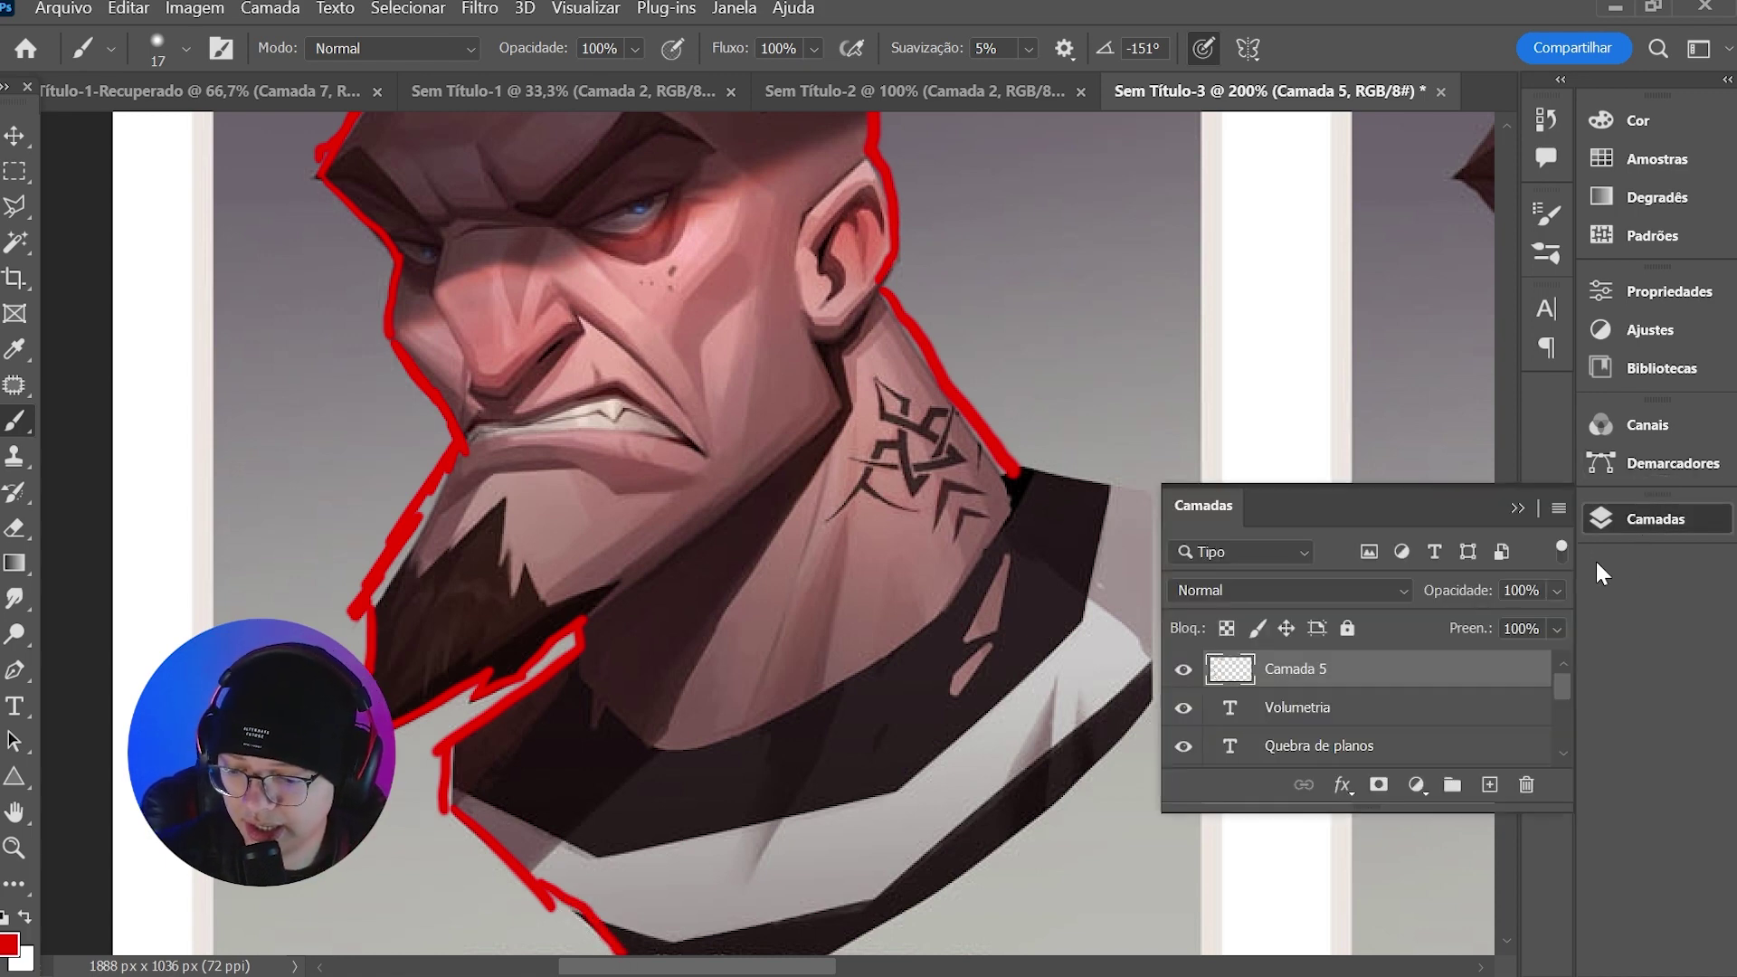
pyautogui.moveTo(1562, 687); pyautogui.dragTo(1569, 724)
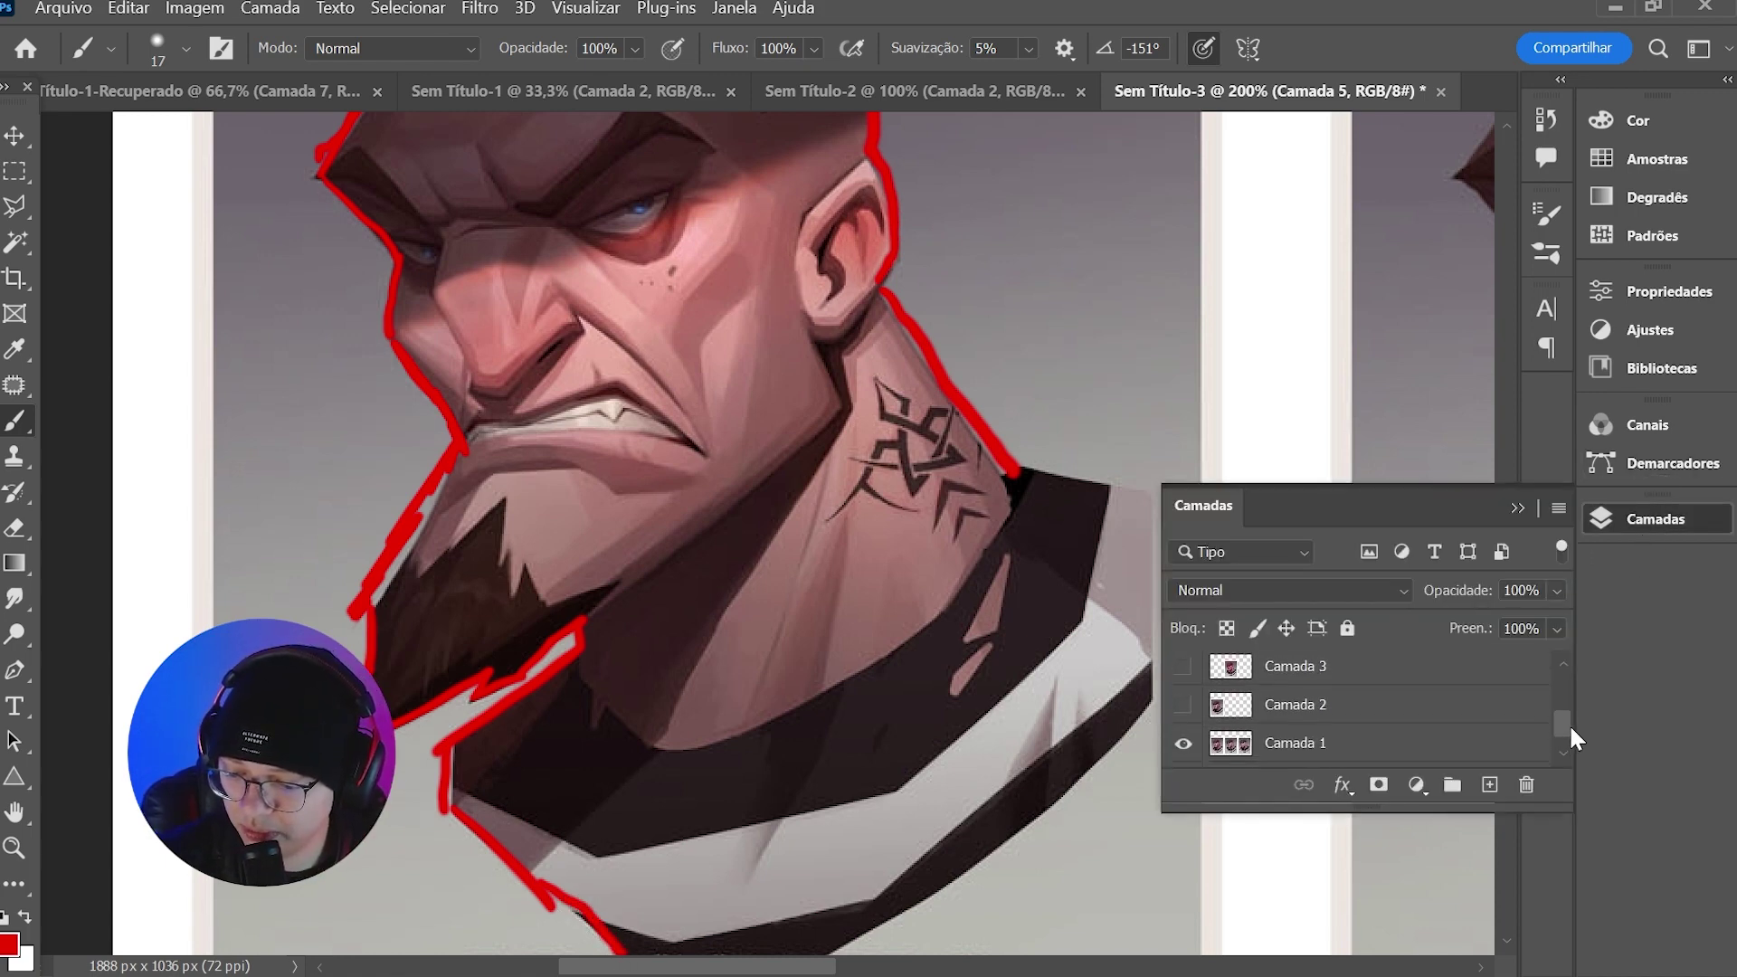
pyautogui.click(1183, 708)
pyautogui.hotkey('ctrl', '1')
pyautogui.click(1185, 708)
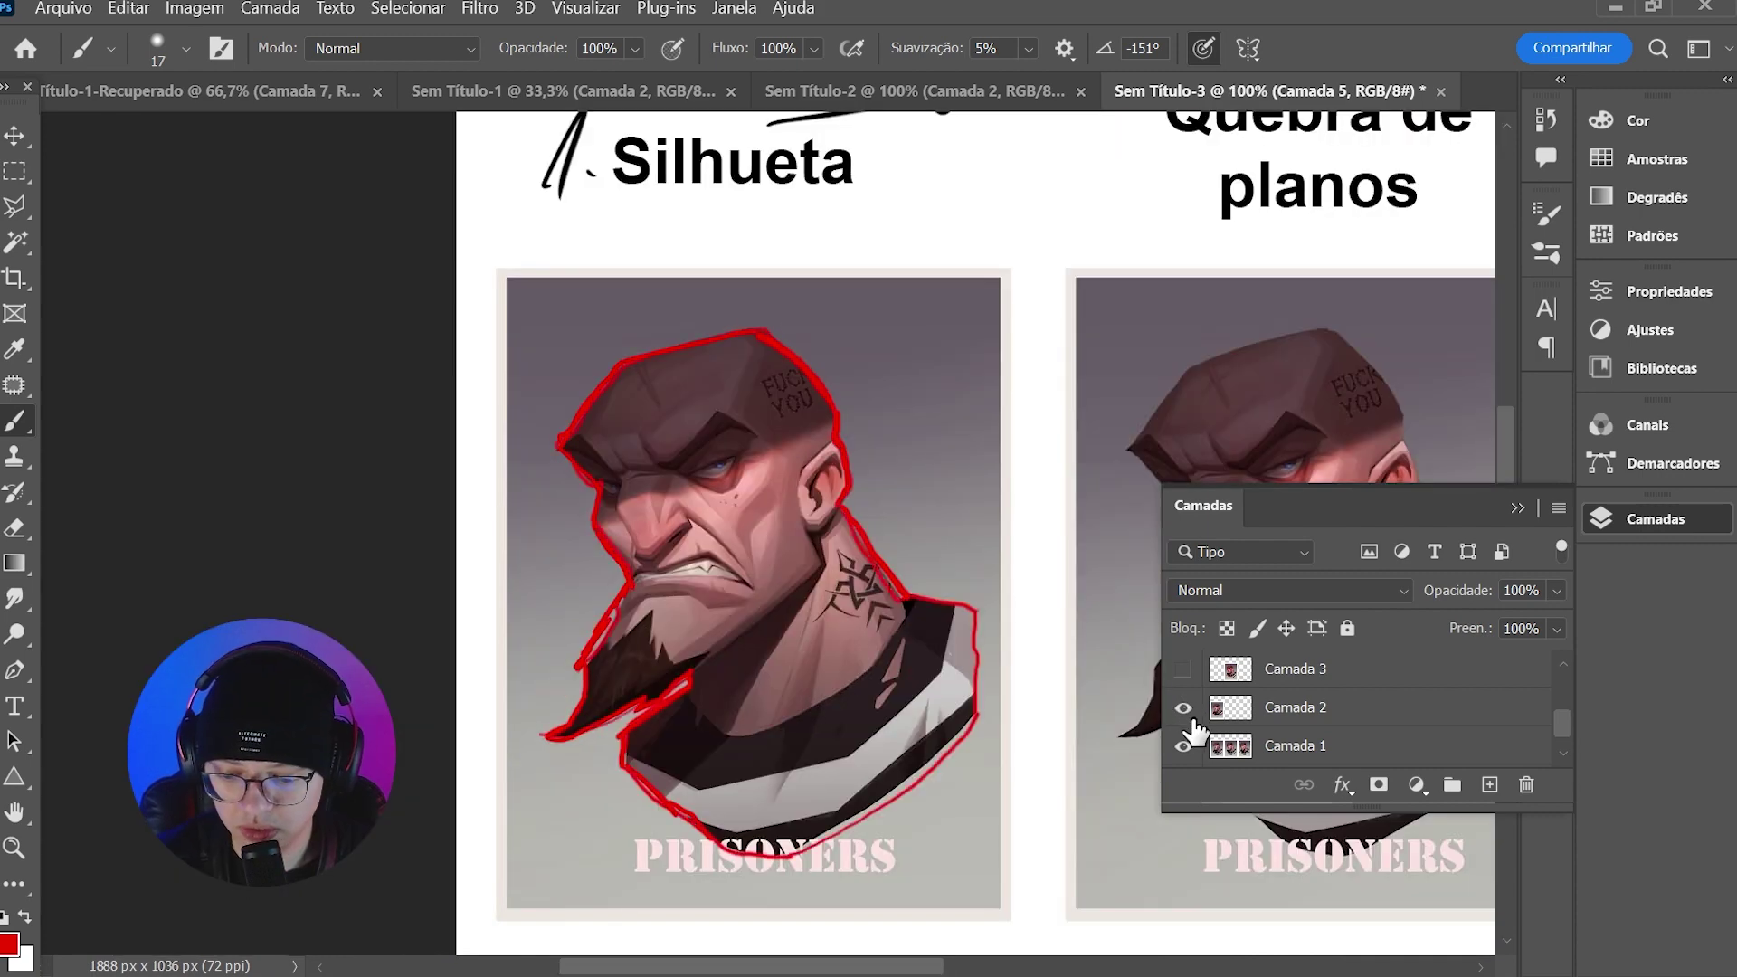
pyautogui.click(1184, 746)
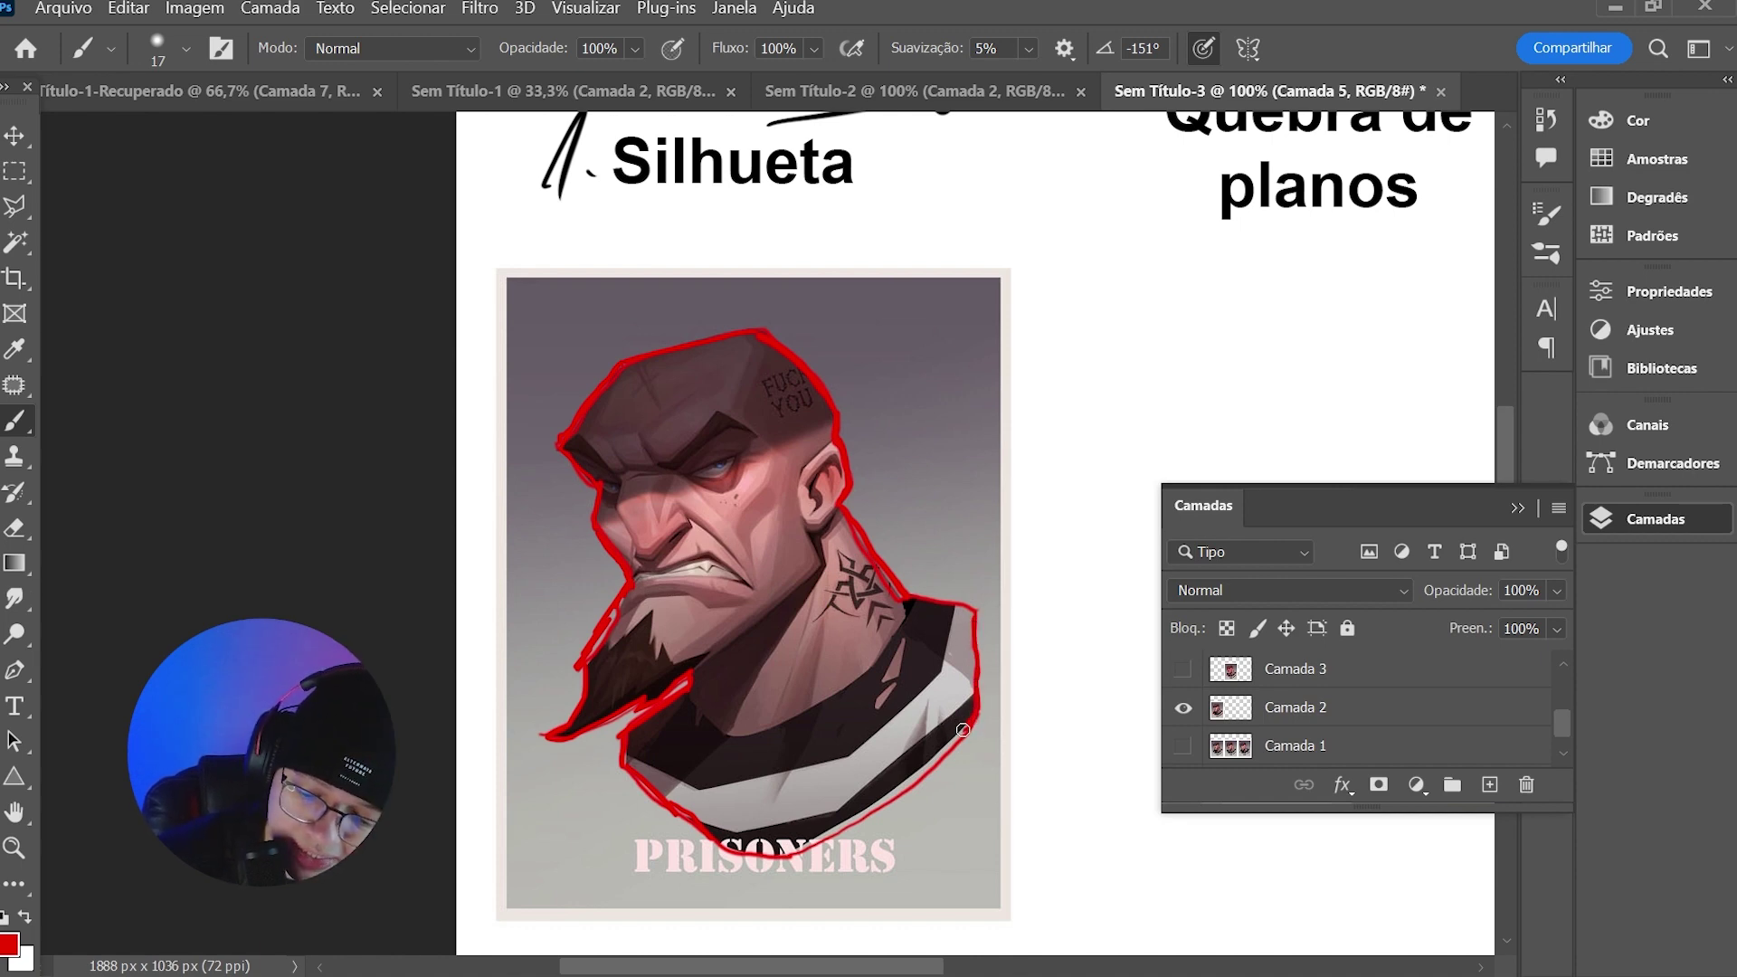
# - Trace the shirt's right and bottom edge in red, redoing the shoulder stroke once
pyautogui.moveTo(959, 729)
pyautogui.mouseDown()
pyautogui.moveTo(817, 849)
pyautogui.moveTo(802, 833)
pyautogui.mouseUp()
pyautogui.hotkey('ctrl', 'z')
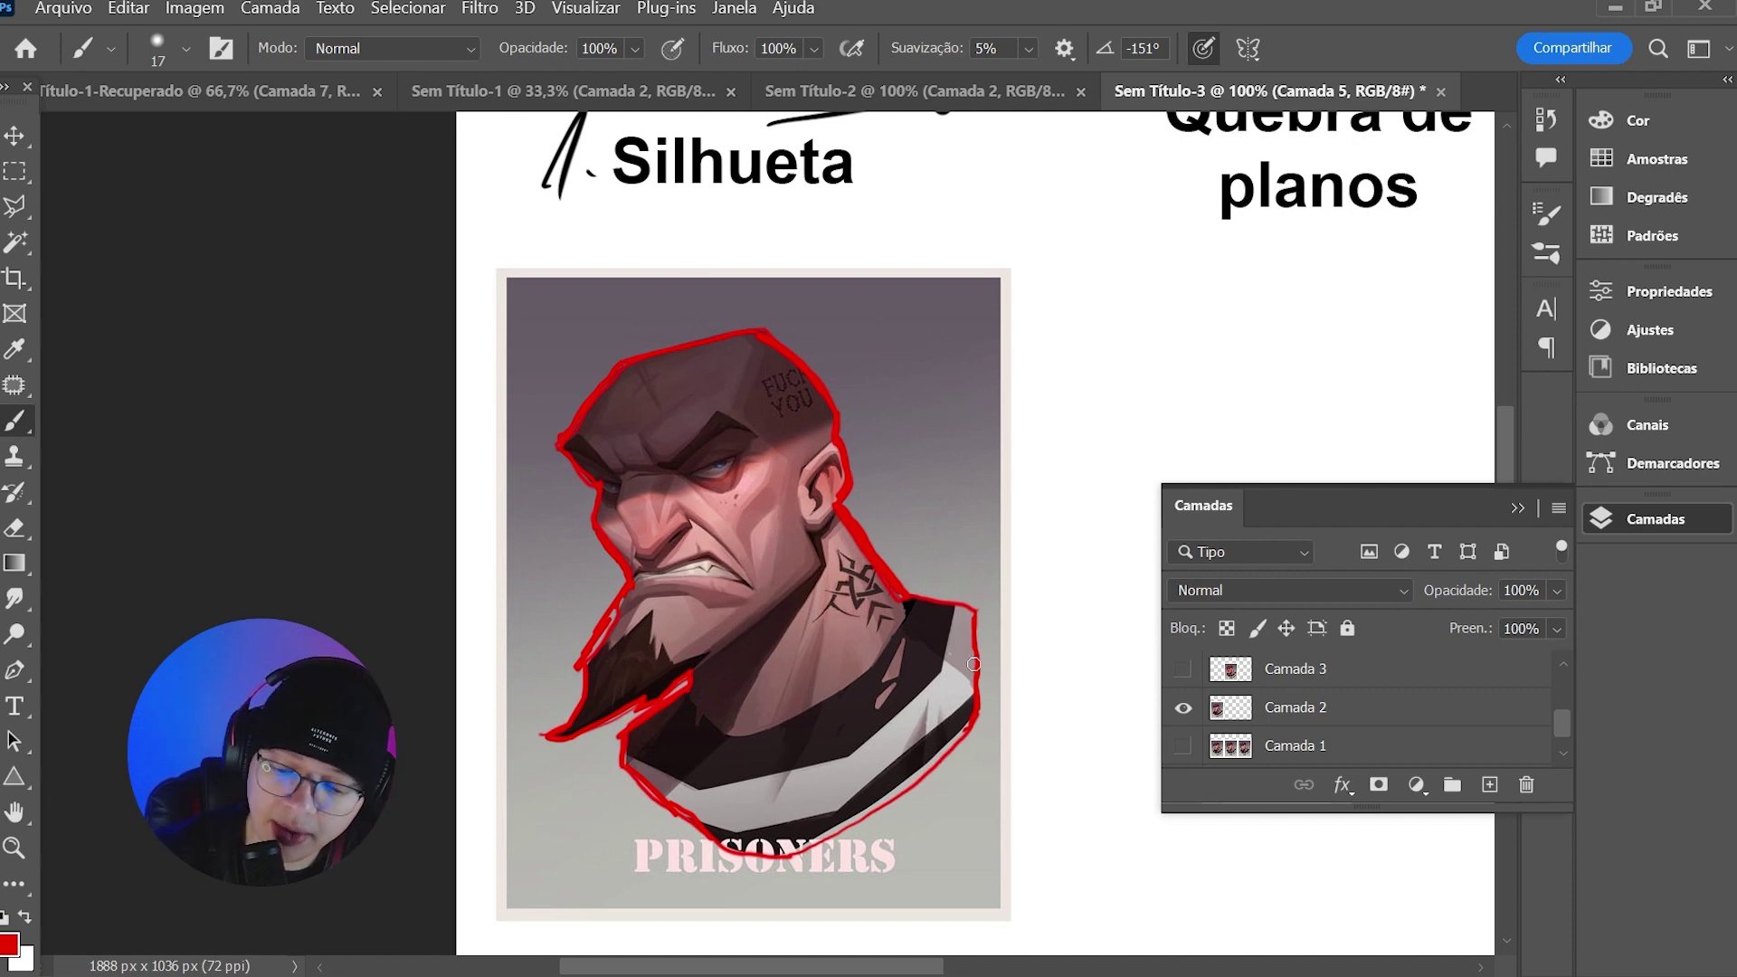
pyautogui.moveTo(971, 715)
pyautogui.mouseDown()
pyautogui.moveTo(815, 839)
pyautogui.moveTo(760, 855)
pyautogui.mouseUp()
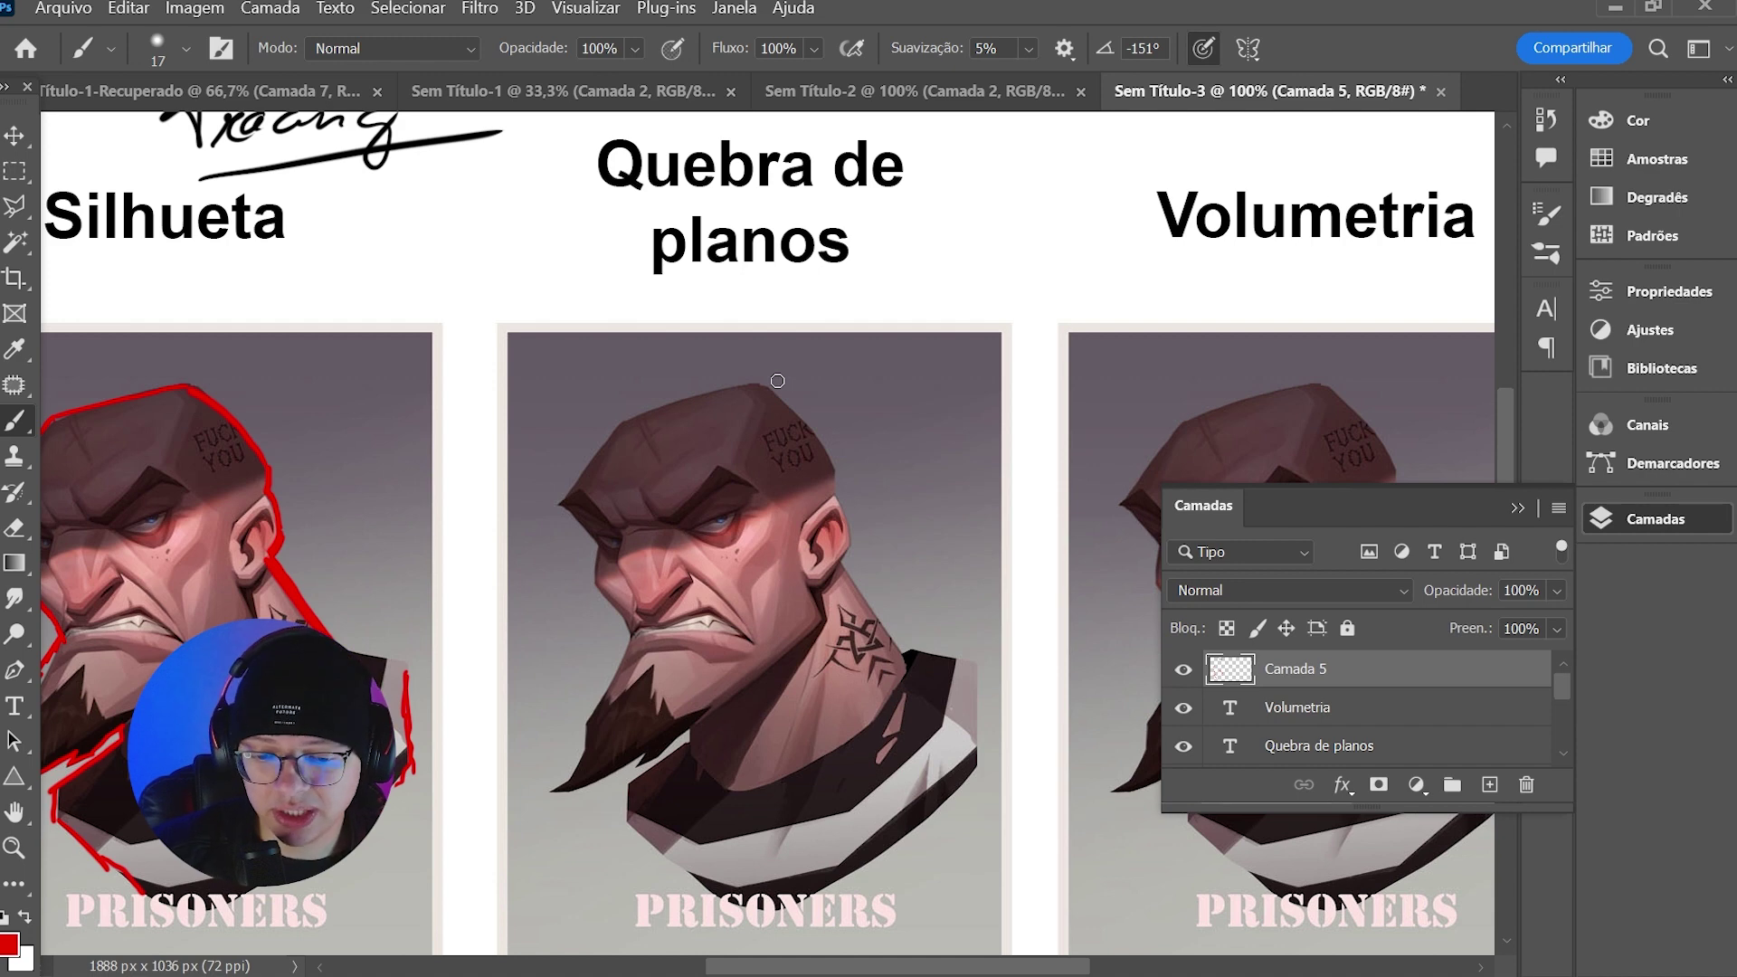
# - Underline 'Quebra de planos', write 'Tracing' beside it, and number it 2 in red
pyautogui.moveTo(660, 292); pyautogui.dragTo(855, 272)
pyautogui.moveTo(661, 198); pyautogui.dragTo(866, 183)
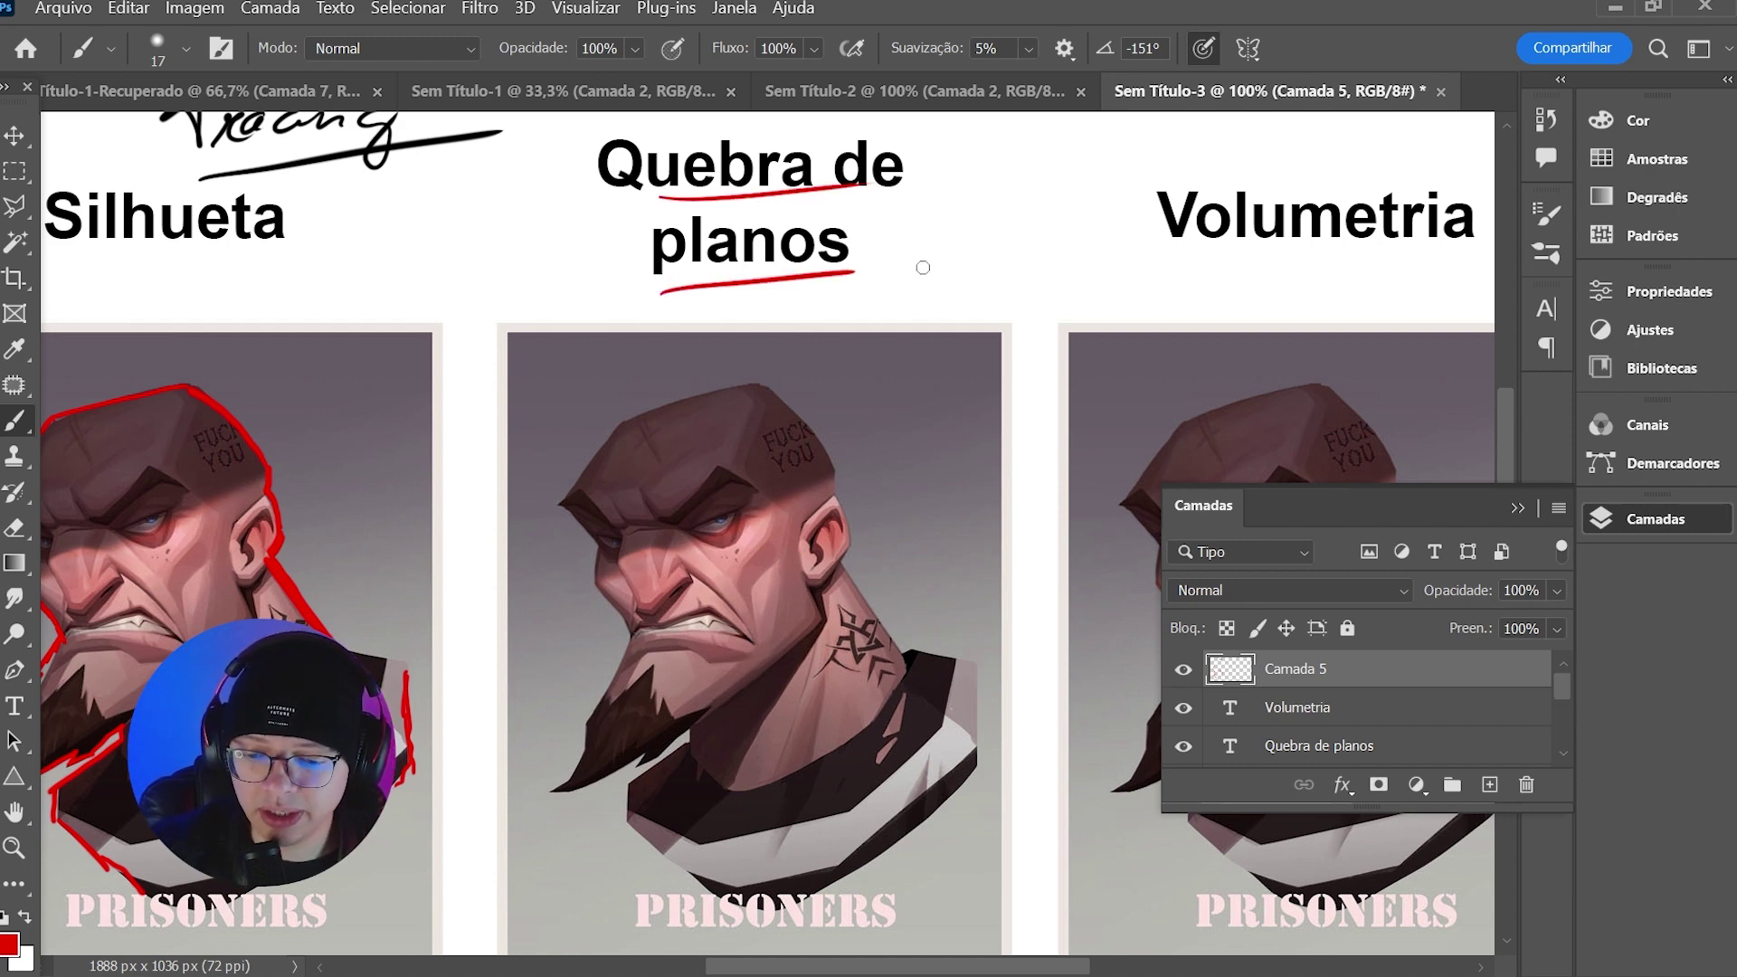
pyautogui.moveTo(923, 267)
pyautogui.mouseDown()
pyautogui.moveTo(1015, 278)
pyautogui.moveTo(1055, 312)
pyautogui.mouseUp()
pyautogui.click(1068, 221)
pyautogui.moveTo(533, 216)
pyautogui.mouseDown()
pyautogui.moveTo(555, 262)
pyautogui.moveTo(617, 227)
pyautogui.mouseUp()
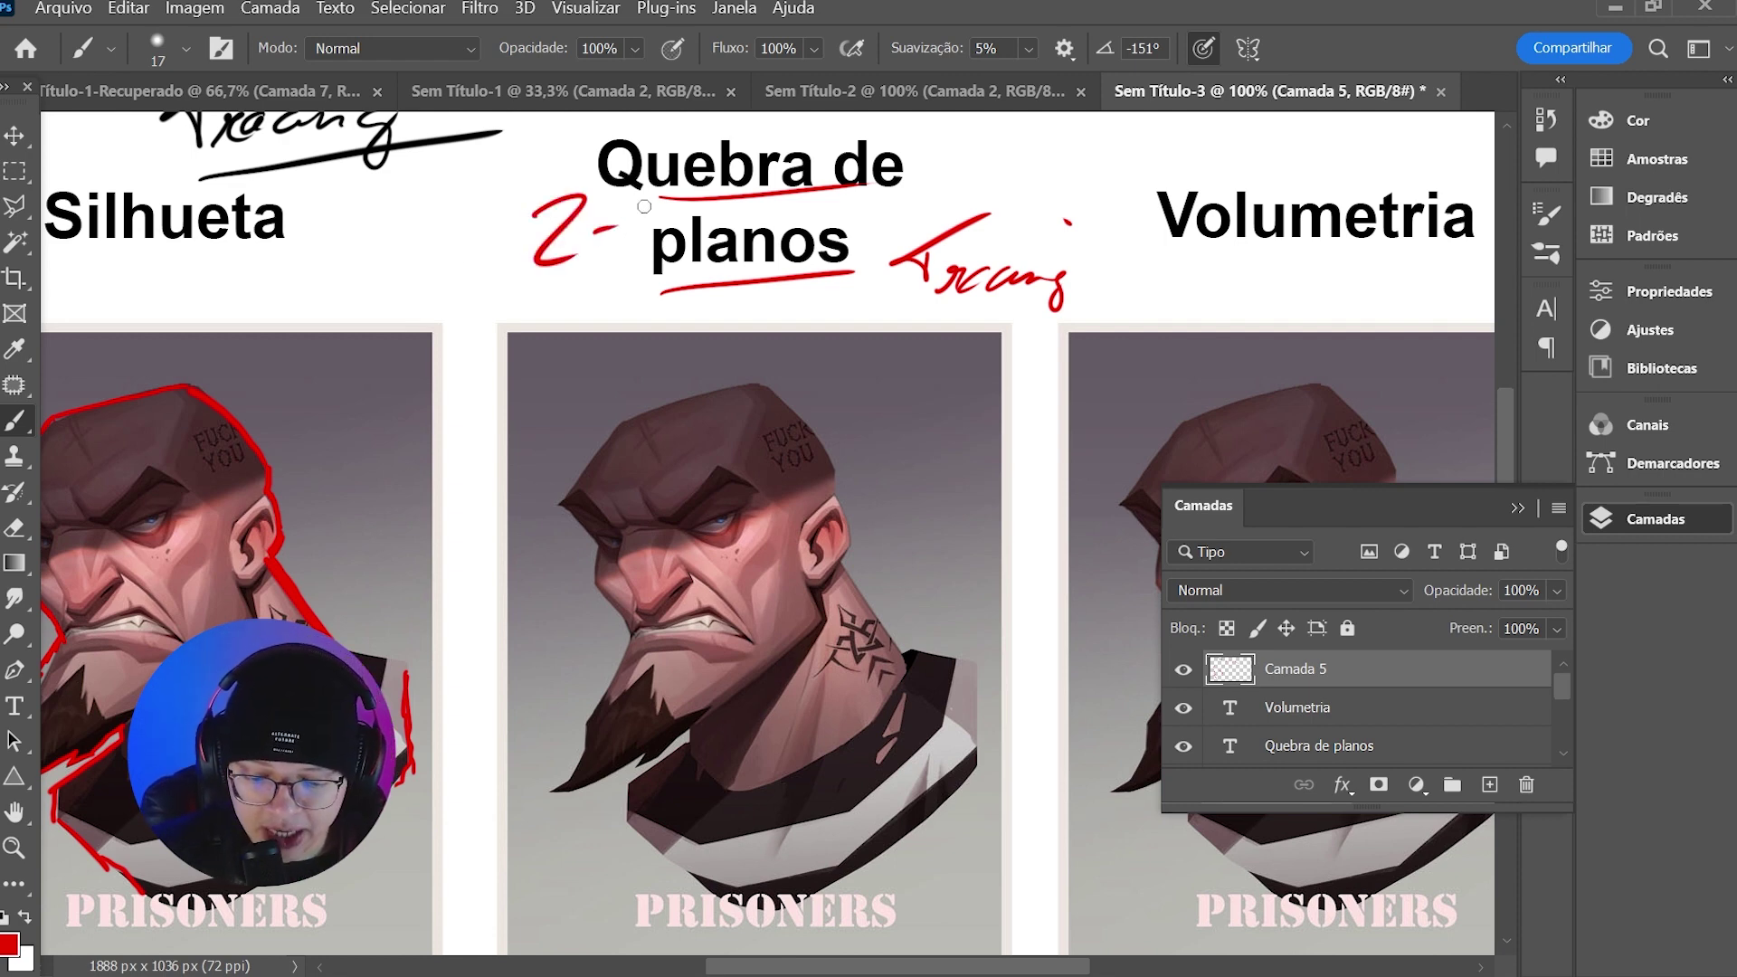
# - Draw a red arrow pointing at the silhouette head and mark a plane on the middle portrait's cheek
pyautogui.moveTo(424, 489); pyautogui.dragTo(368, 551)
pyautogui.moveTo(363, 517); pyautogui.dragTo(396, 555)
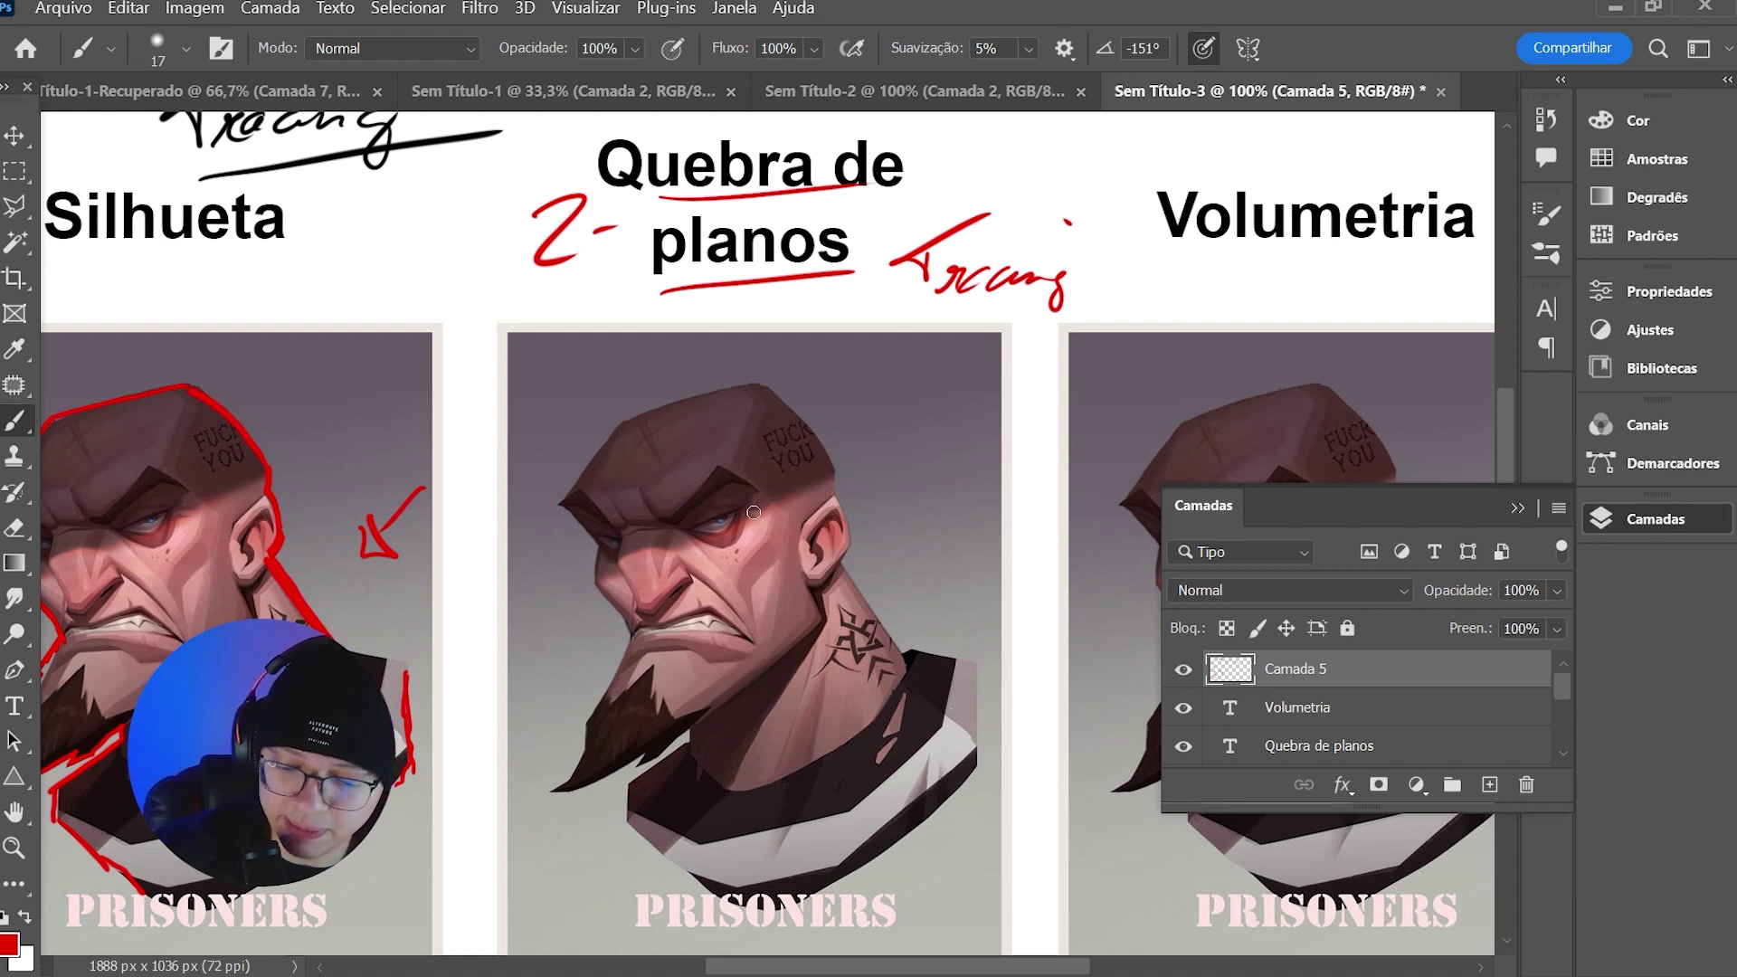
pyautogui.moveTo(751, 590)
pyautogui.mouseDown()
pyautogui.moveTo(754, 633)
pyautogui.moveTo(786, 554)
pyautogui.moveTo(742, 577)
pyautogui.moveTo(783, 549)
pyautogui.moveTo(757, 564)
pyautogui.moveTo(758, 625)
pyautogui.moveTo(779, 548)
pyautogui.mouseUp()
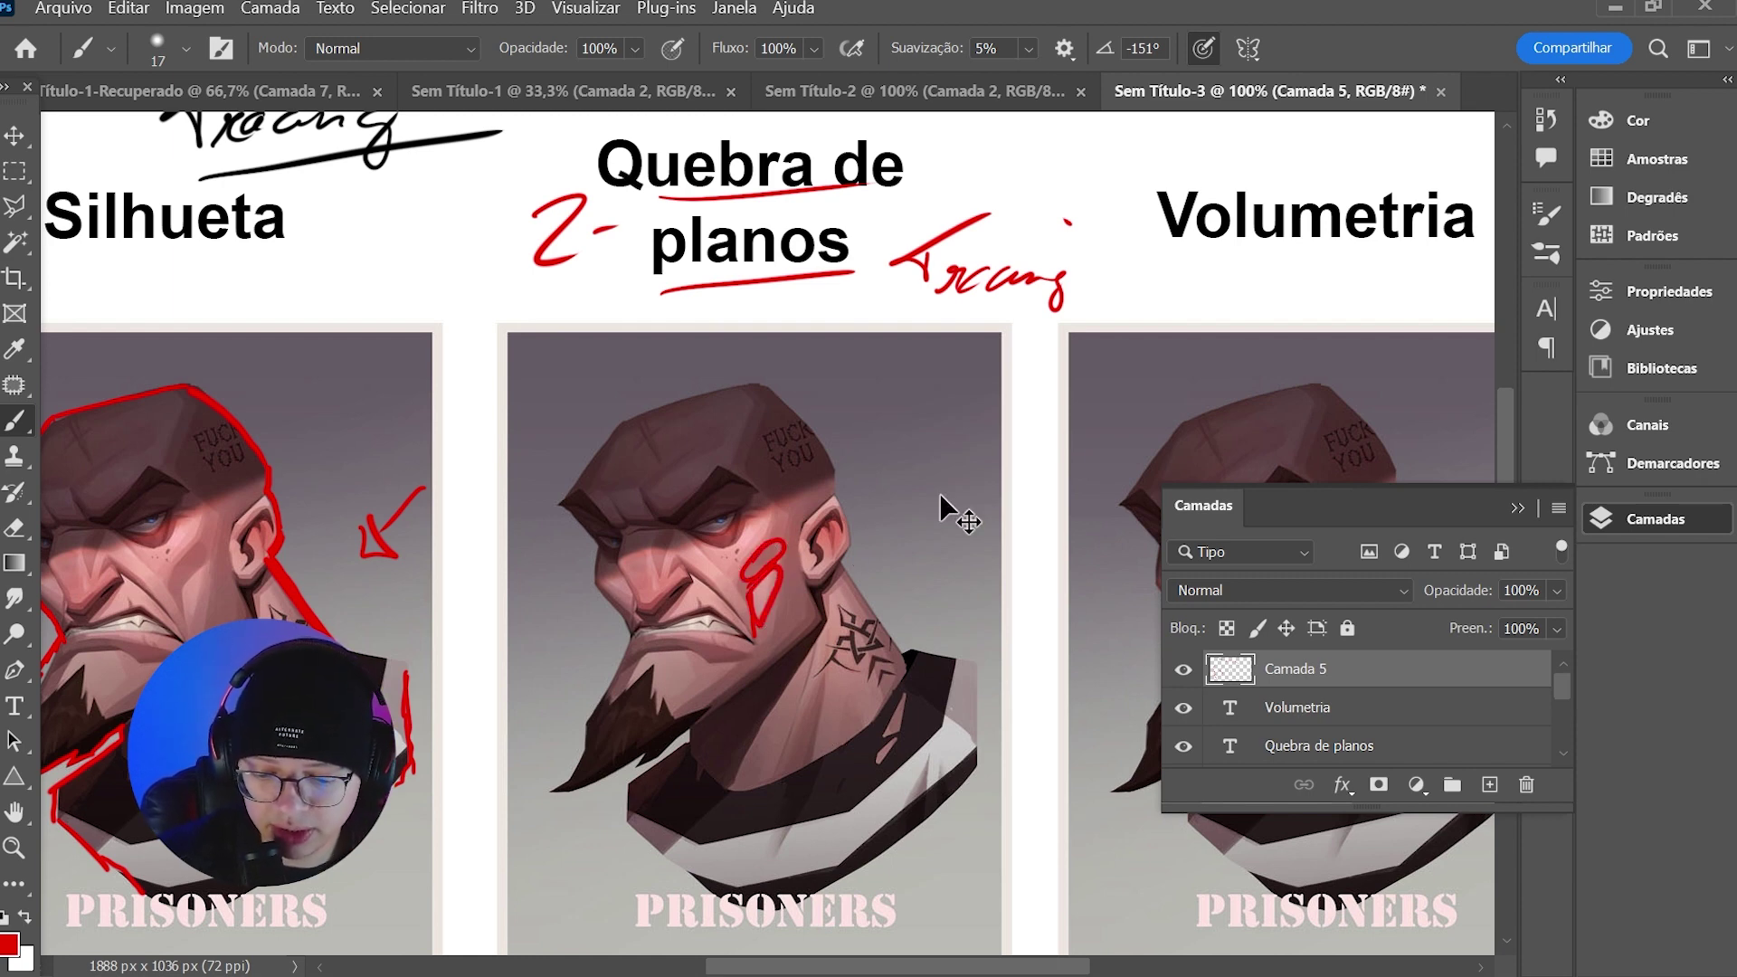
# - Undo the cheek stroke and remove the stray red scribbles beside the middle portrait
pyautogui.hotkey('ctrl', 'z')
pyautogui.moveTo(941, 418); pyautogui.dragTo(935, 475)
pyautogui.moveTo(954, 412); pyautogui.dragTo(945, 466)
pyautogui.moveTo(957, 460)
pyautogui.mouseDown()
pyautogui.moveTo(978, 429)
pyautogui.moveTo(941, 488)
pyautogui.moveTo(959, 502)
pyautogui.moveTo(986, 452)
pyautogui.moveTo(981, 475)
pyautogui.mouseUp()
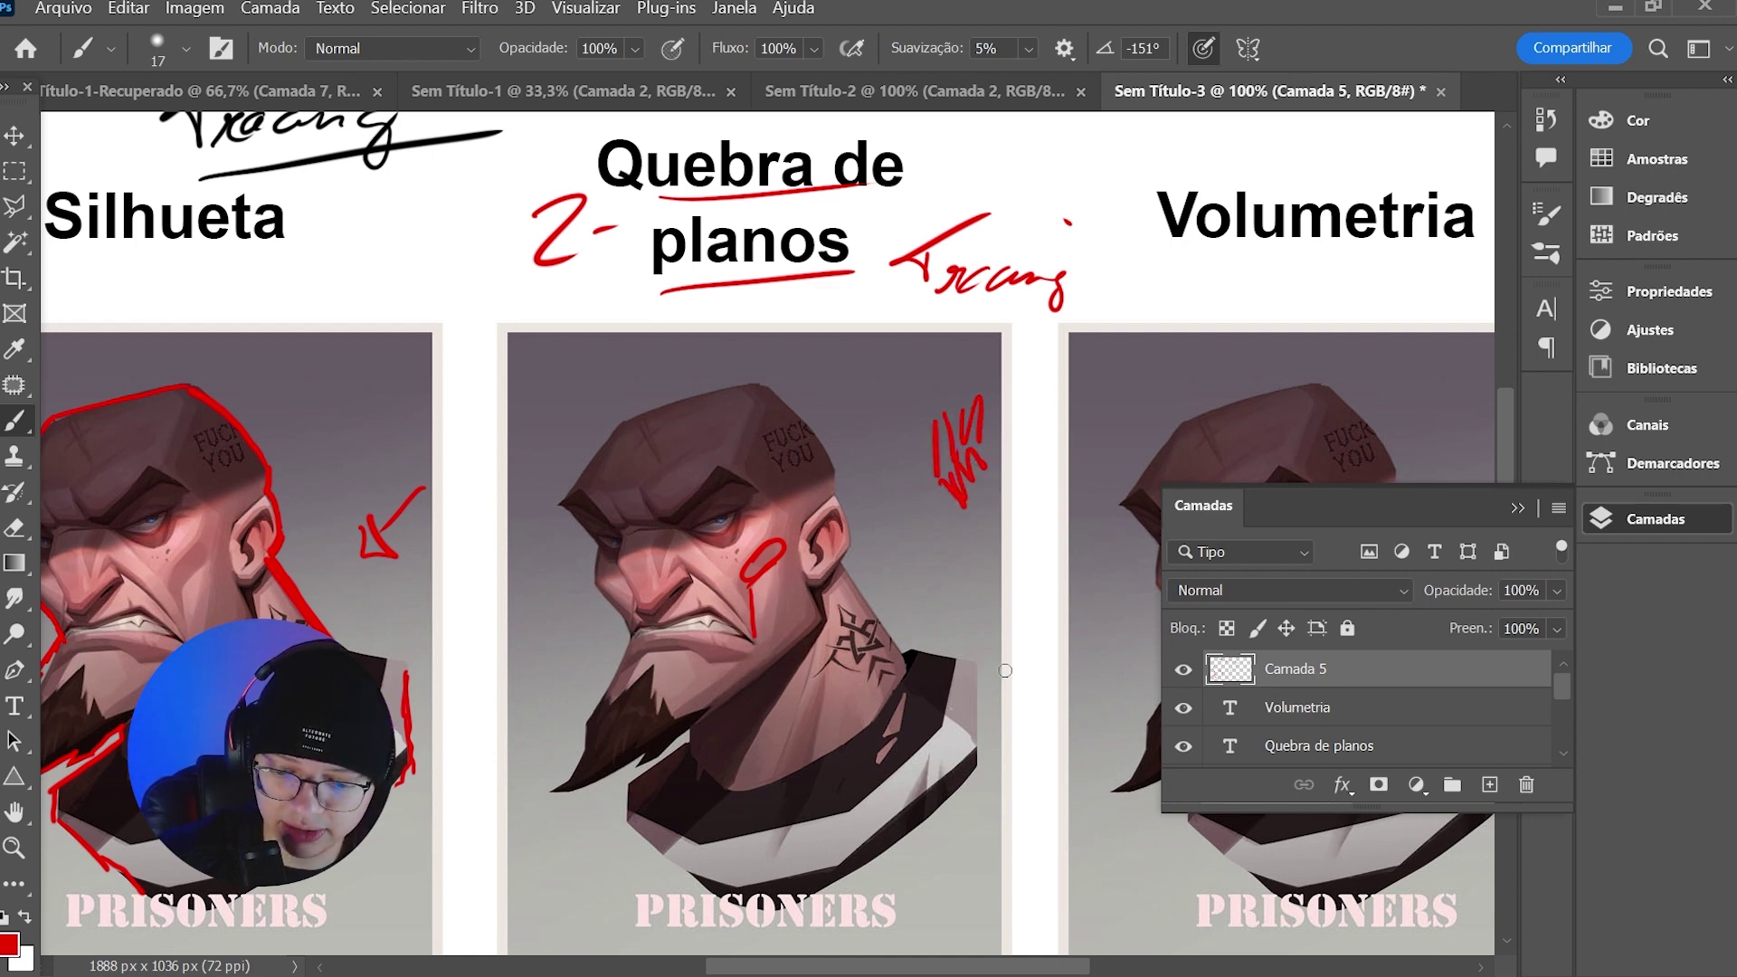
pyautogui.hotkey('ctrl', 'z')
pyautogui.hotkey('ctrl', 'z')
pyautogui.hotkey('ctrl', 'z')
pyautogui.hotkey('ctrl', 'z')
pyautogui.hotkey('ctrl', 'z')
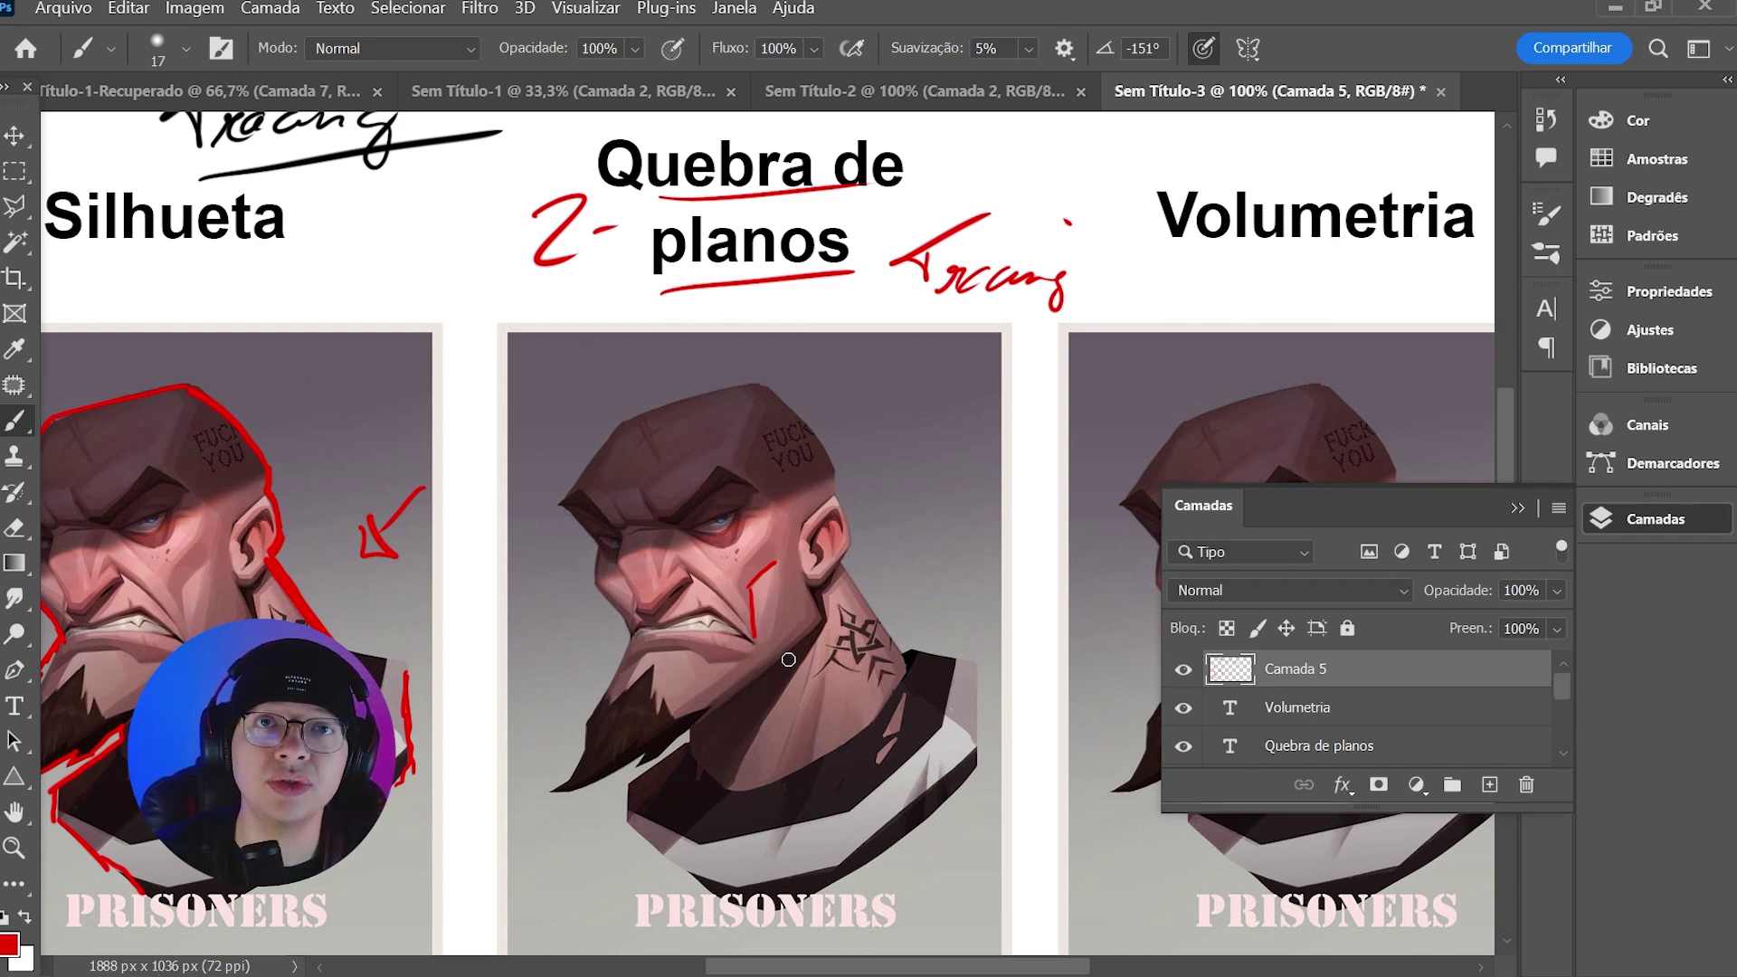
# - Draw red plane lines down the middle character's neck, undoing several attempts
pyautogui.moveTo(824, 676); pyautogui.dragTo(813, 775)
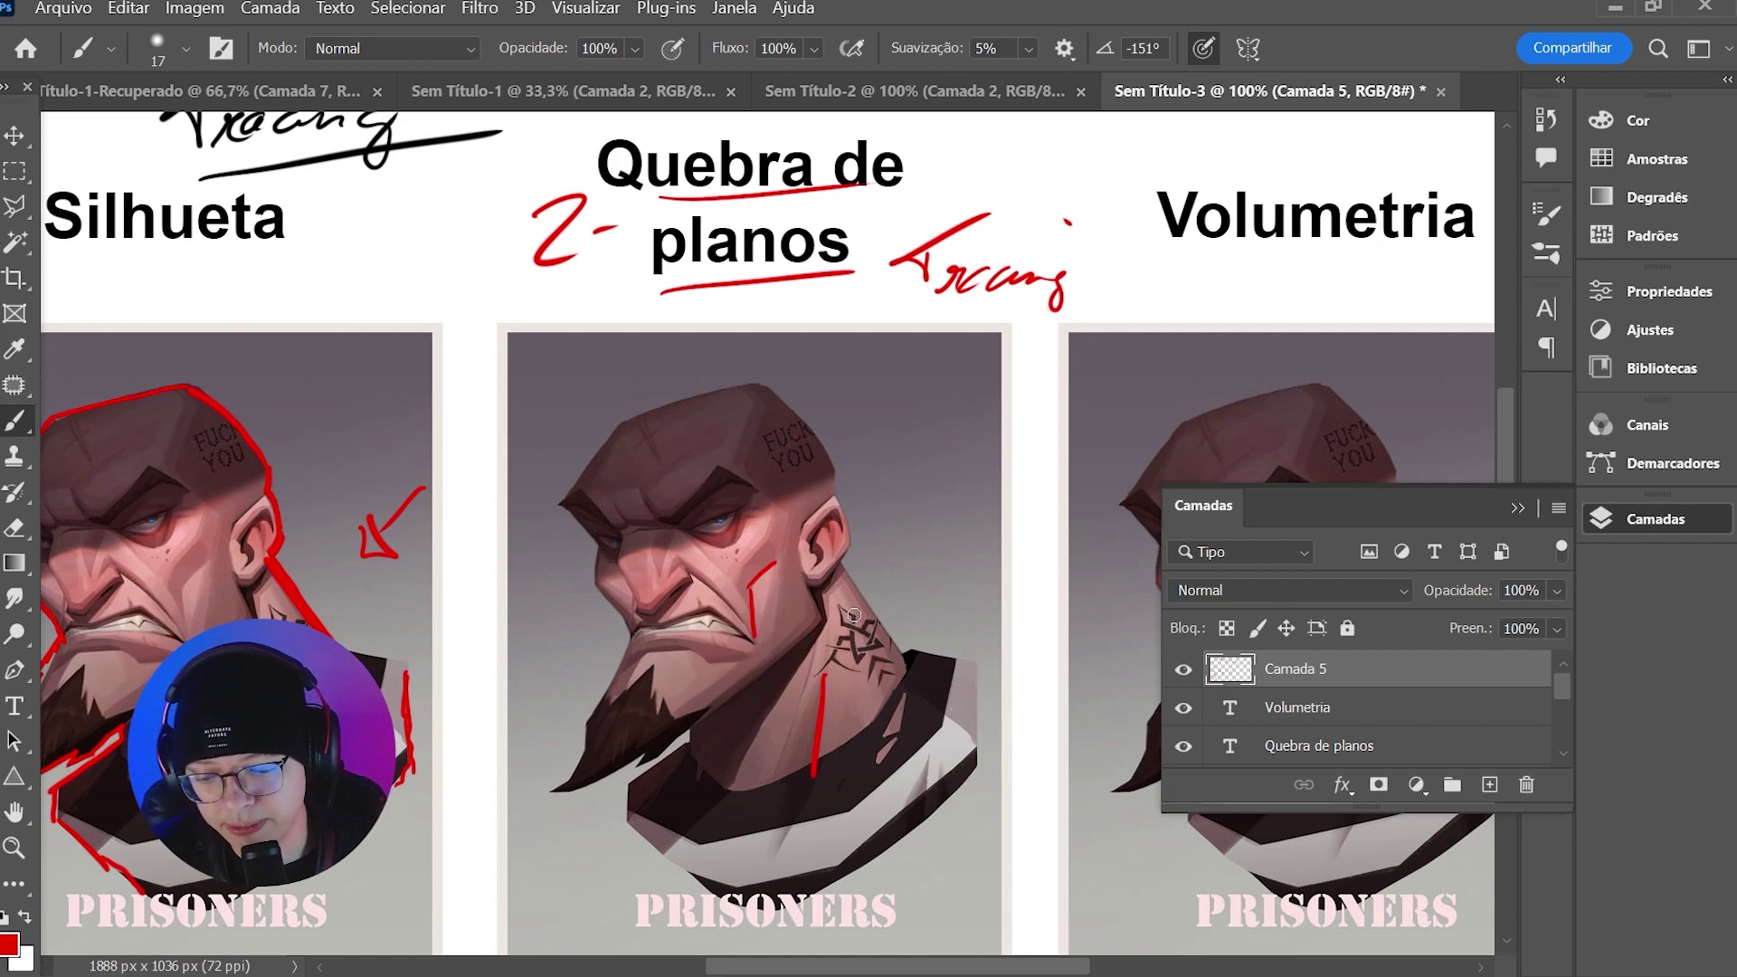
pyautogui.moveTo(837, 572); pyautogui.dragTo(905, 680)
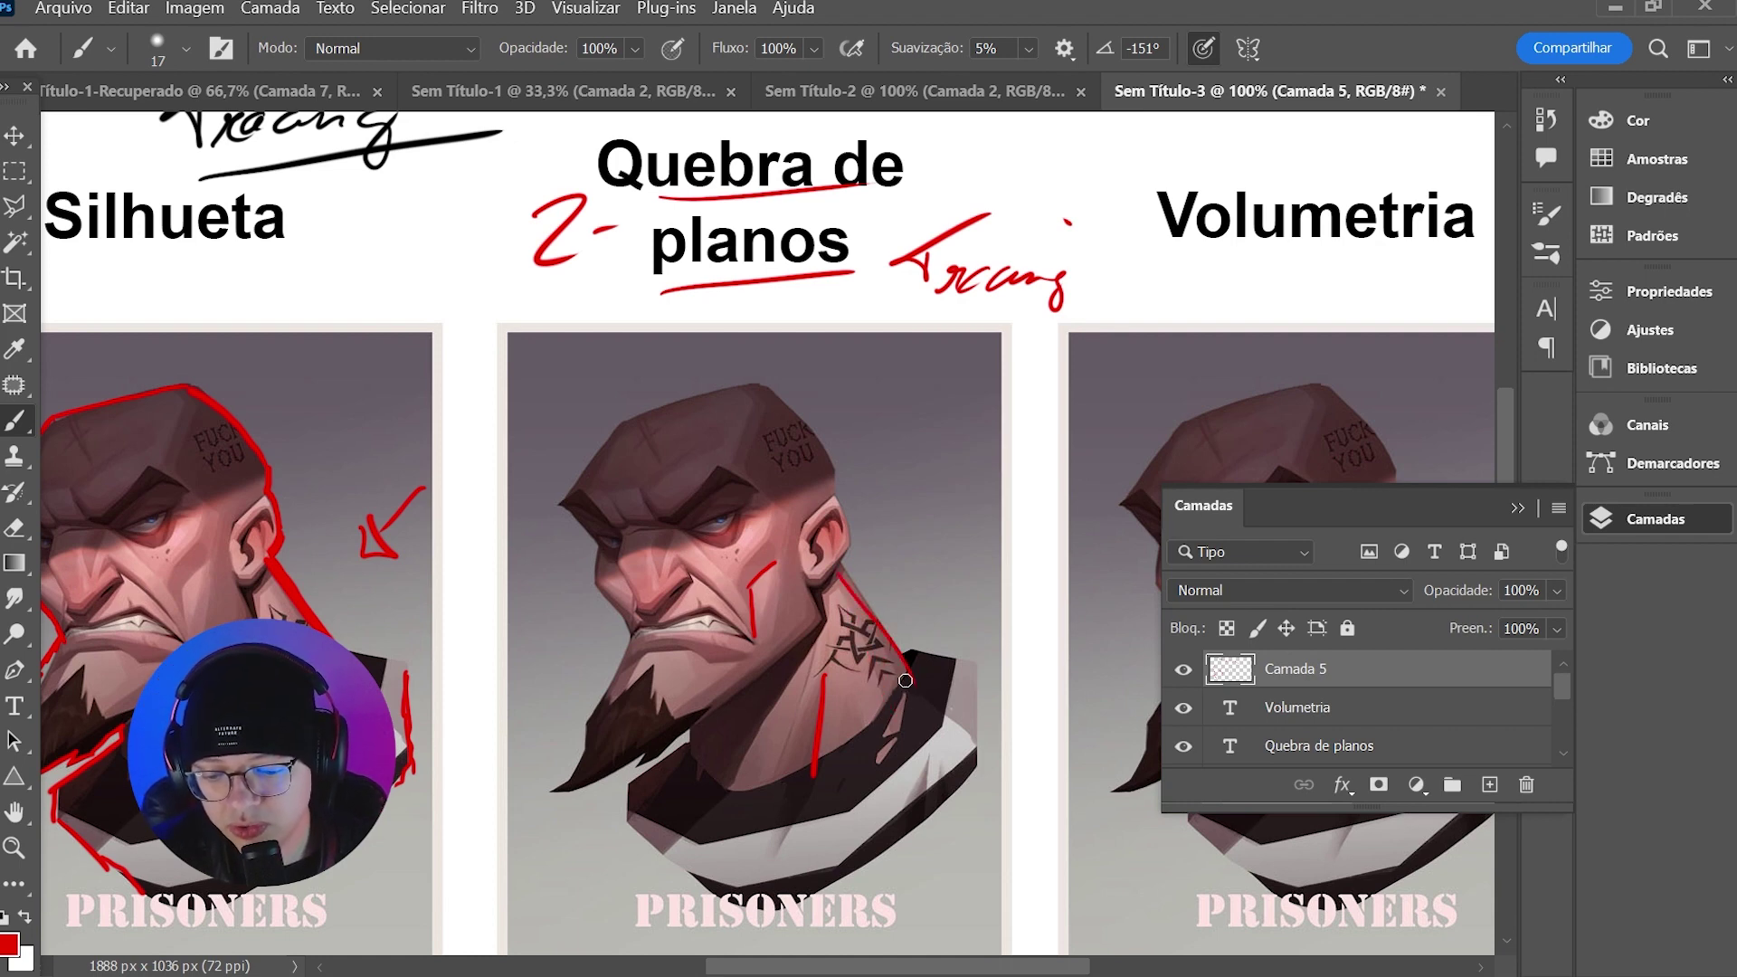
pyautogui.hotkey('ctrl', 'z')
pyautogui.moveTo(839, 579)
pyautogui.mouseDown()
pyautogui.moveTo(908, 691)
pyautogui.moveTo(890, 693)
pyautogui.mouseUp()
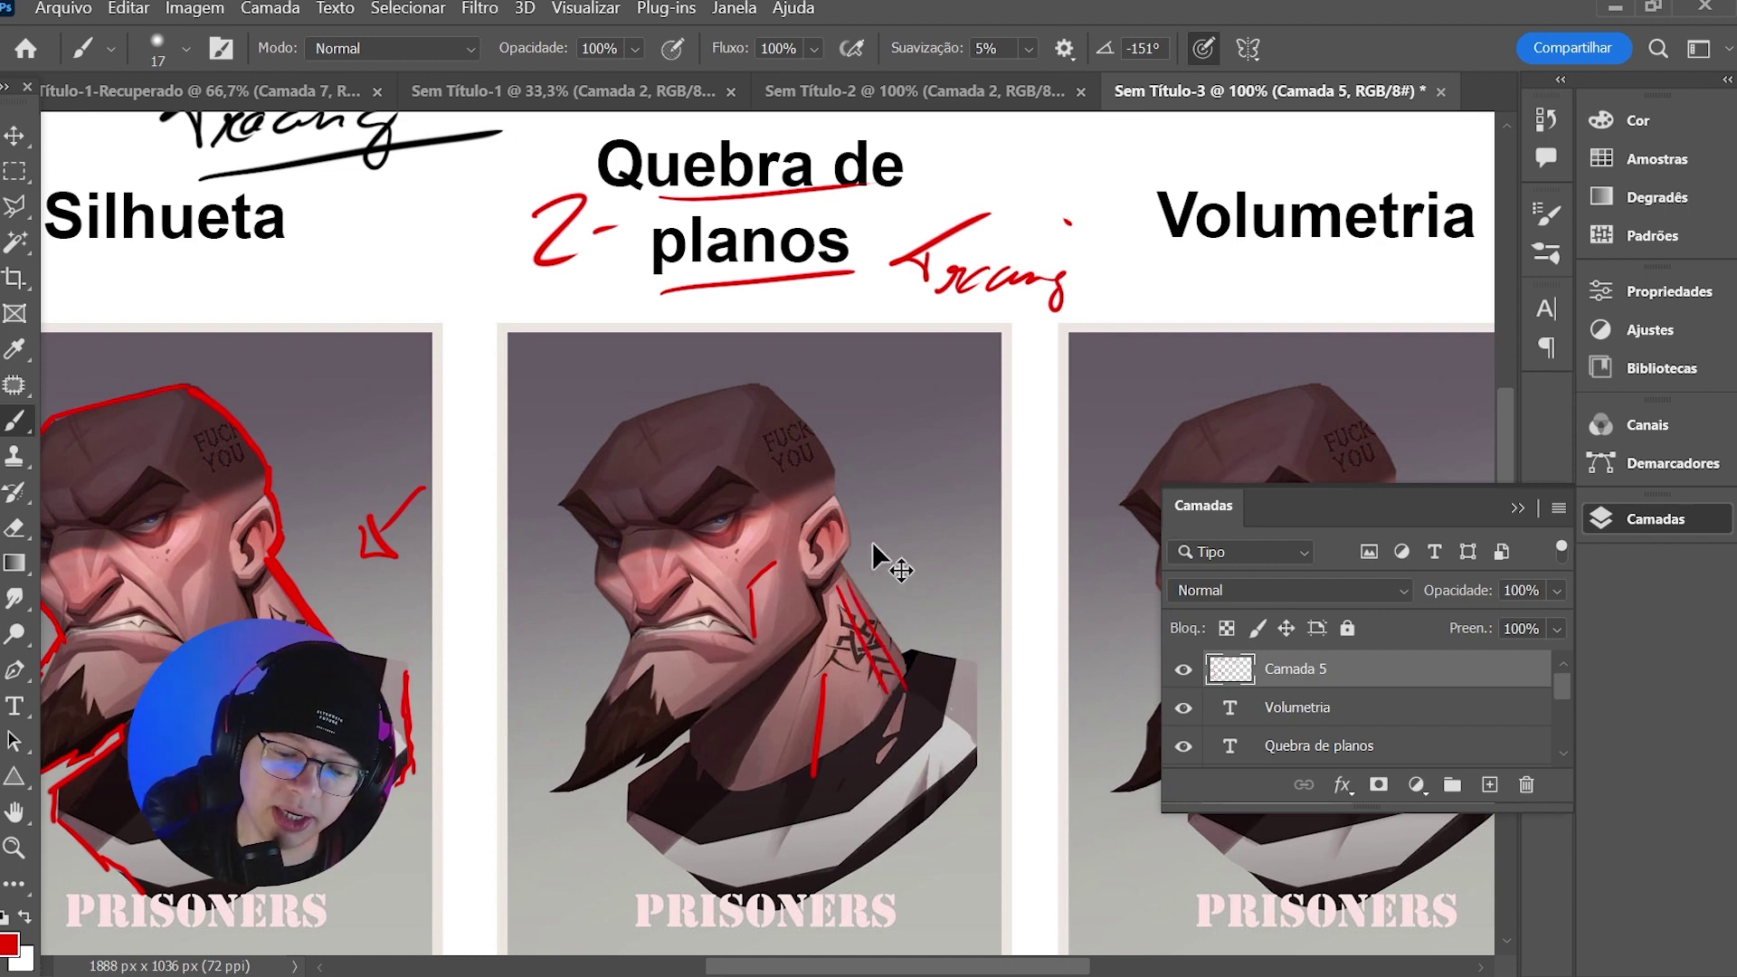
pyautogui.hotkey('ctrl', 'z')
pyautogui.hotkey('ctrl', 'z')
pyautogui.moveTo(832, 577); pyautogui.dragTo(885, 679)
pyautogui.hotkey('ctrl', 'z')
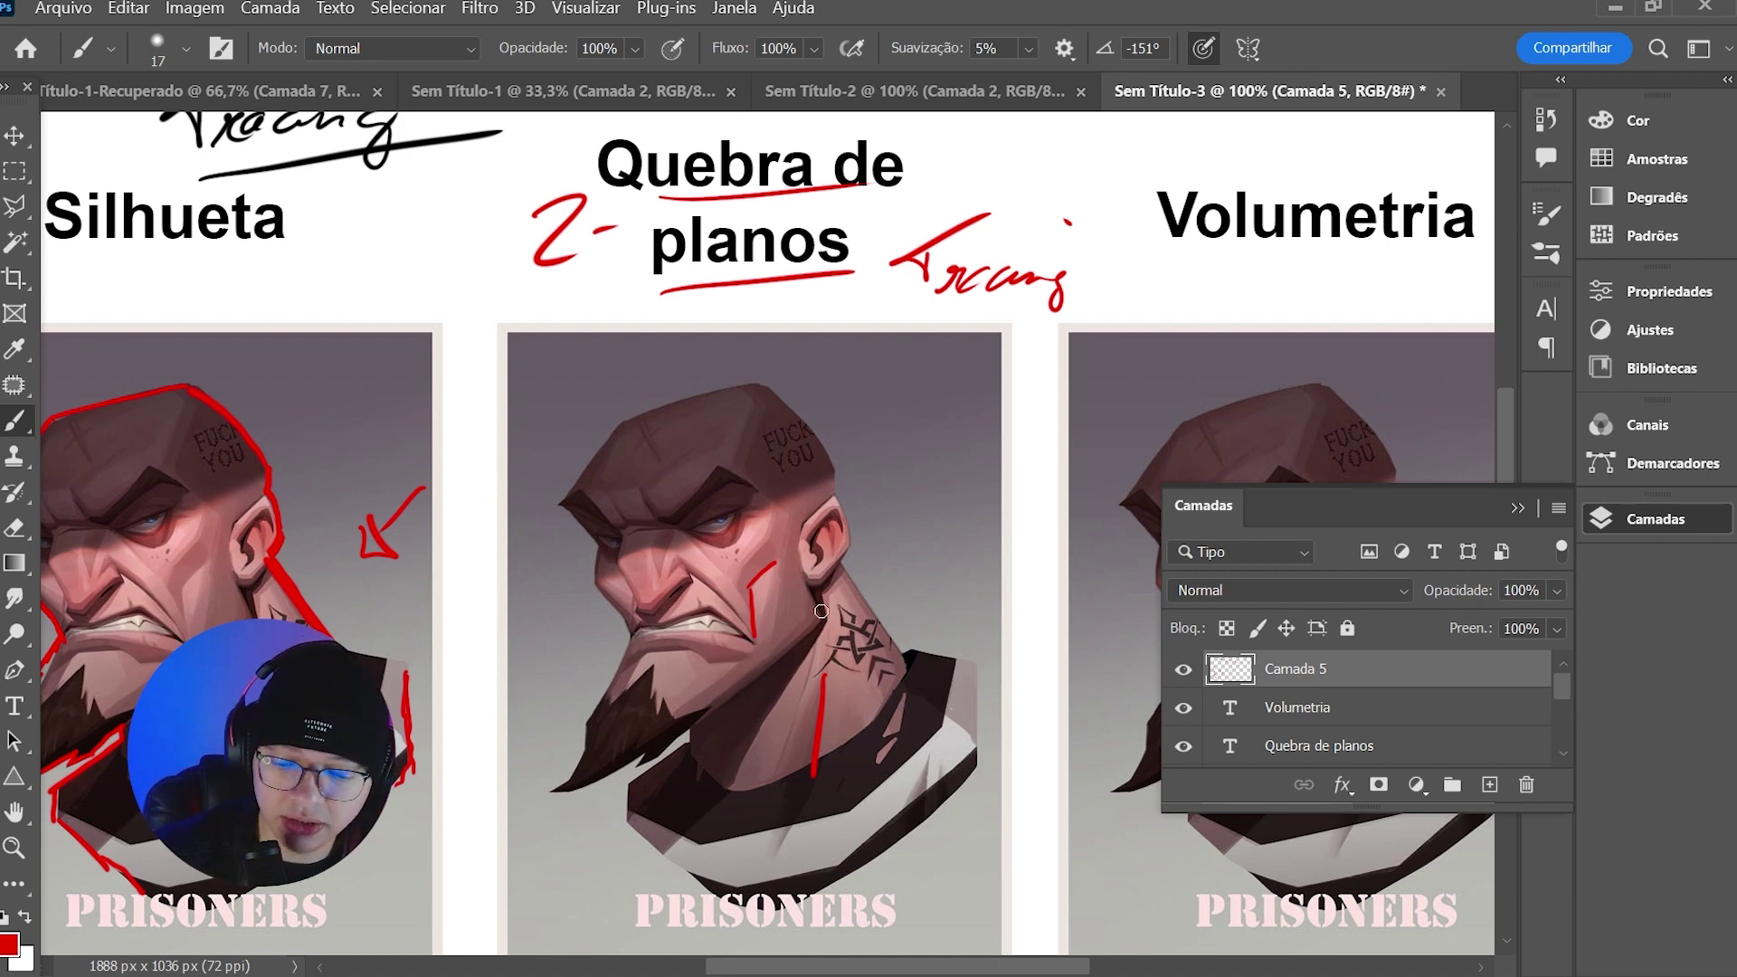
pyautogui.moveTo(830, 638); pyautogui.dragTo(824, 684)
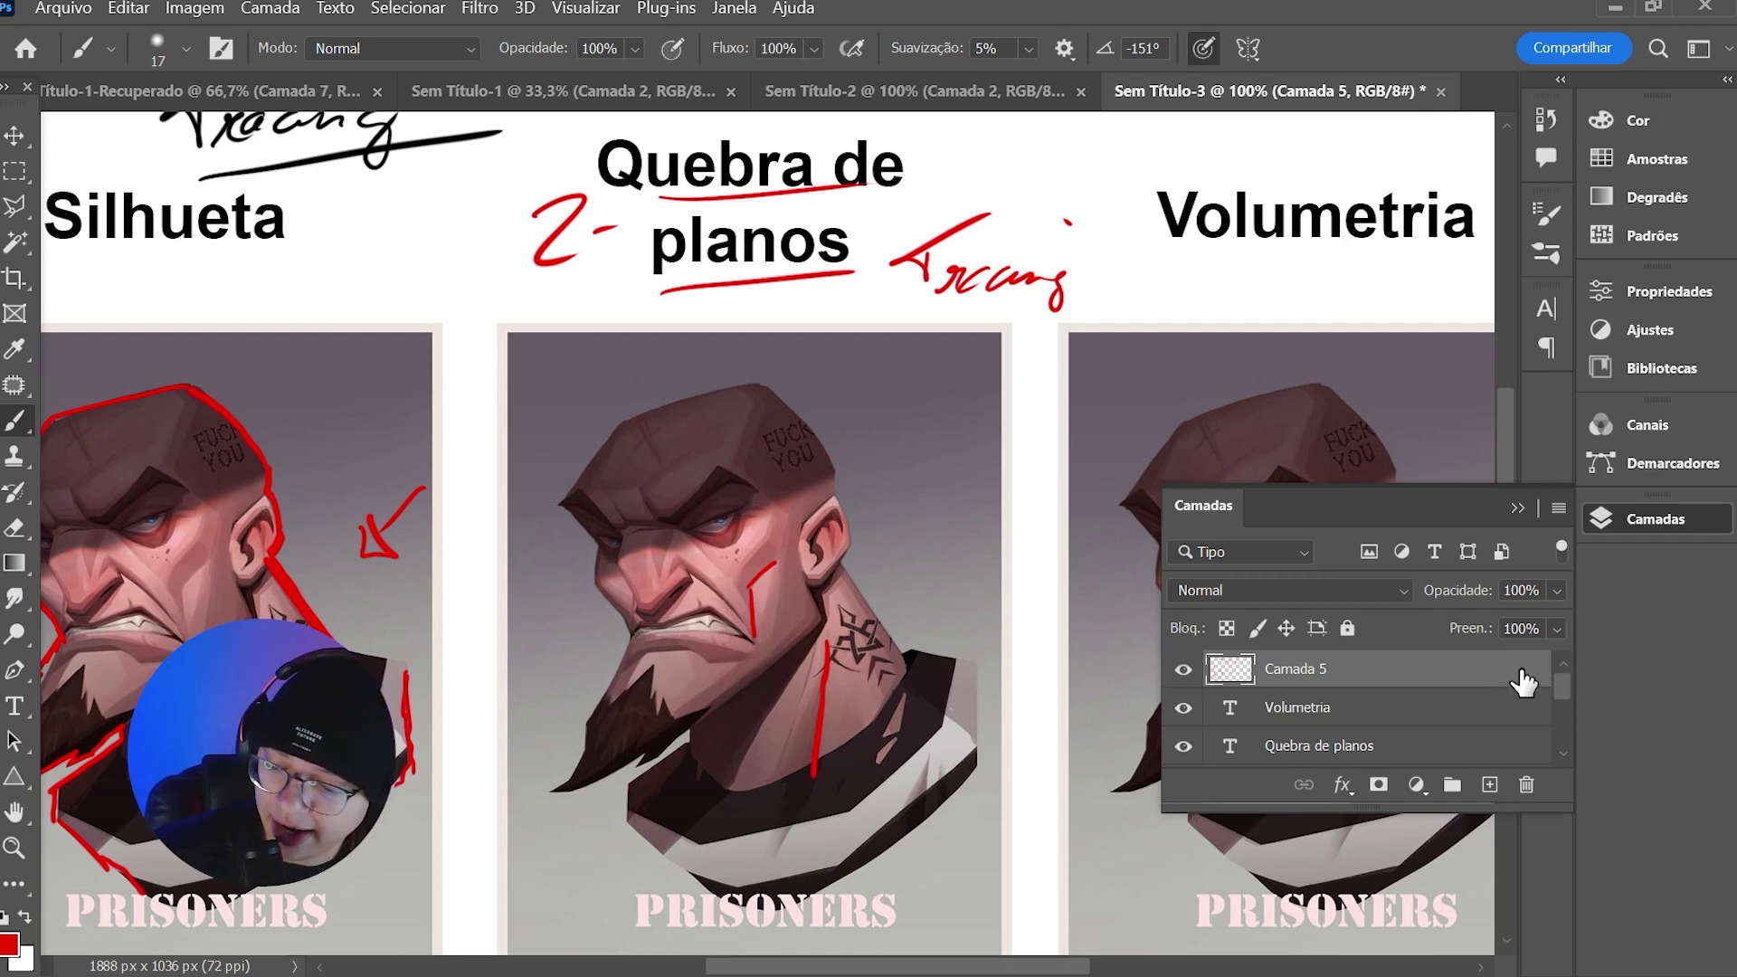
# - Hide Camada 5, show and select Camada 3, then number and underline Volumetria as 3 in red
pyautogui.click(1183, 669)
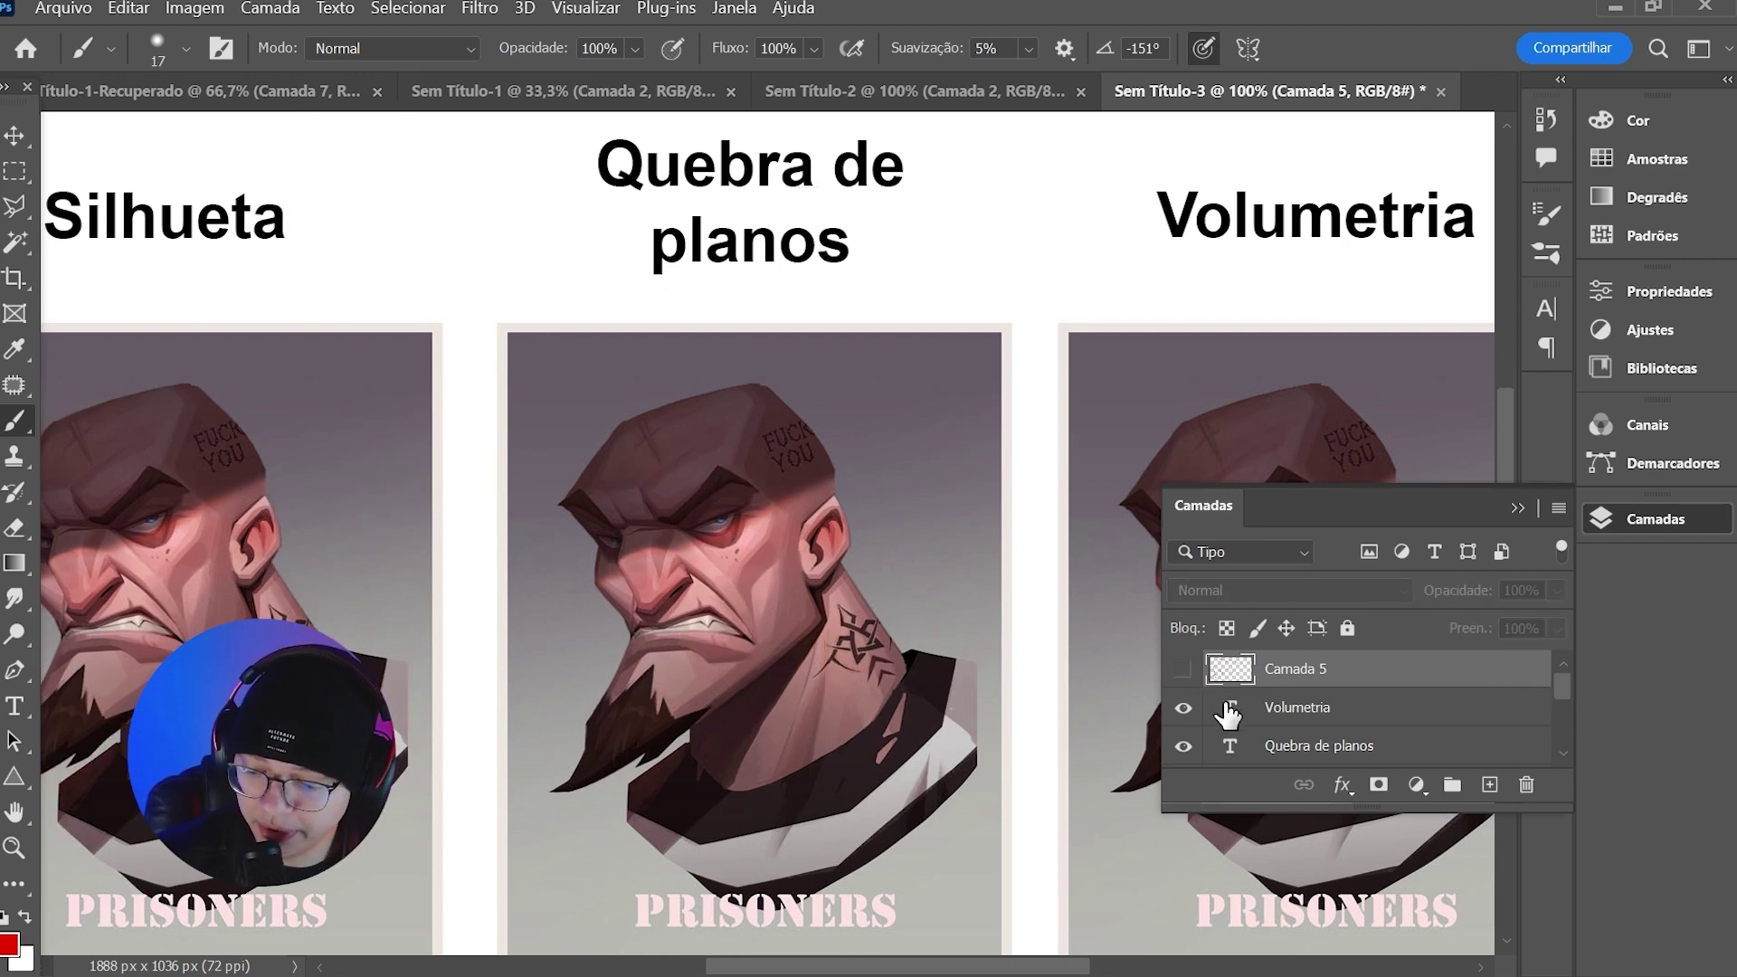
pyautogui.moveTo(1559, 684); pyautogui.dragTo(1559, 718)
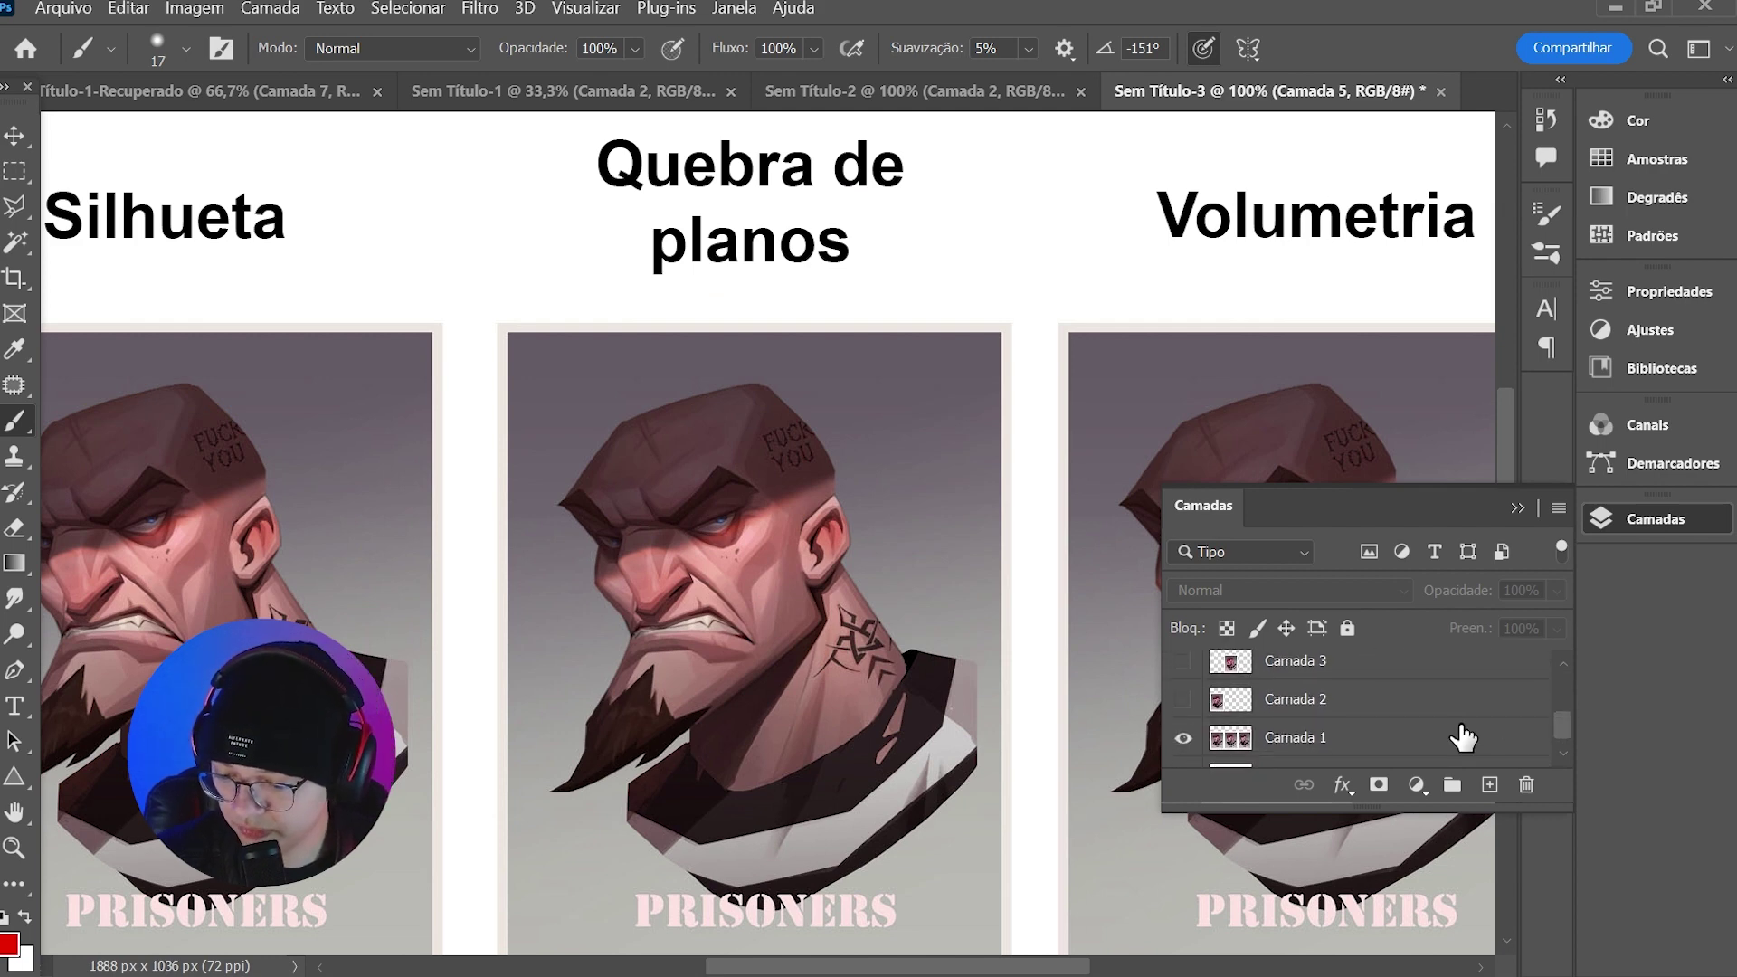
pyautogui.click(1183, 661)
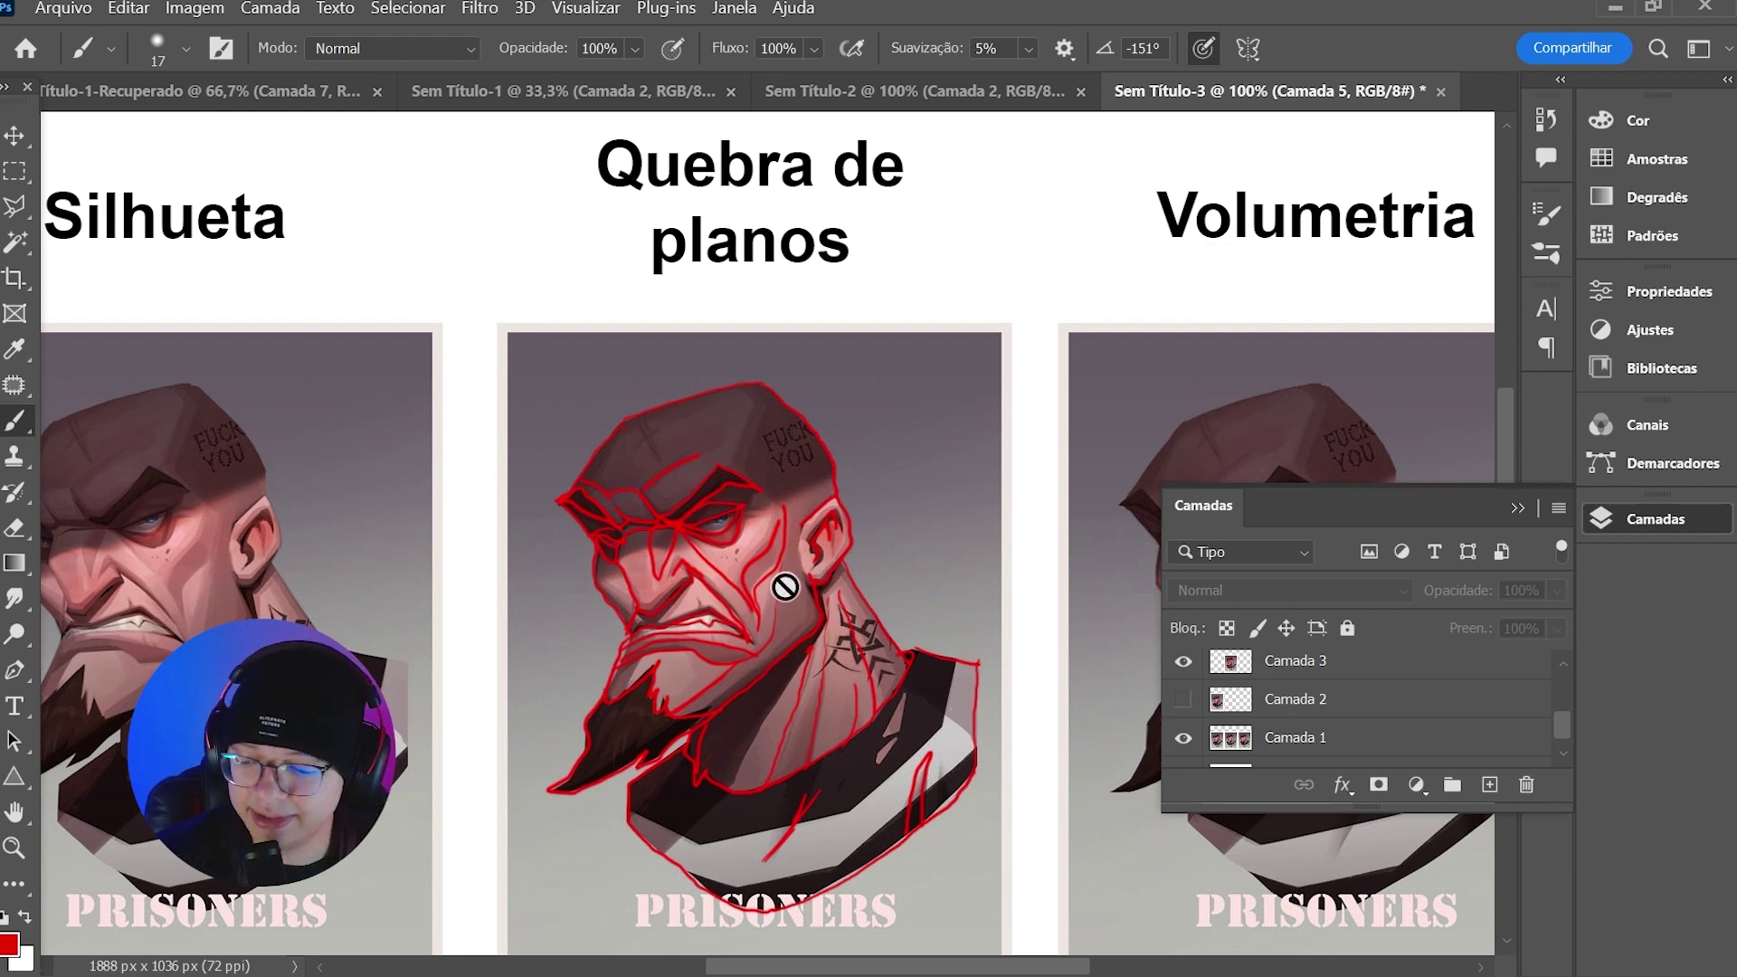
pyautogui.click(1294, 662)
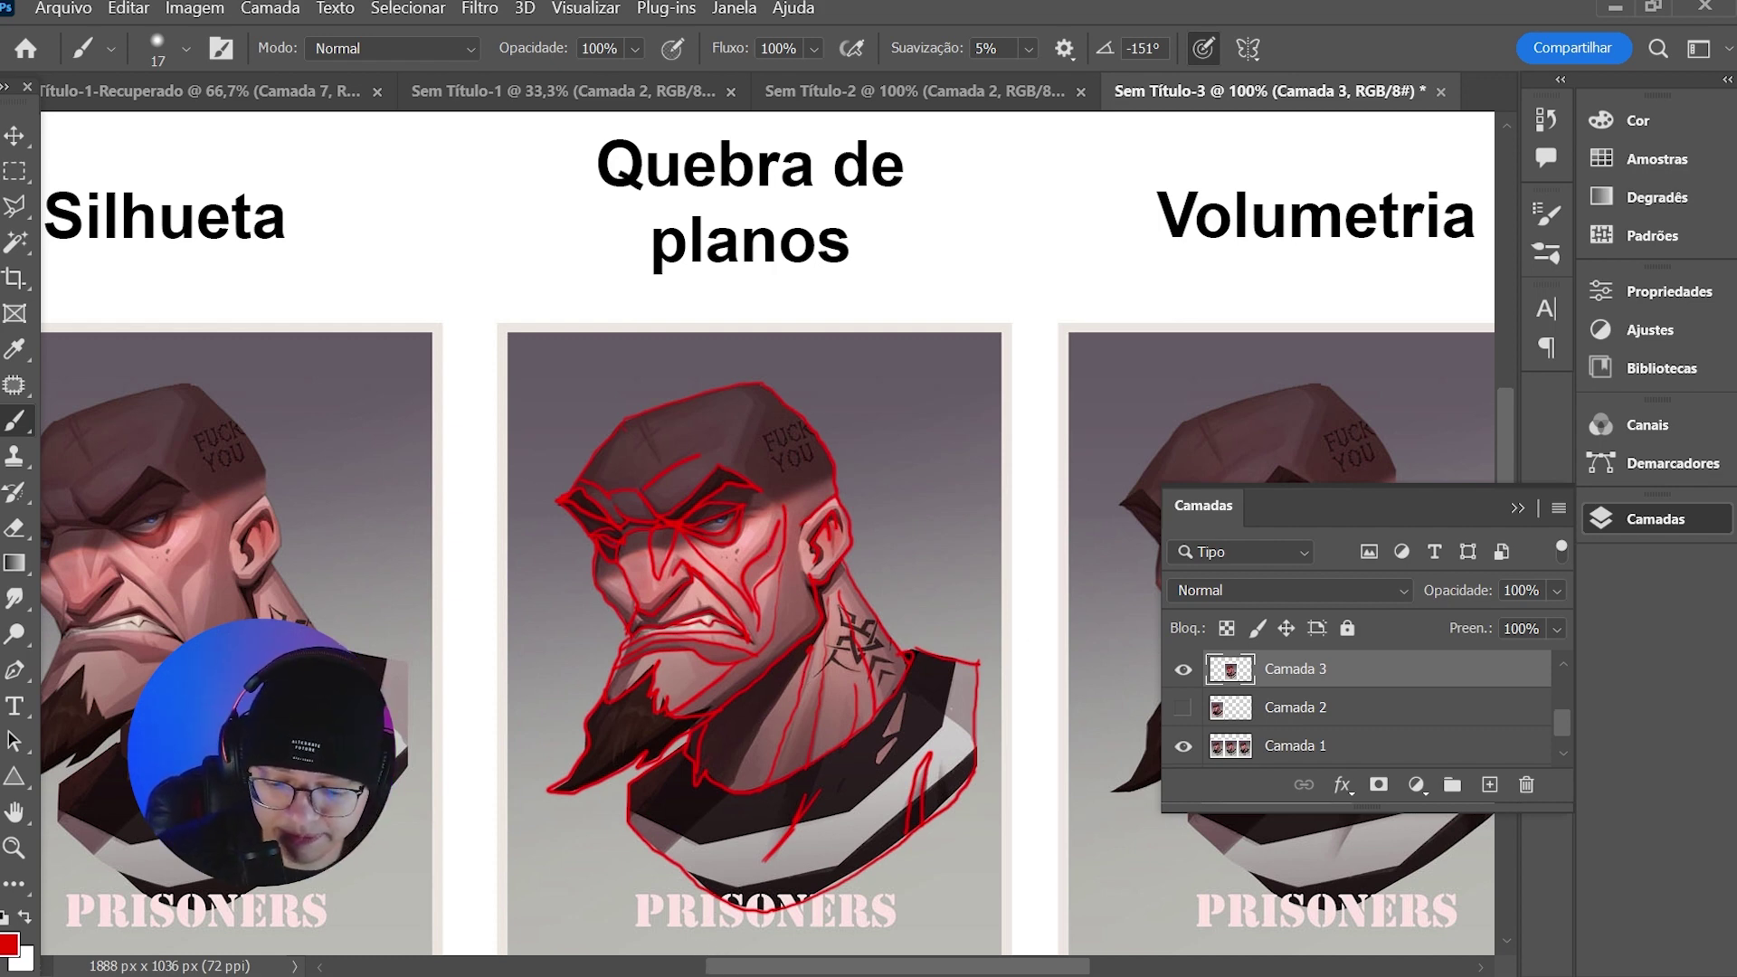
pyautogui.moveTo(905, 967); pyautogui.dragTo(1040, 966)
pyautogui.moveTo(531, 171)
pyautogui.mouseDown()
pyautogui.moveTo(591, 201)
pyautogui.moveTo(543, 238)
pyautogui.moveTo(629, 211)
pyautogui.moveTo(821, 255)
pyautogui.moveTo(1075, 256)
pyautogui.mouseUp()
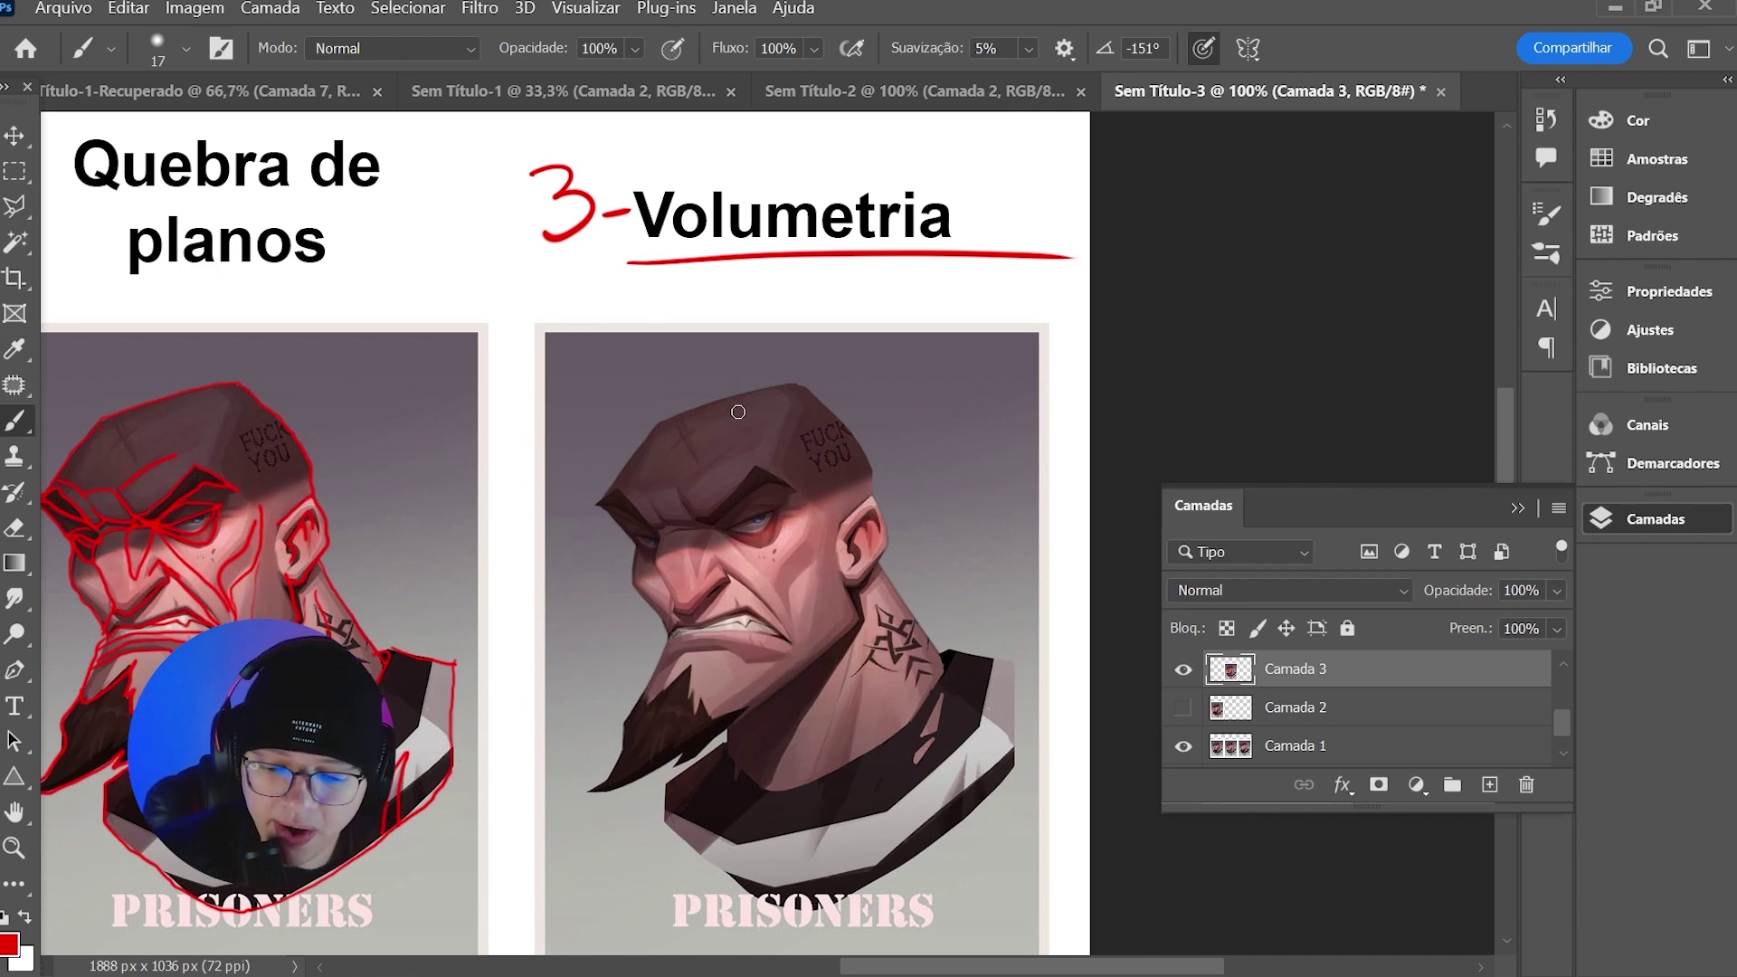
# - Draw a curved arrow between panels, then red volume lines and hatching on the right portrait's head and cheek
pyautogui.moveTo(593, 627)
pyautogui.mouseDown()
pyautogui.moveTo(493, 568)
pyautogui.moveTo(473, 596)
pyautogui.moveTo(469, 552)
pyautogui.mouseUp()
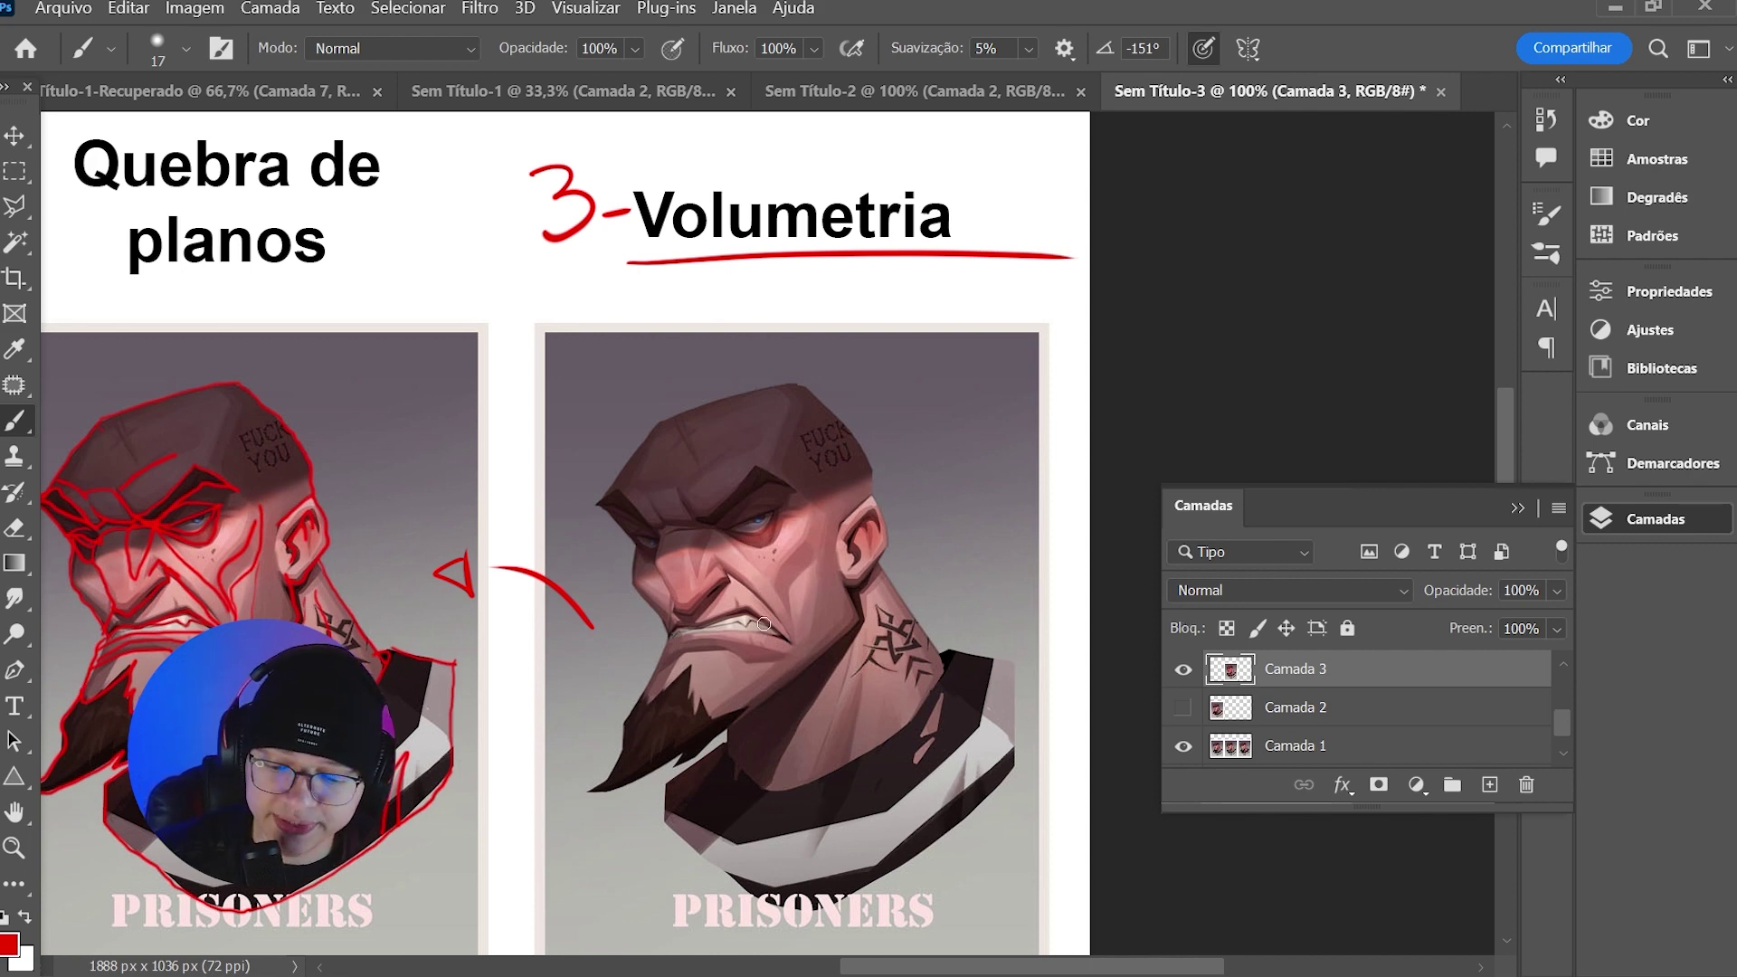
pyautogui.click(1279, 748)
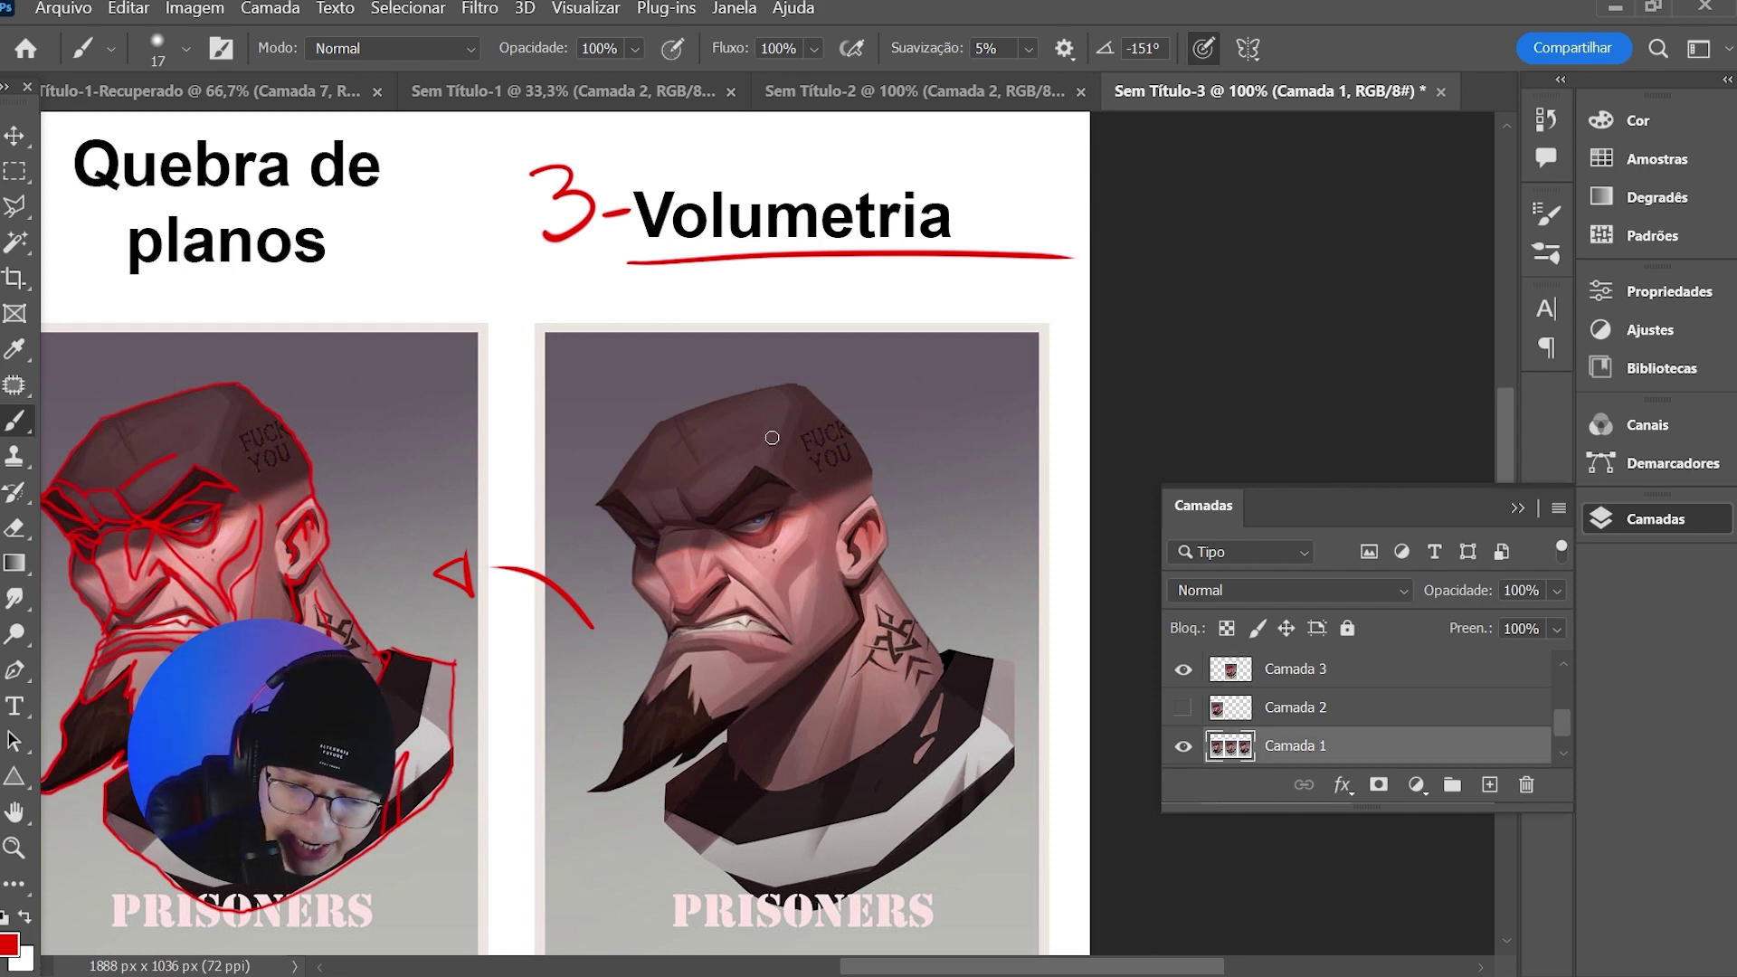
pyautogui.moveTo(800, 403)
pyautogui.mouseDown()
pyautogui.moveTo(770, 474)
pyautogui.moveTo(824, 520)
pyautogui.moveTo(817, 502)
pyautogui.moveTo(815, 570)
pyautogui.moveTo(811, 507)
pyautogui.moveTo(818, 548)
pyautogui.moveTo(814, 520)
pyautogui.moveTo(778, 569)
pyautogui.moveTo(786, 585)
pyautogui.moveTo(810, 560)
pyautogui.moveTo(785, 585)
pyautogui.mouseUp()
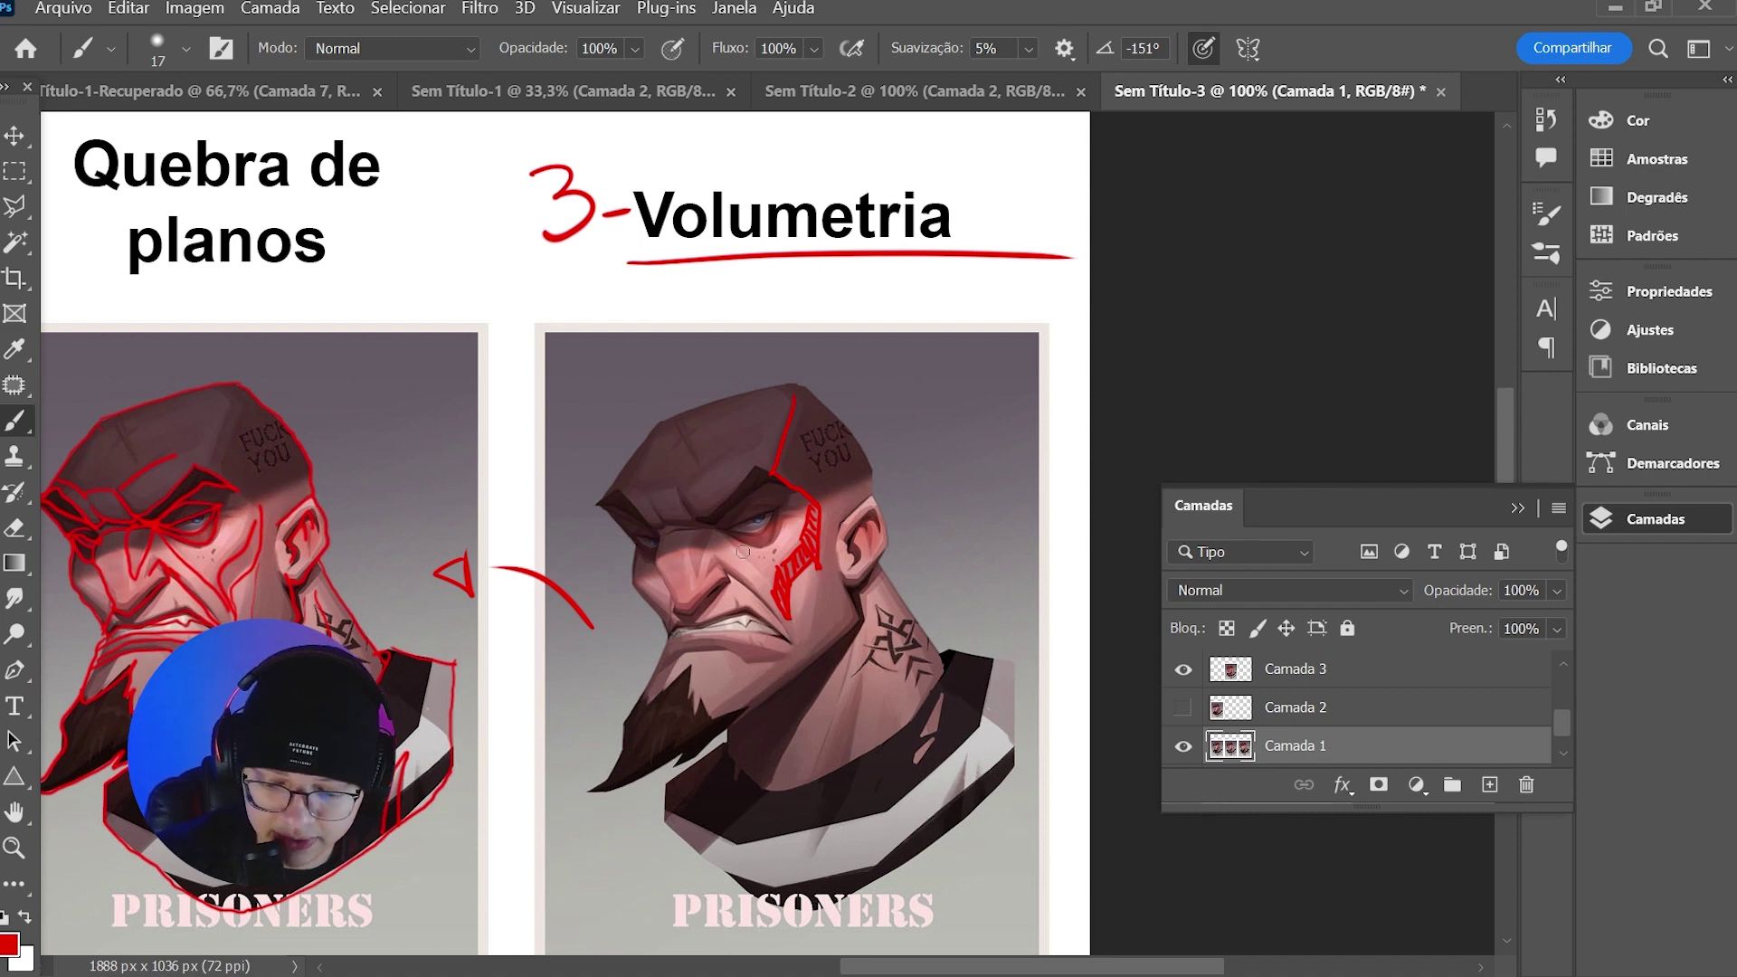
pyautogui.moveTo(723, 536); pyautogui.dragTo(778, 603)
pyautogui.moveTo(717, 532)
pyautogui.mouseDown()
pyautogui.moveTo(724, 576)
pyautogui.moveTo(717, 555)
pyautogui.moveTo(775, 605)
pyautogui.mouseUp()
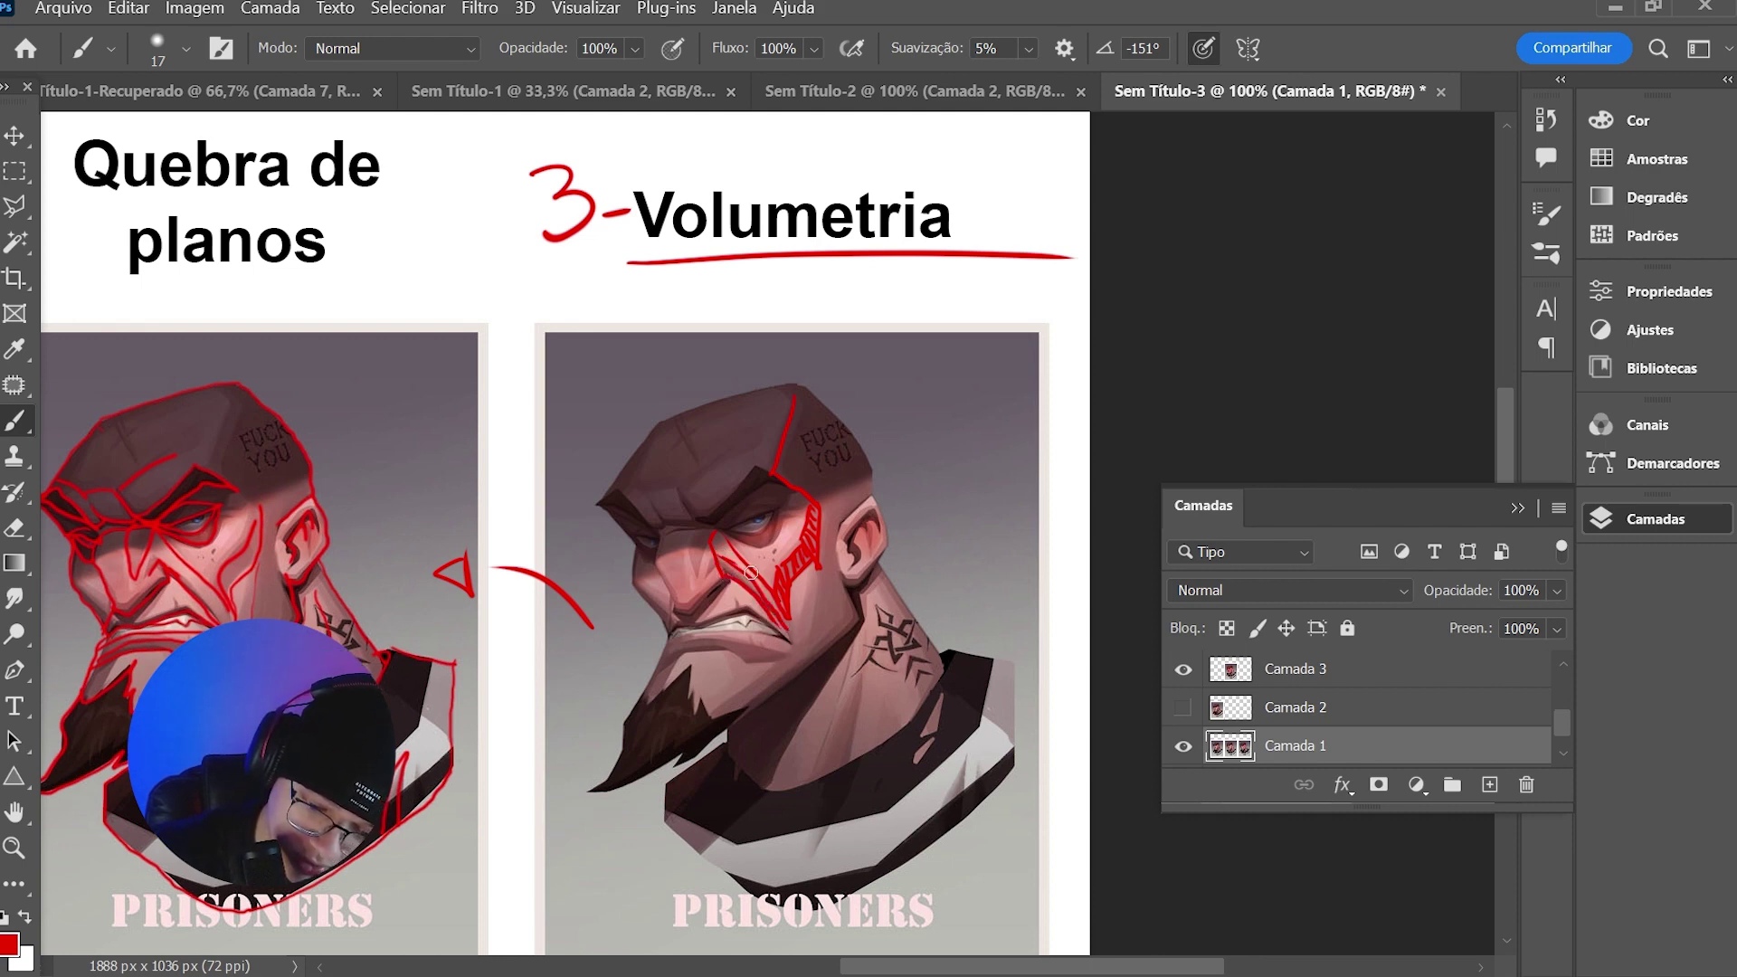
pyautogui.moveTo(724, 565)
pyautogui.mouseDown()
pyautogui.moveTo(760, 604)
pyautogui.moveTo(722, 543)
pyautogui.moveTo(747, 565)
pyautogui.mouseUp()
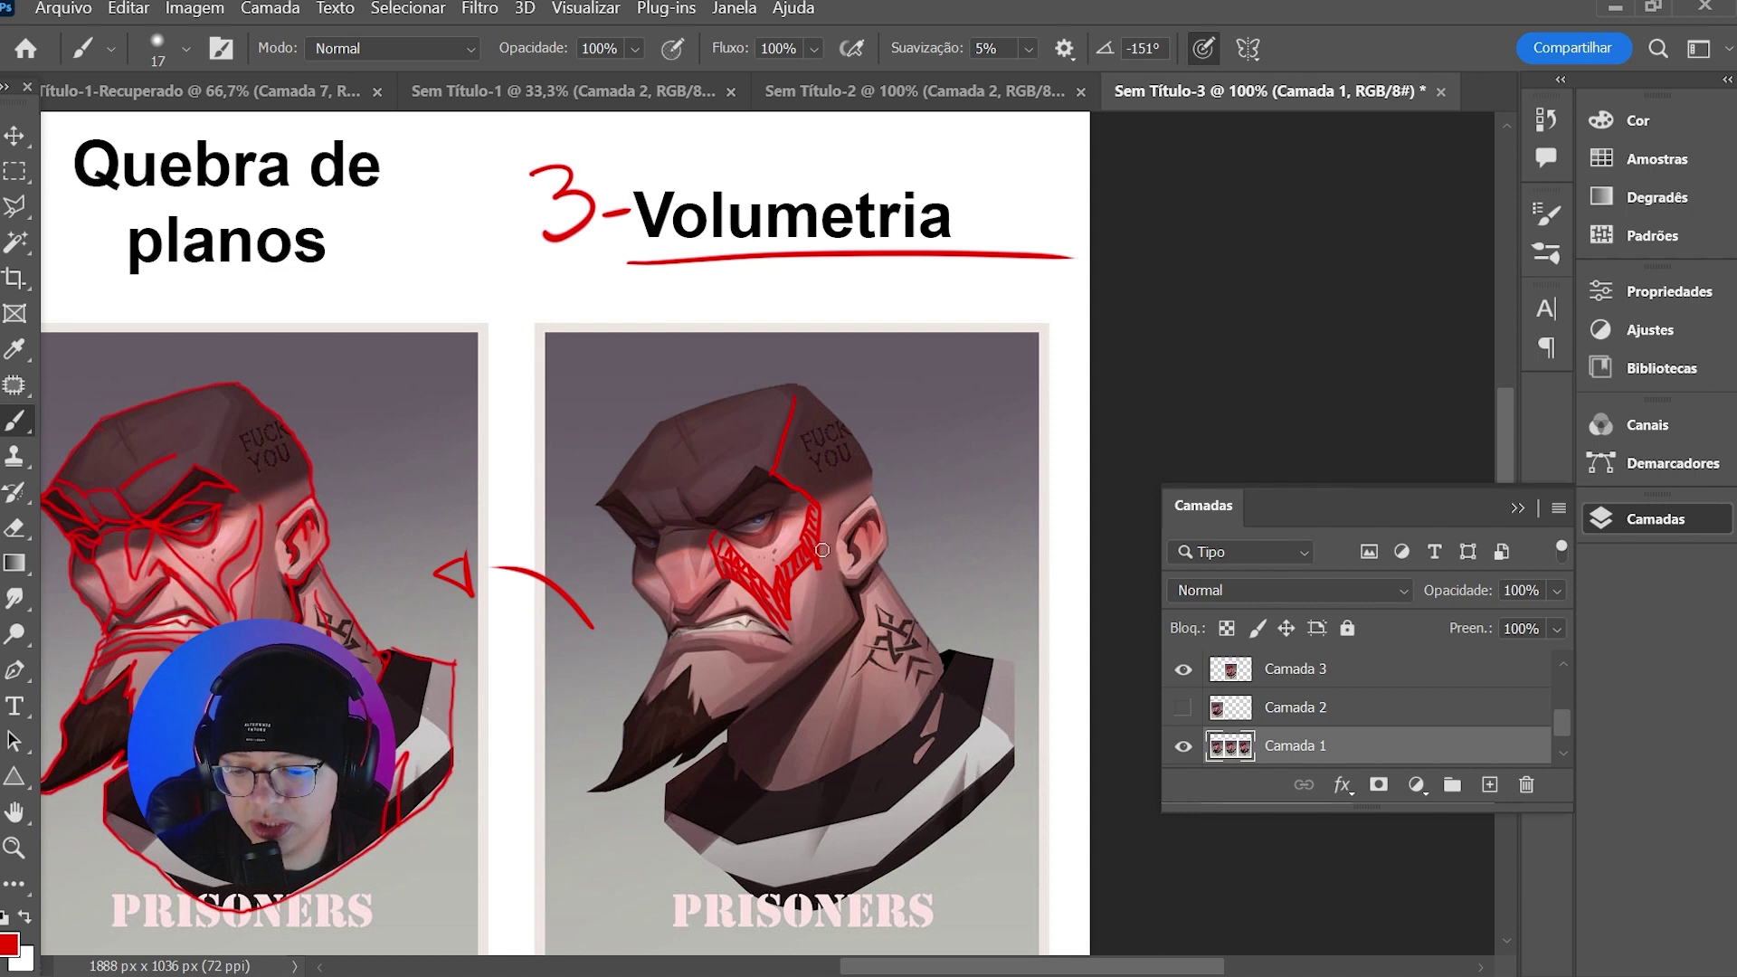
# - Outline and hatch the right portrait's neck in red from ear to collar
pyautogui.moveTo(865, 626); pyautogui.dragTo(849, 783)
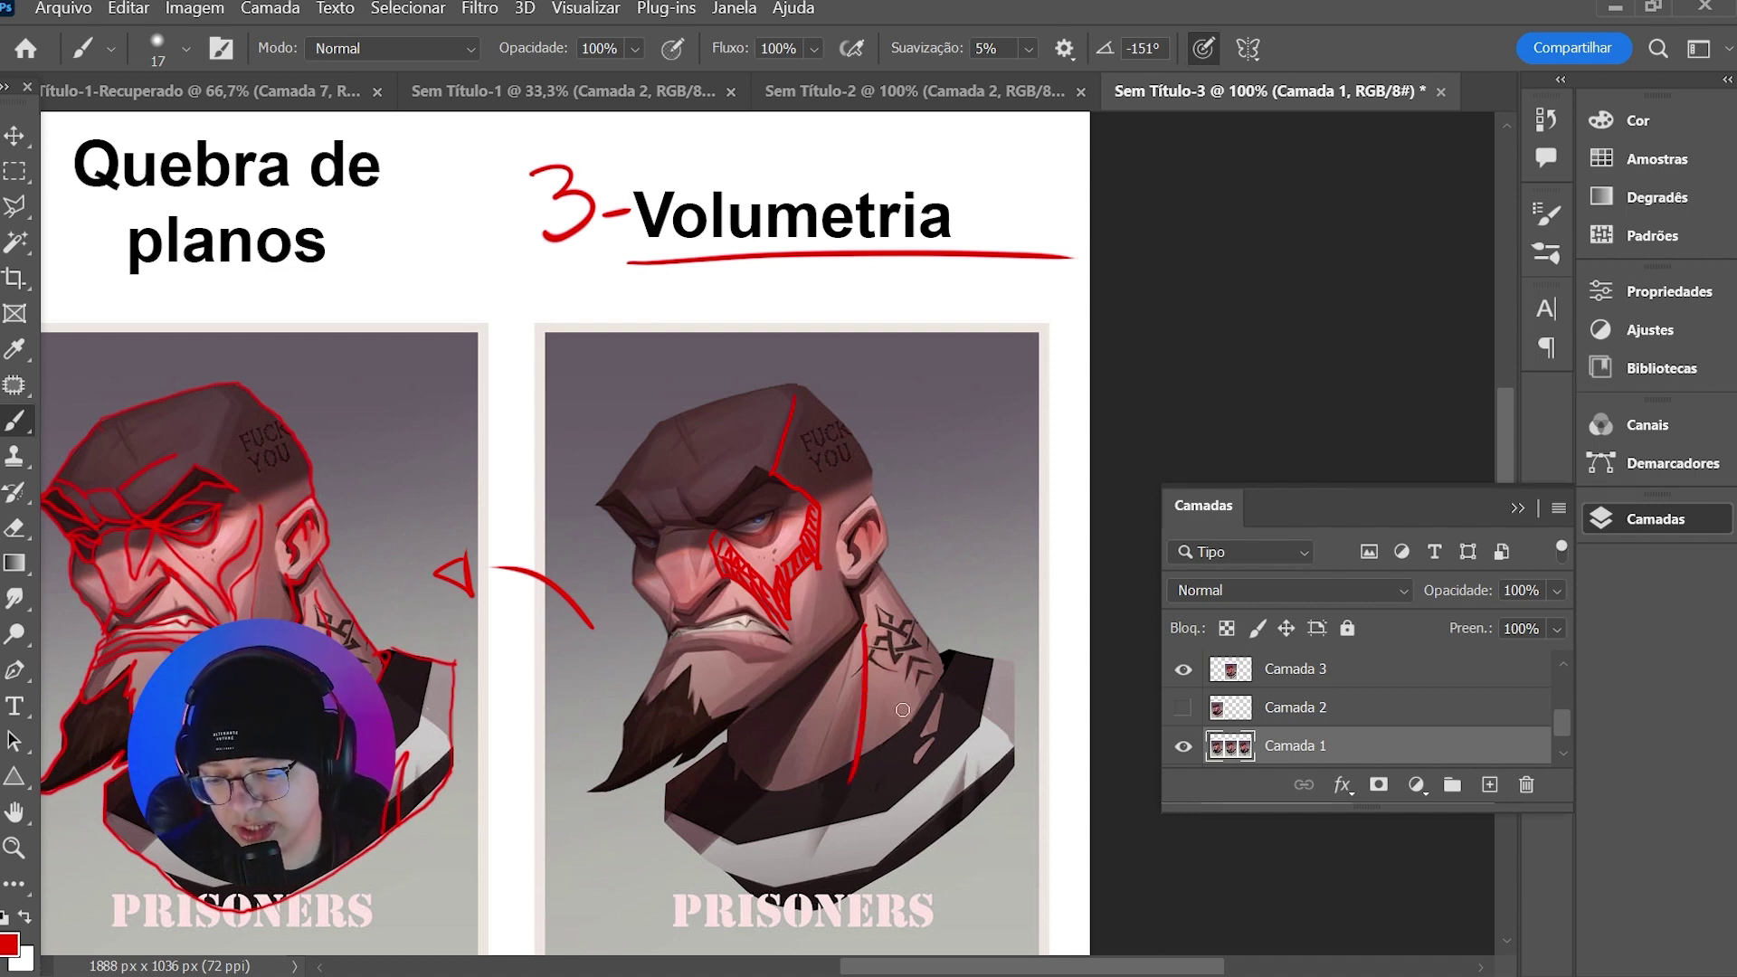
pyautogui.moveTo(879, 580); pyautogui.dragTo(941, 693)
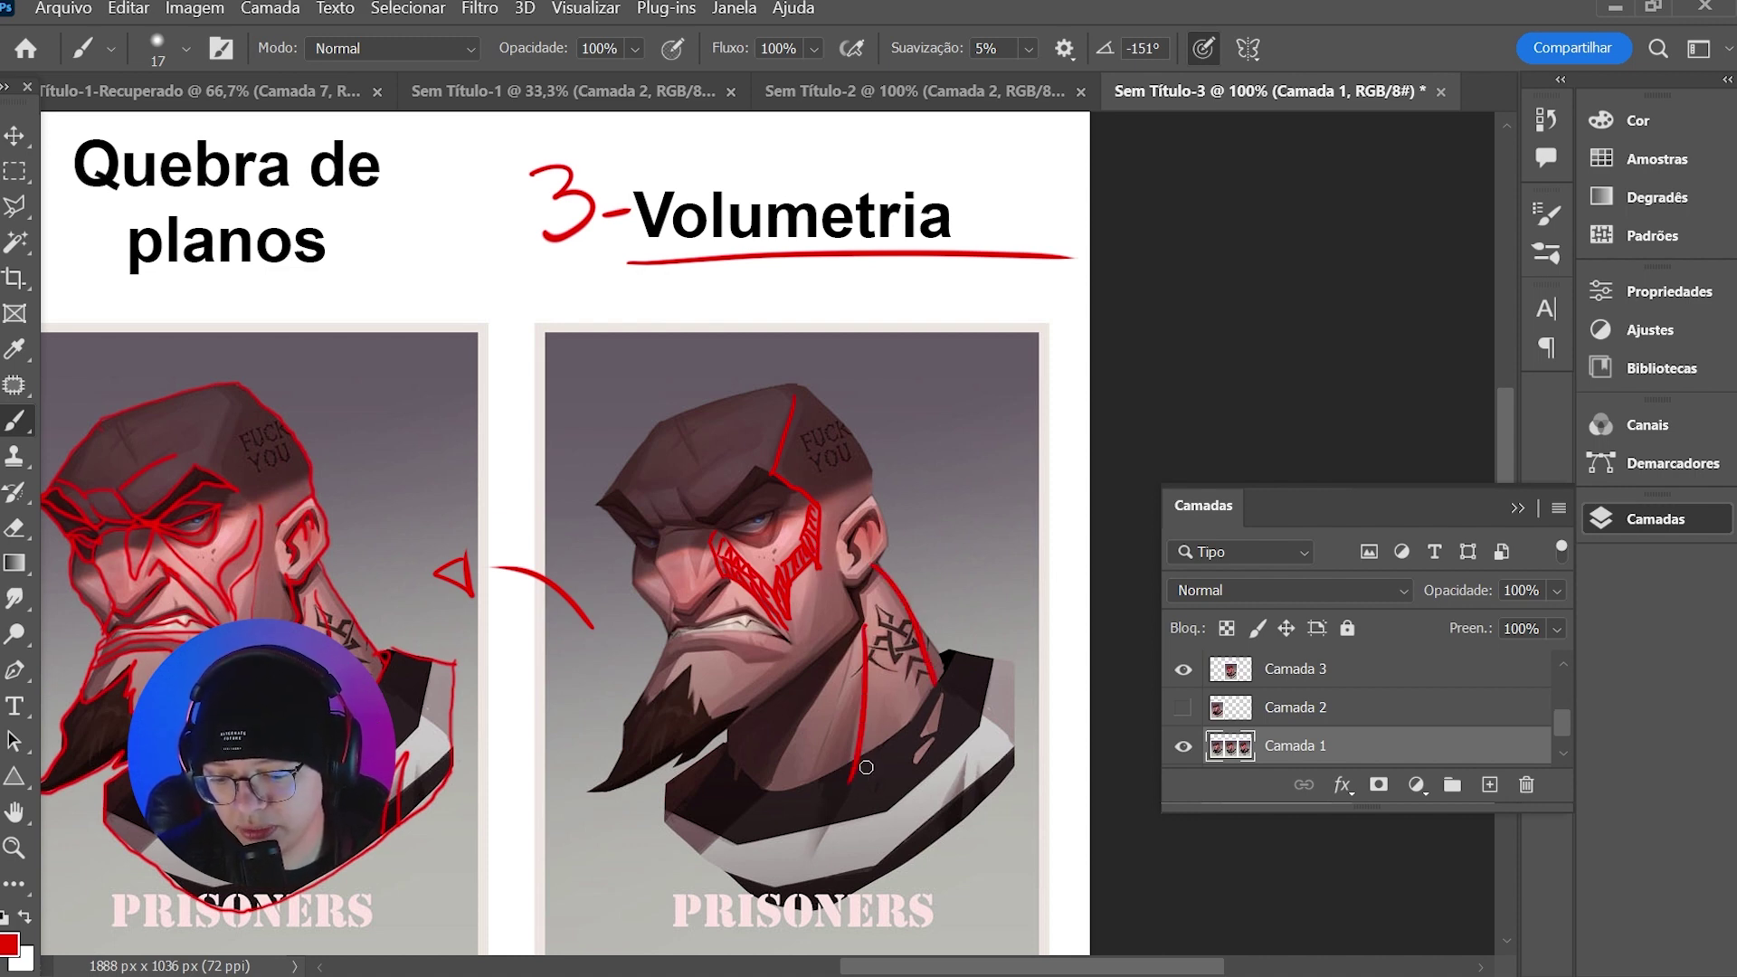
pyautogui.moveTo(855, 775)
pyautogui.mouseDown()
pyautogui.moveTo(919, 713)
pyautogui.moveTo(941, 646)
pyautogui.moveTo(865, 606)
pyautogui.moveTo(897, 586)
pyautogui.moveTo(862, 629)
pyautogui.moveTo(911, 604)
pyautogui.moveTo(865, 669)
pyautogui.moveTo(924, 630)
pyautogui.moveTo(870, 689)
pyautogui.moveTo(920, 670)
pyautogui.moveTo(883, 704)
pyautogui.moveTo(932, 665)
pyautogui.moveTo(871, 715)
pyautogui.moveTo(914, 701)
pyautogui.moveTo(869, 741)
pyautogui.moveTo(930, 662)
pyautogui.moveTo(874, 646)
pyautogui.moveTo(890, 591)
pyautogui.moveTo(814, 780)
pyautogui.mouseUp()
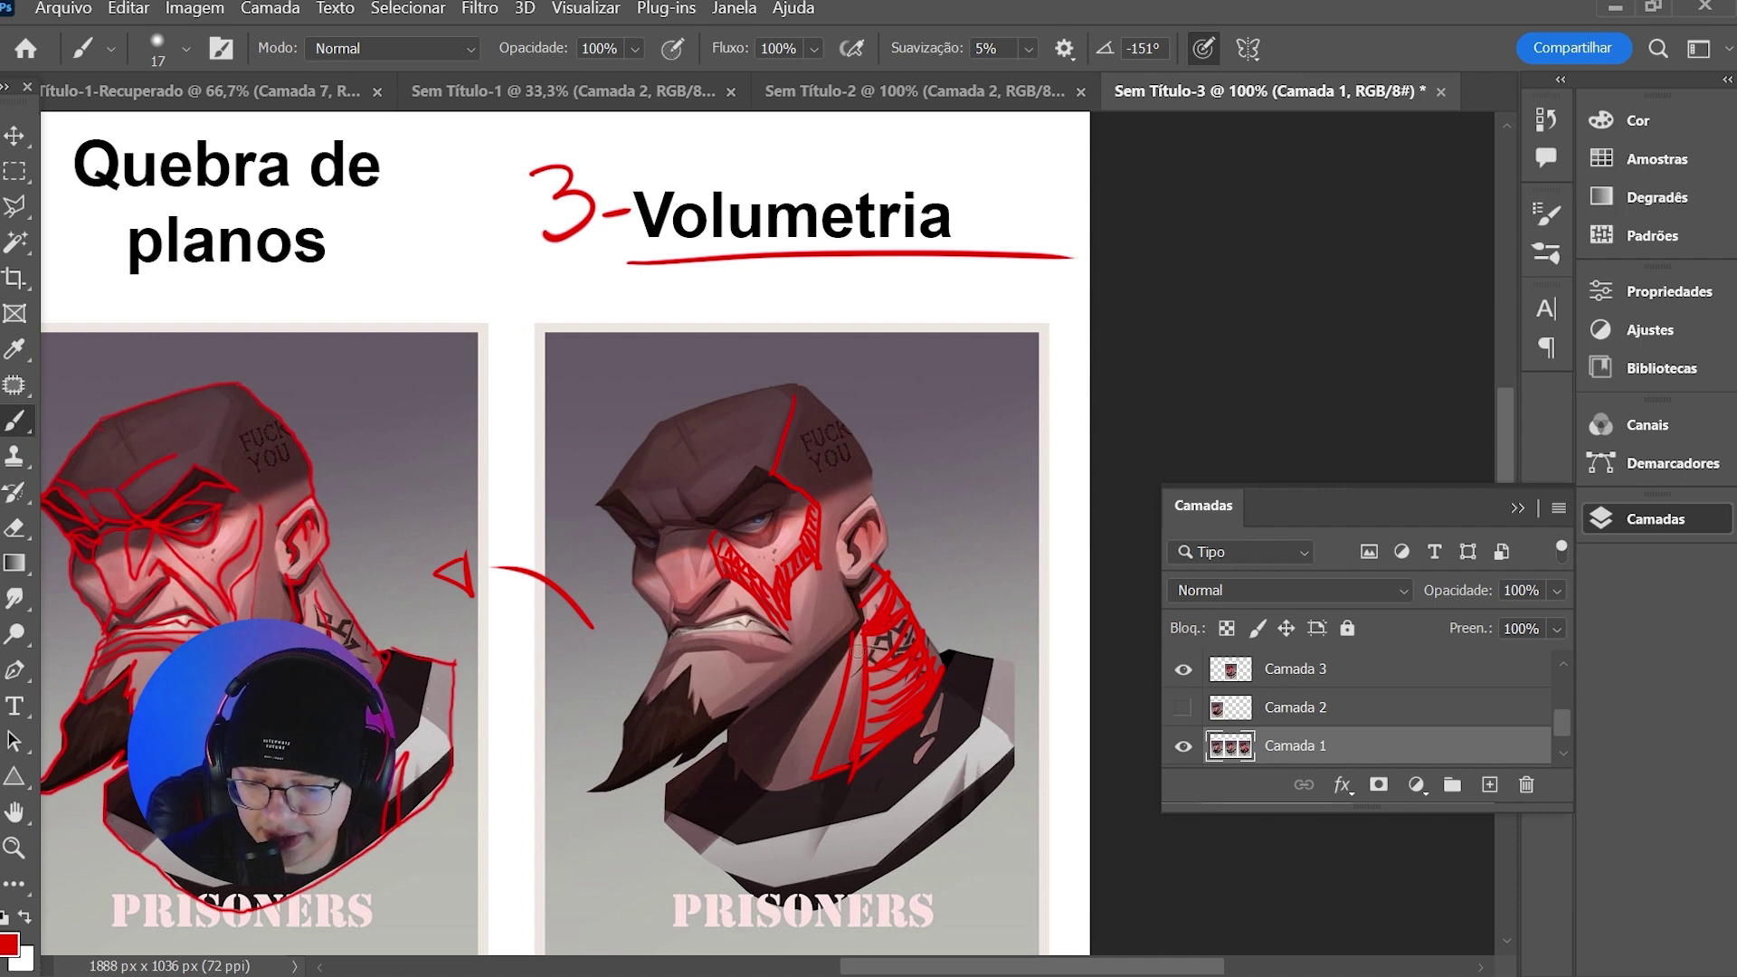
pyautogui.moveTo(857, 694)
pyautogui.mouseDown()
pyautogui.moveTo(840, 725)
pyautogui.moveTo(857, 722)
pyautogui.moveTo(837, 769)
pyautogui.mouseUp()
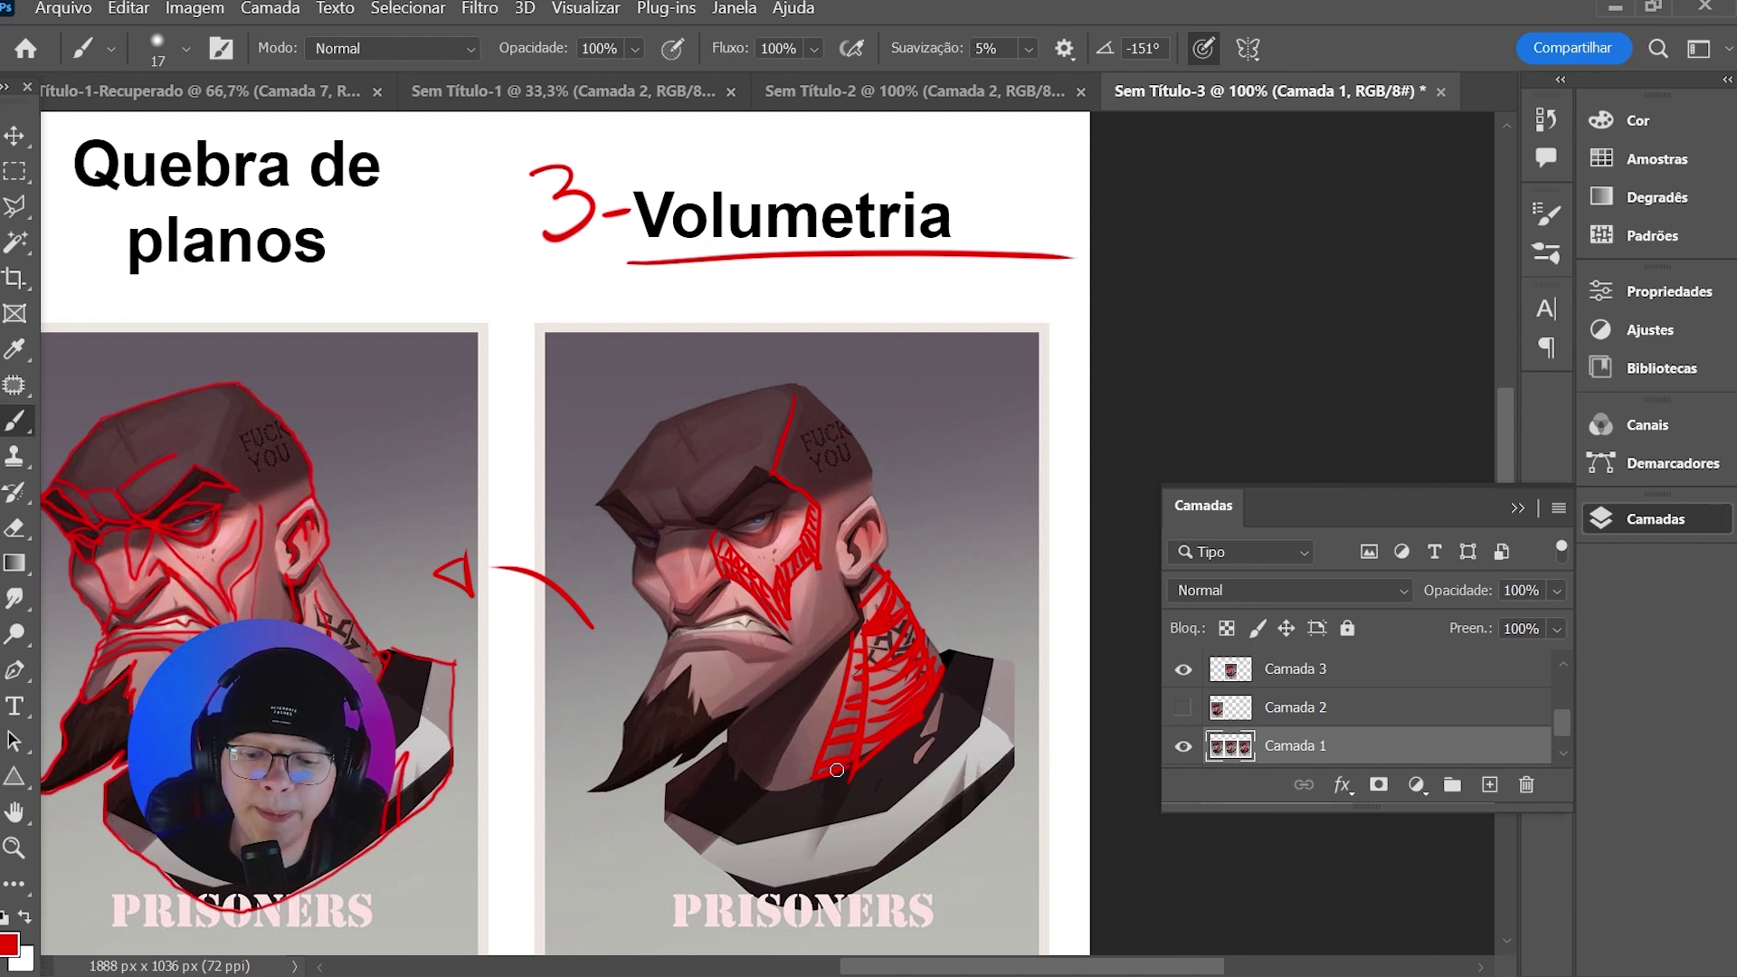
pyautogui.hscroll(-10, 836, 769)
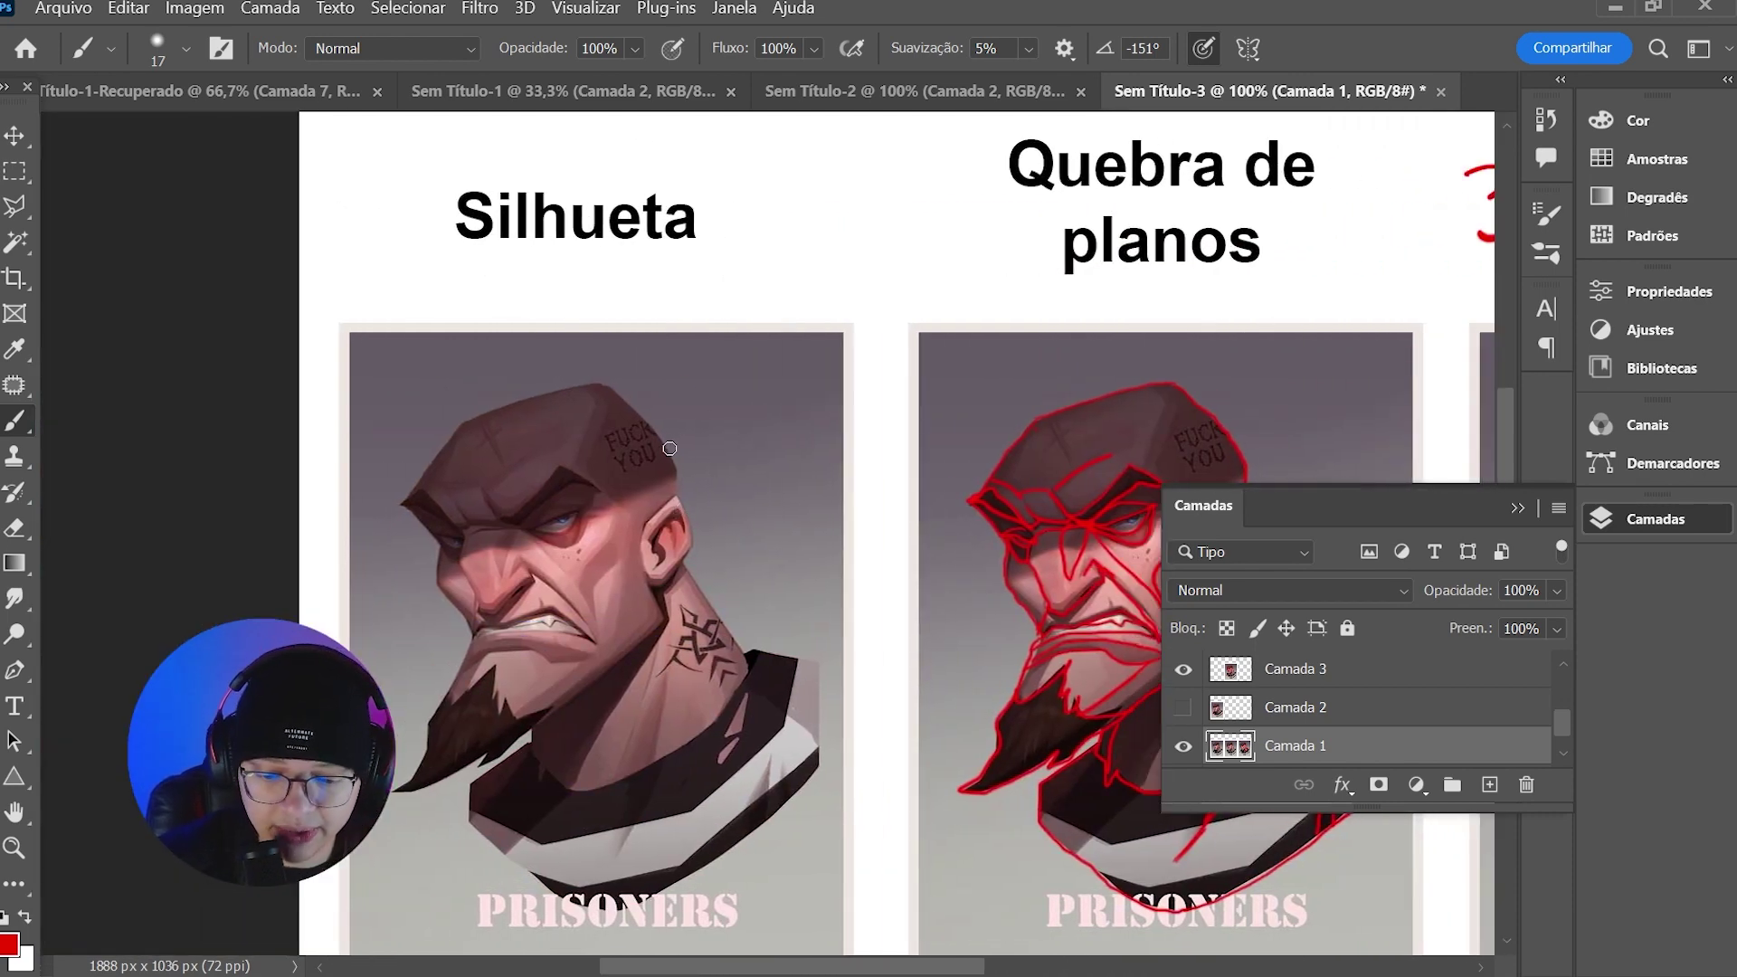
# - Mark the head behind the ear, then scroll right to reveal the 3-Volumetria panel
pyautogui.moveTo(667, 440)
pyautogui.mouseDown()
pyautogui.moveTo(674, 510)
pyautogui.moveTo(726, 580)
pyautogui.mouseUp()
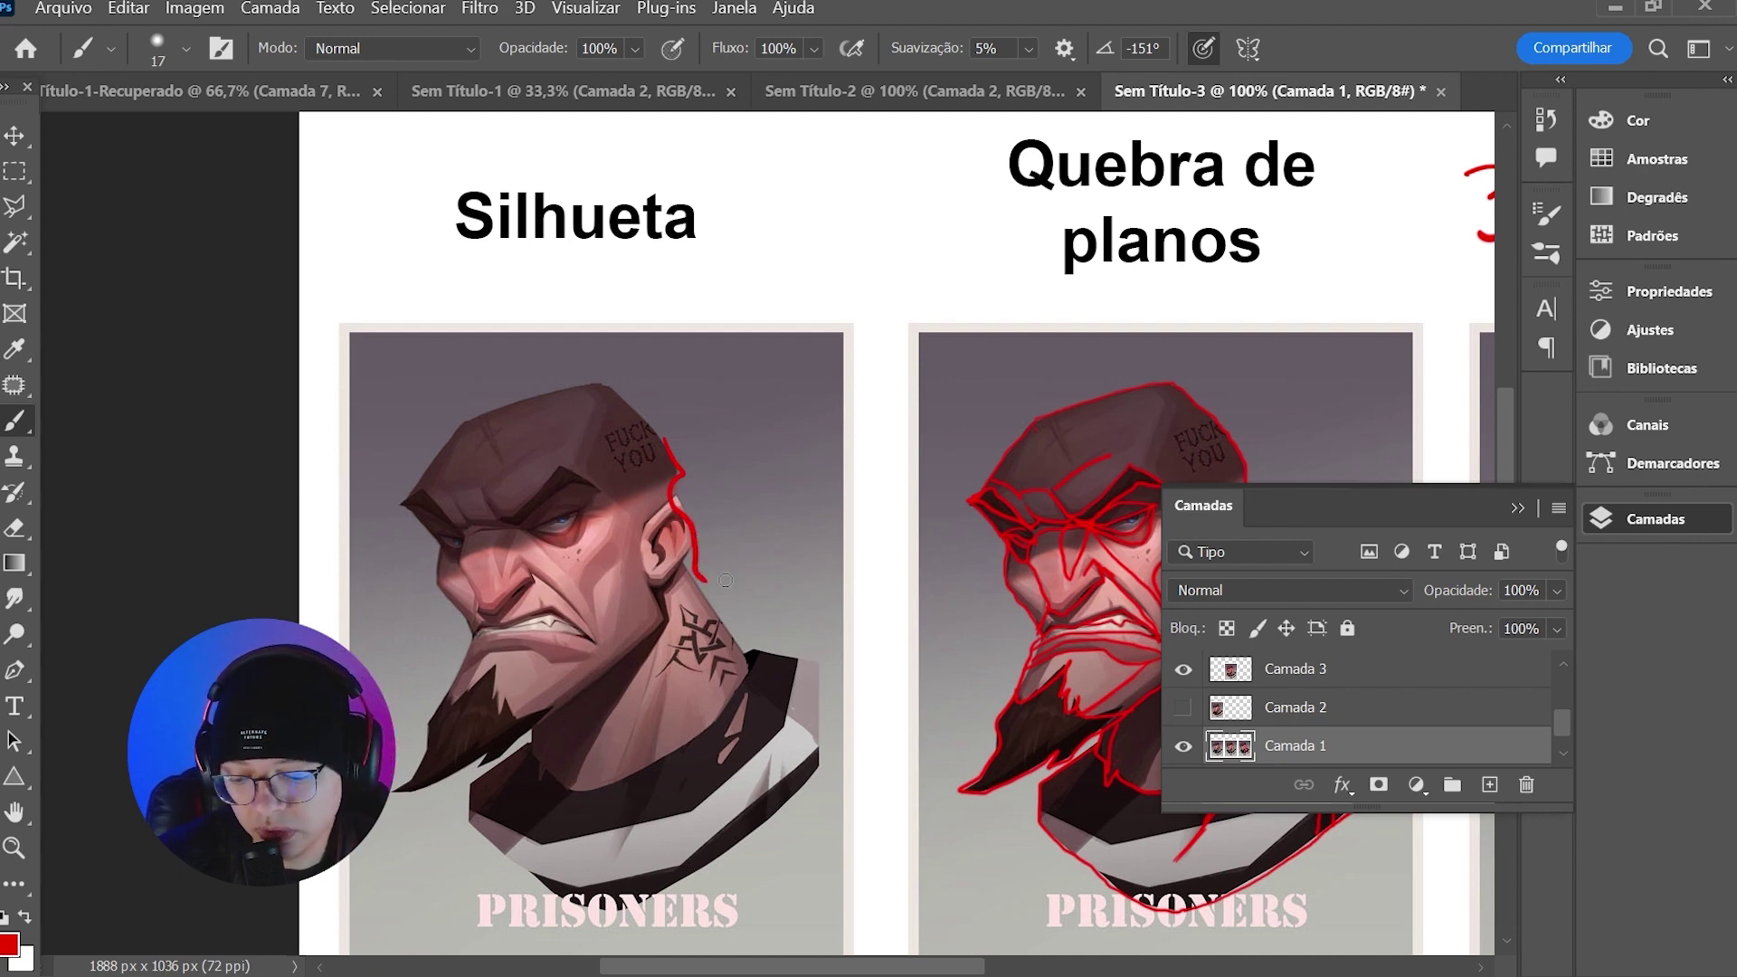
pyautogui.hscroll(5, 726, 580)
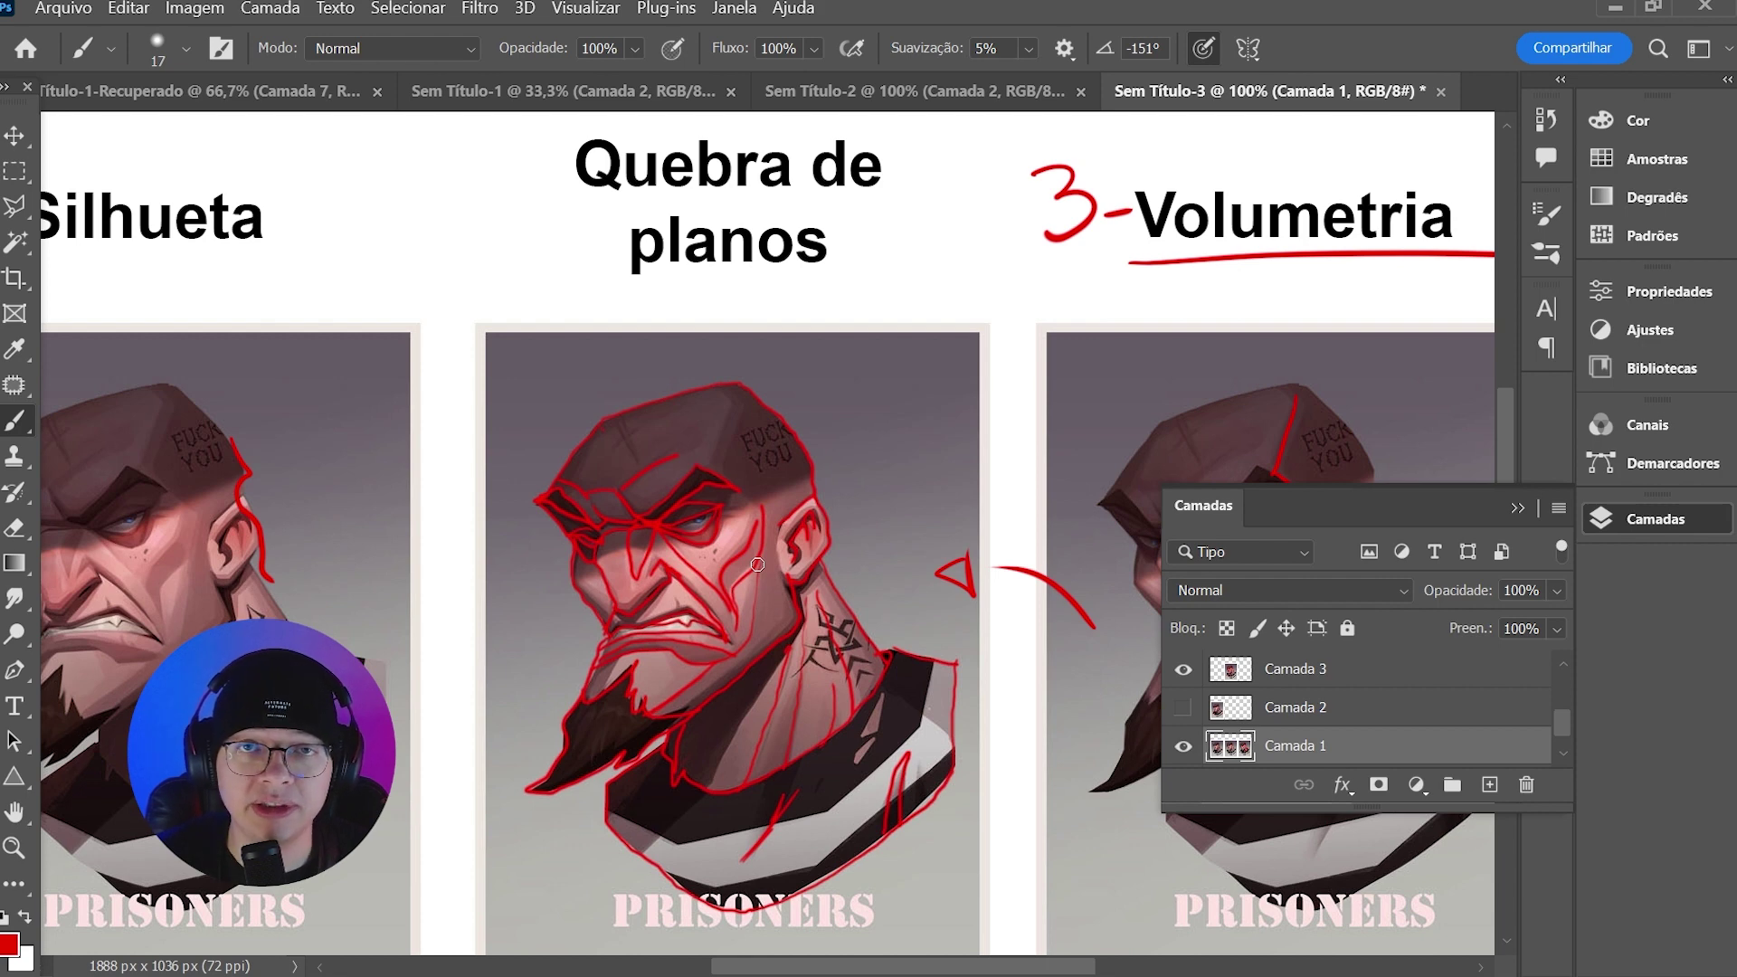
pyautogui.moveTo(890, 970); pyautogui.dragTo(1040, 968)
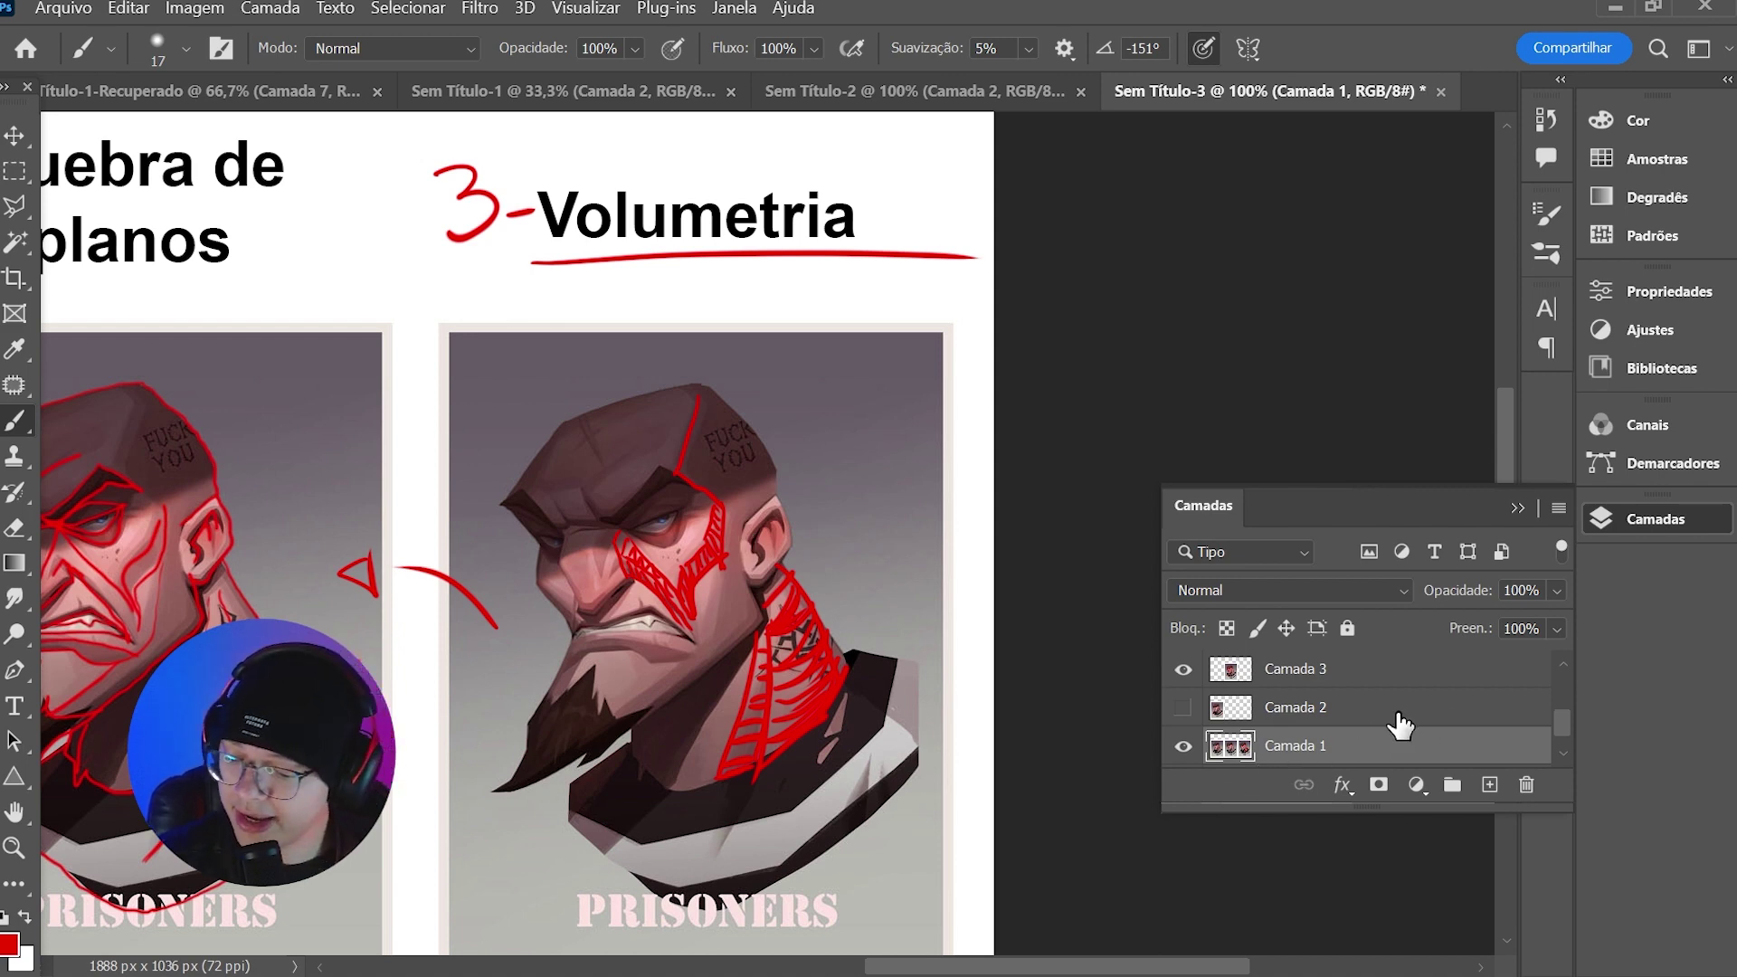
# - Scroll through the Layers list toward Camada 7 and shift the canvas view left
pyautogui.moveTo(1556, 720)
pyautogui.mouseDown()
pyautogui.moveTo(1561, 704)
pyautogui.moveTo(1567, 734)
pyautogui.moveTo(1572, 701)
pyautogui.mouseUp()
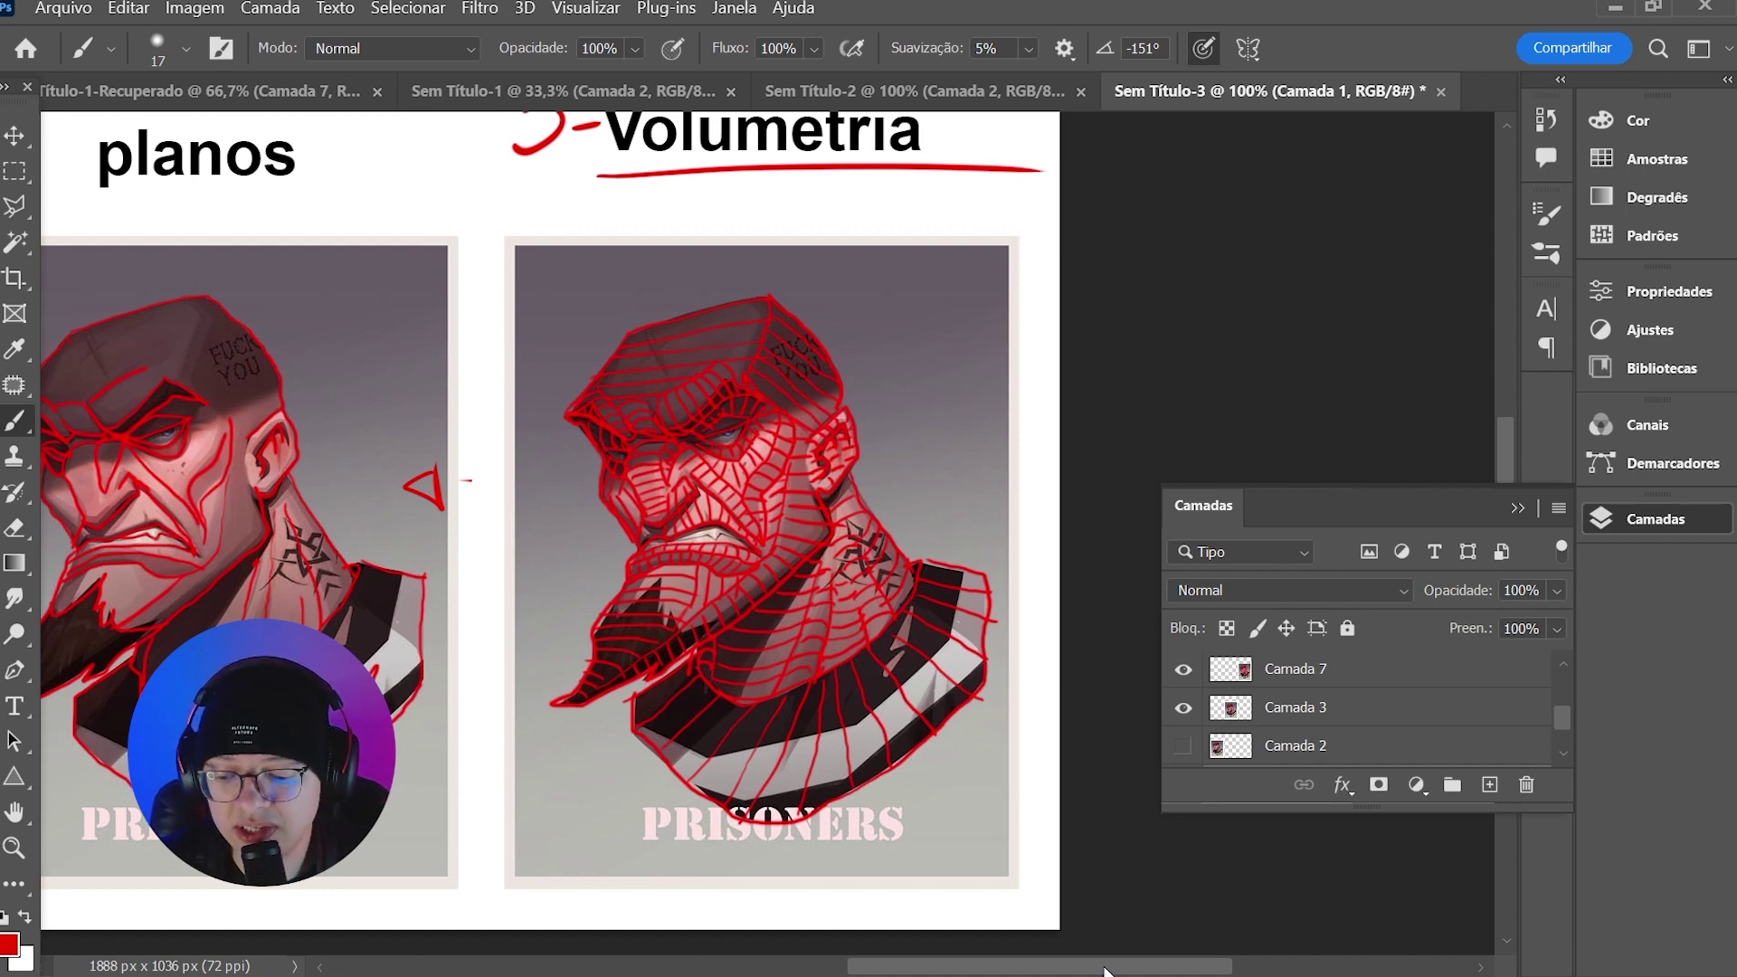
pyautogui.hscroll(-5, 1109, 950)
# - Zoom out to 66.7%, collapse the Layers panel, and switch to the Sem Título-2 document
pyautogui.press('z')
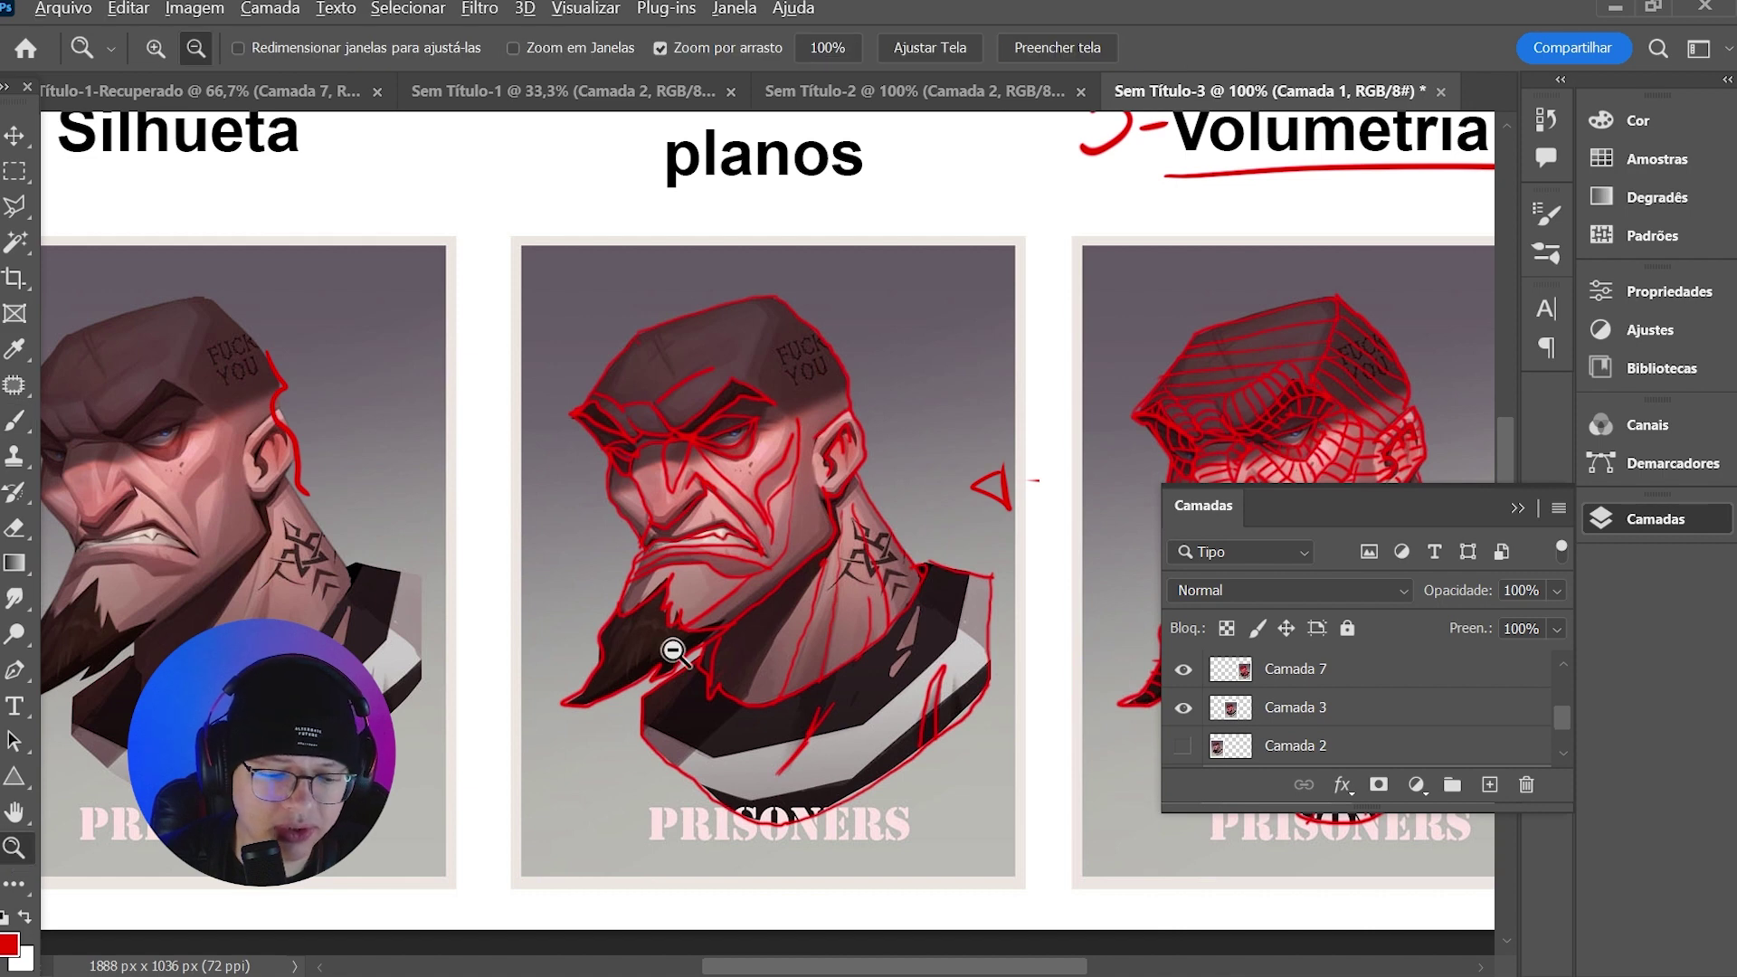
pyautogui.hotkey('ctrl', '-')
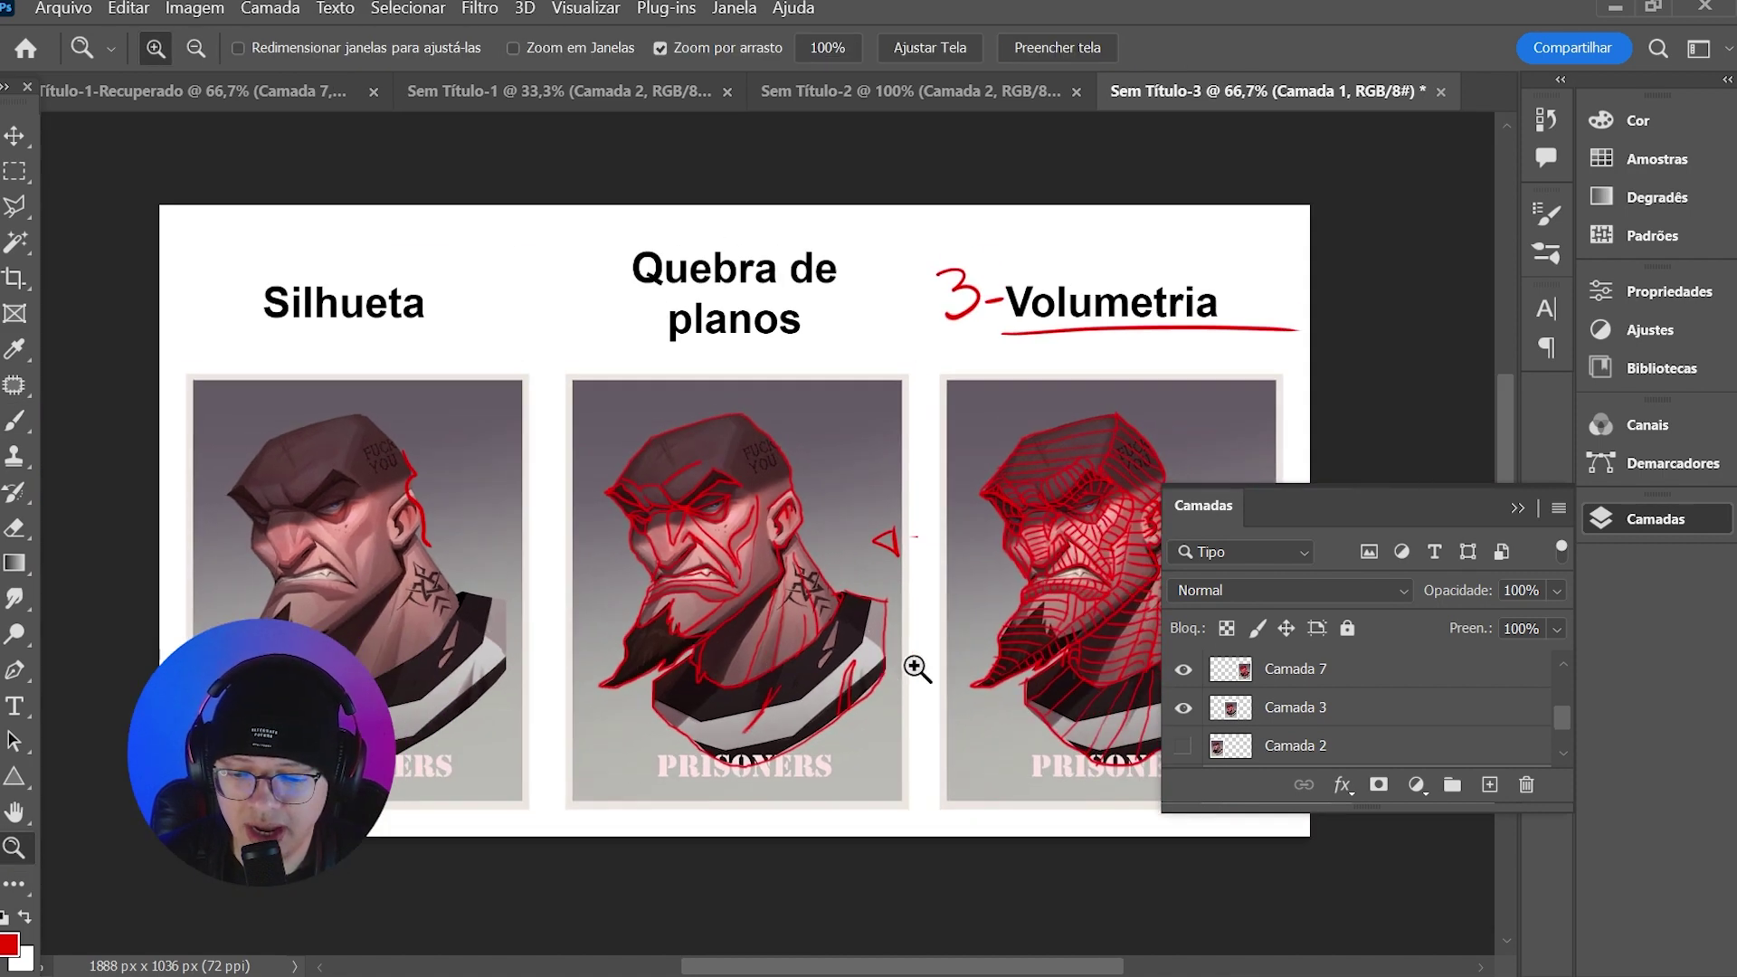
pyautogui.click(1516, 508)
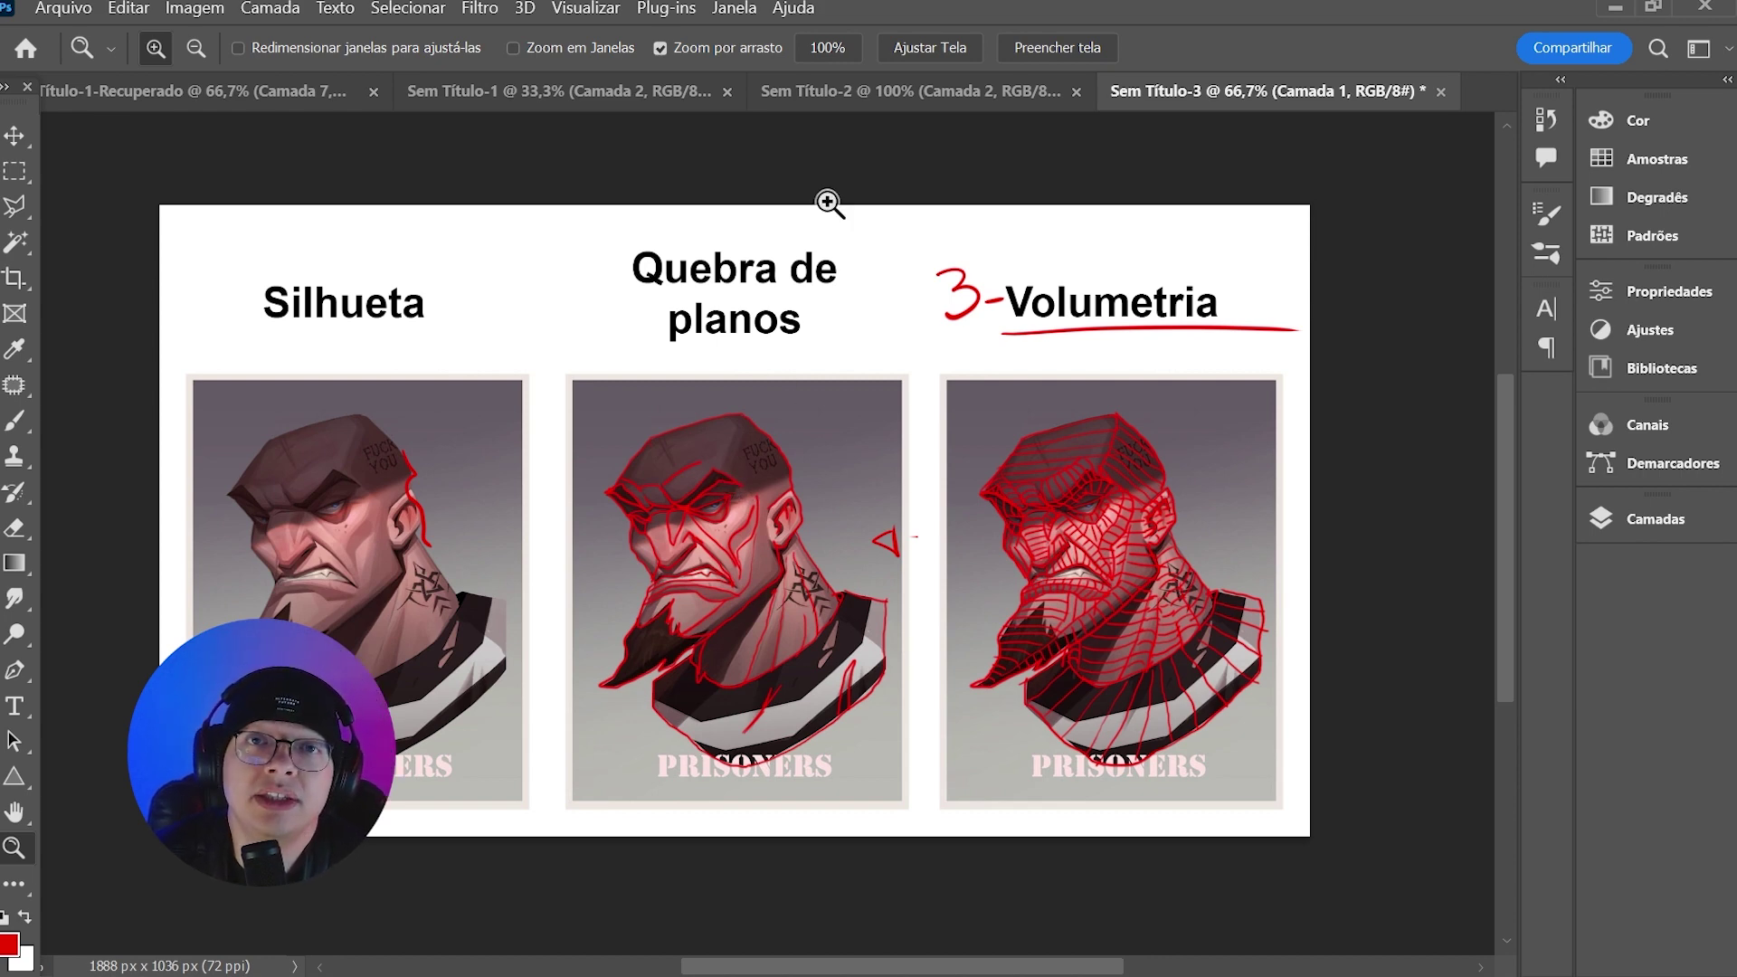
pyautogui.click(896, 98)
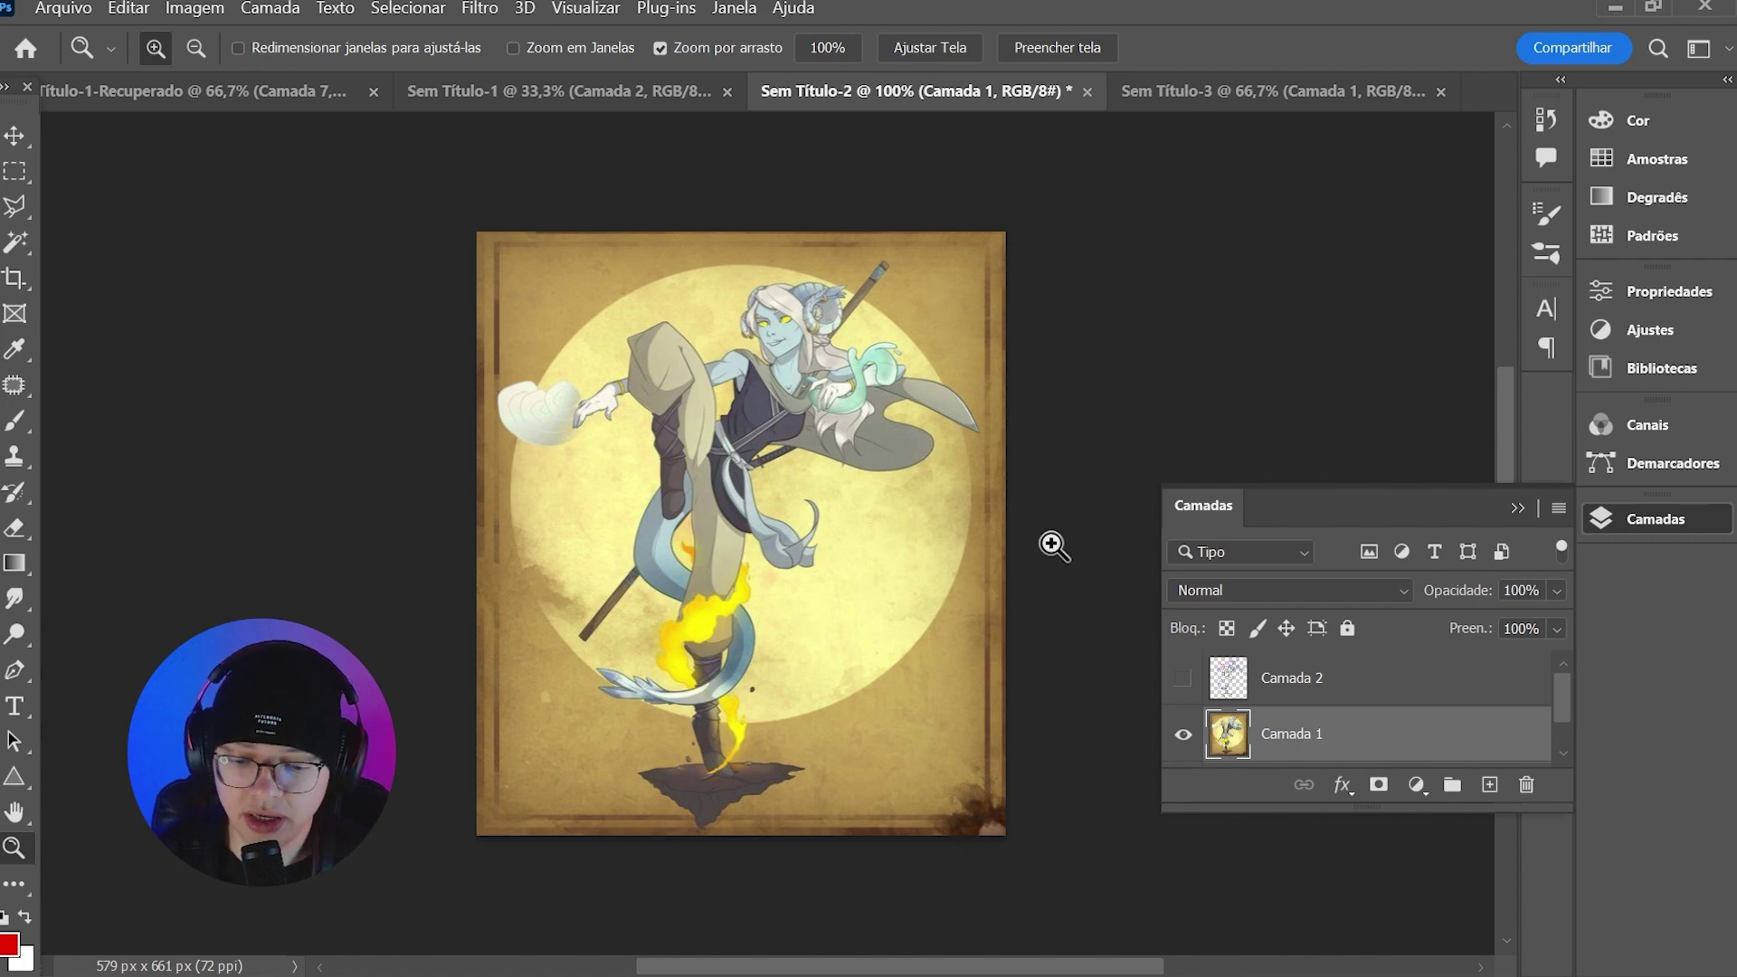
pyautogui.press('b')
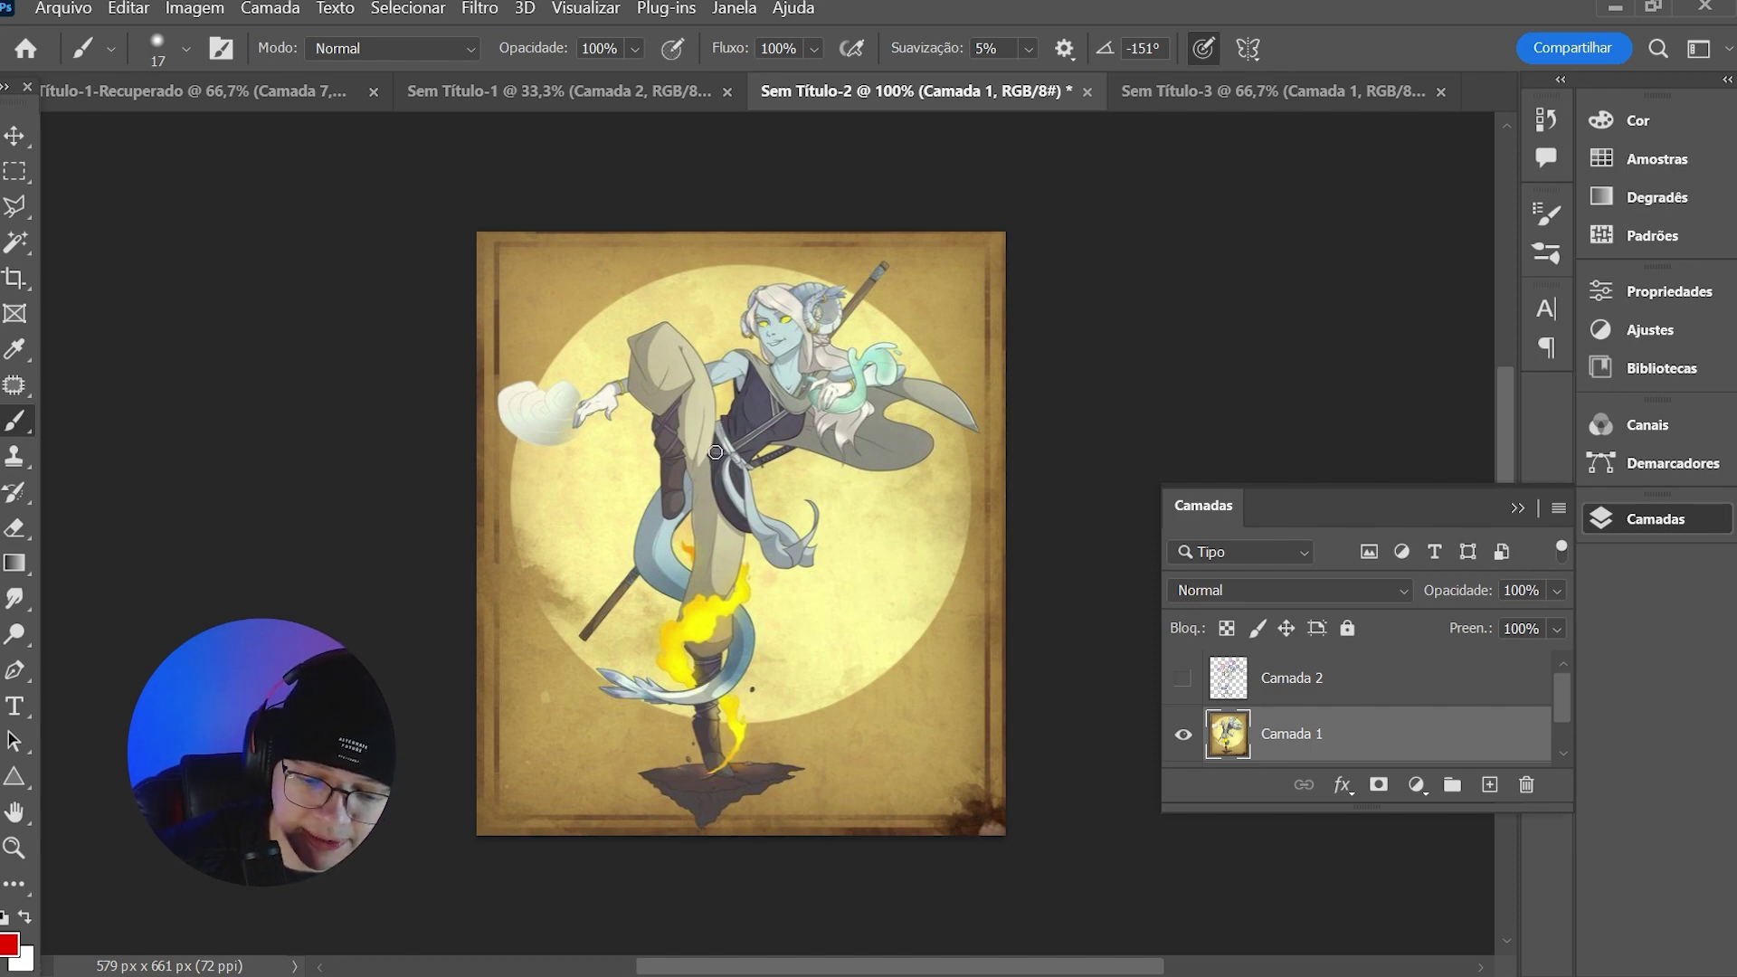
# - Outline the leg, a division across it and the raised knee in red, then reveal Camada 2
pyautogui.moveTo(721, 441)
pyautogui.mouseDown()
pyautogui.moveTo(694, 479)
pyautogui.moveTo(679, 626)
pyautogui.moveTo(701, 652)
pyautogui.moveTo(726, 647)
pyautogui.moveTo(746, 489)
pyautogui.moveTo(724, 443)
pyautogui.moveTo(692, 475)
pyautogui.moveTo(675, 401)
pyautogui.mouseUp()
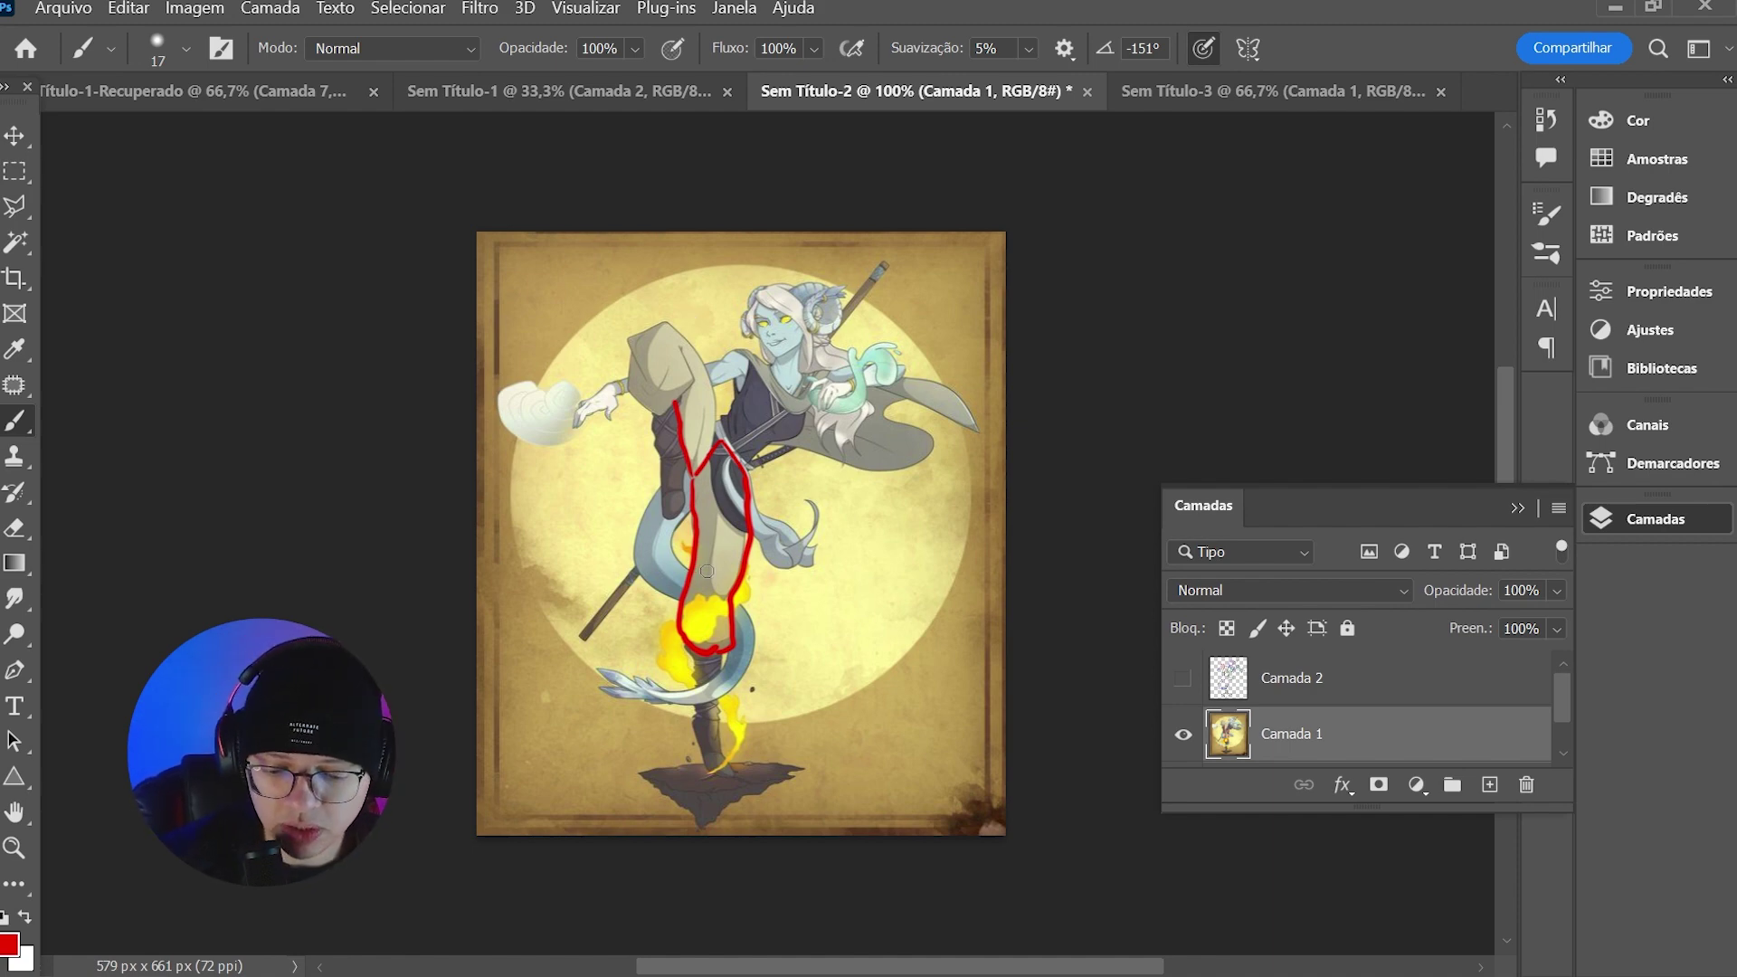
pyautogui.moveTo(690, 573); pyautogui.dragTo(740, 573)
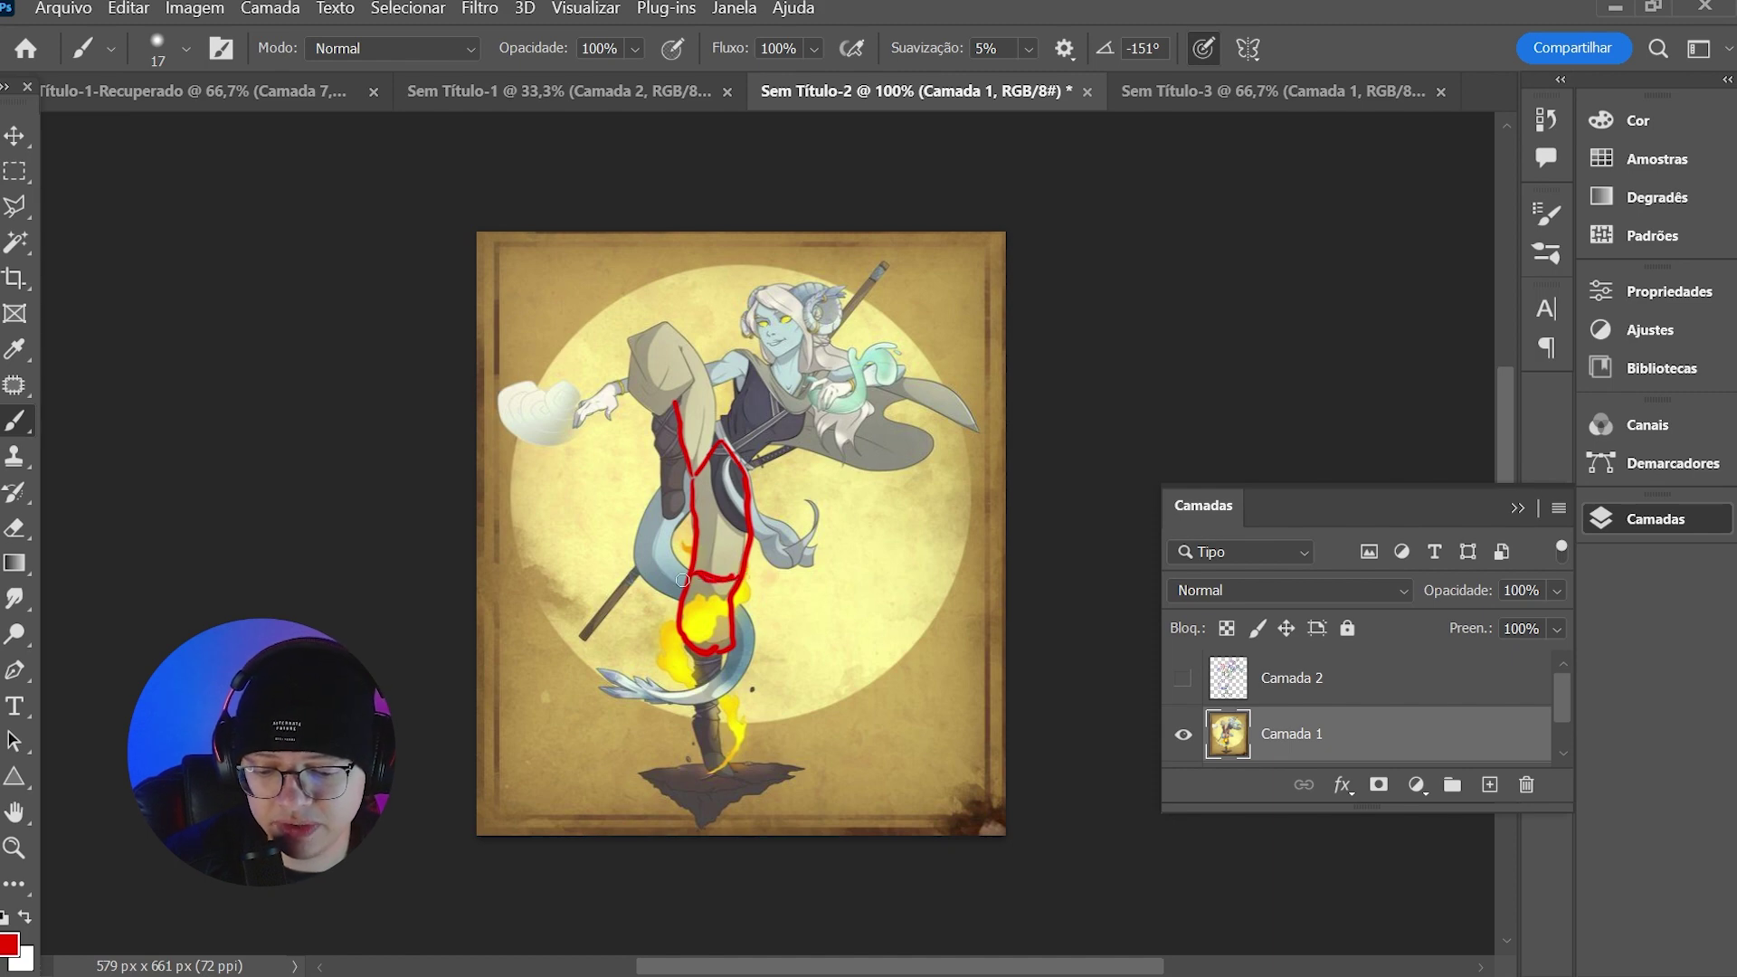
pyautogui.moveTo(631, 342)
pyautogui.mouseDown()
pyautogui.moveTo(672, 325)
pyautogui.moveTo(685, 381)
pyautogui.moveTo(669, 405)
pyautogui.moveTo(627, 383)
pyautogui.moveTo(642, 332)
pyautogui.moveTo(709, 385)
pyautogui.moveTo(709, 441)
pyautogui.mouseUp()
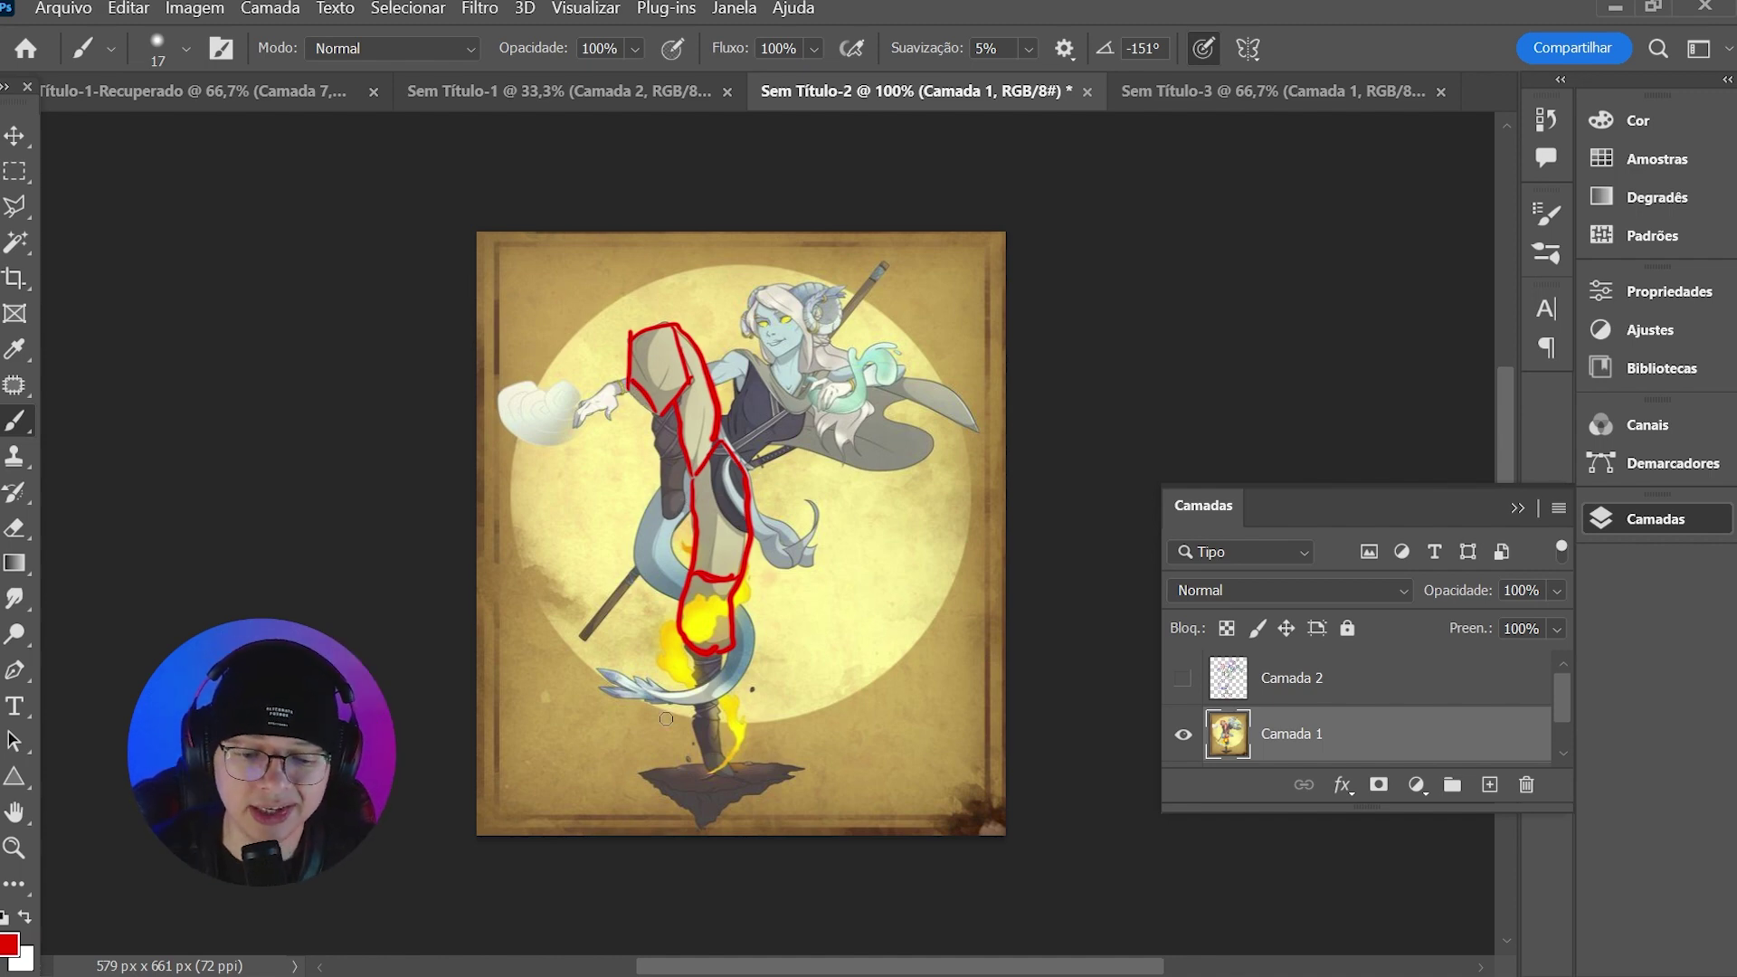
pyautogui.click(1183, 678)
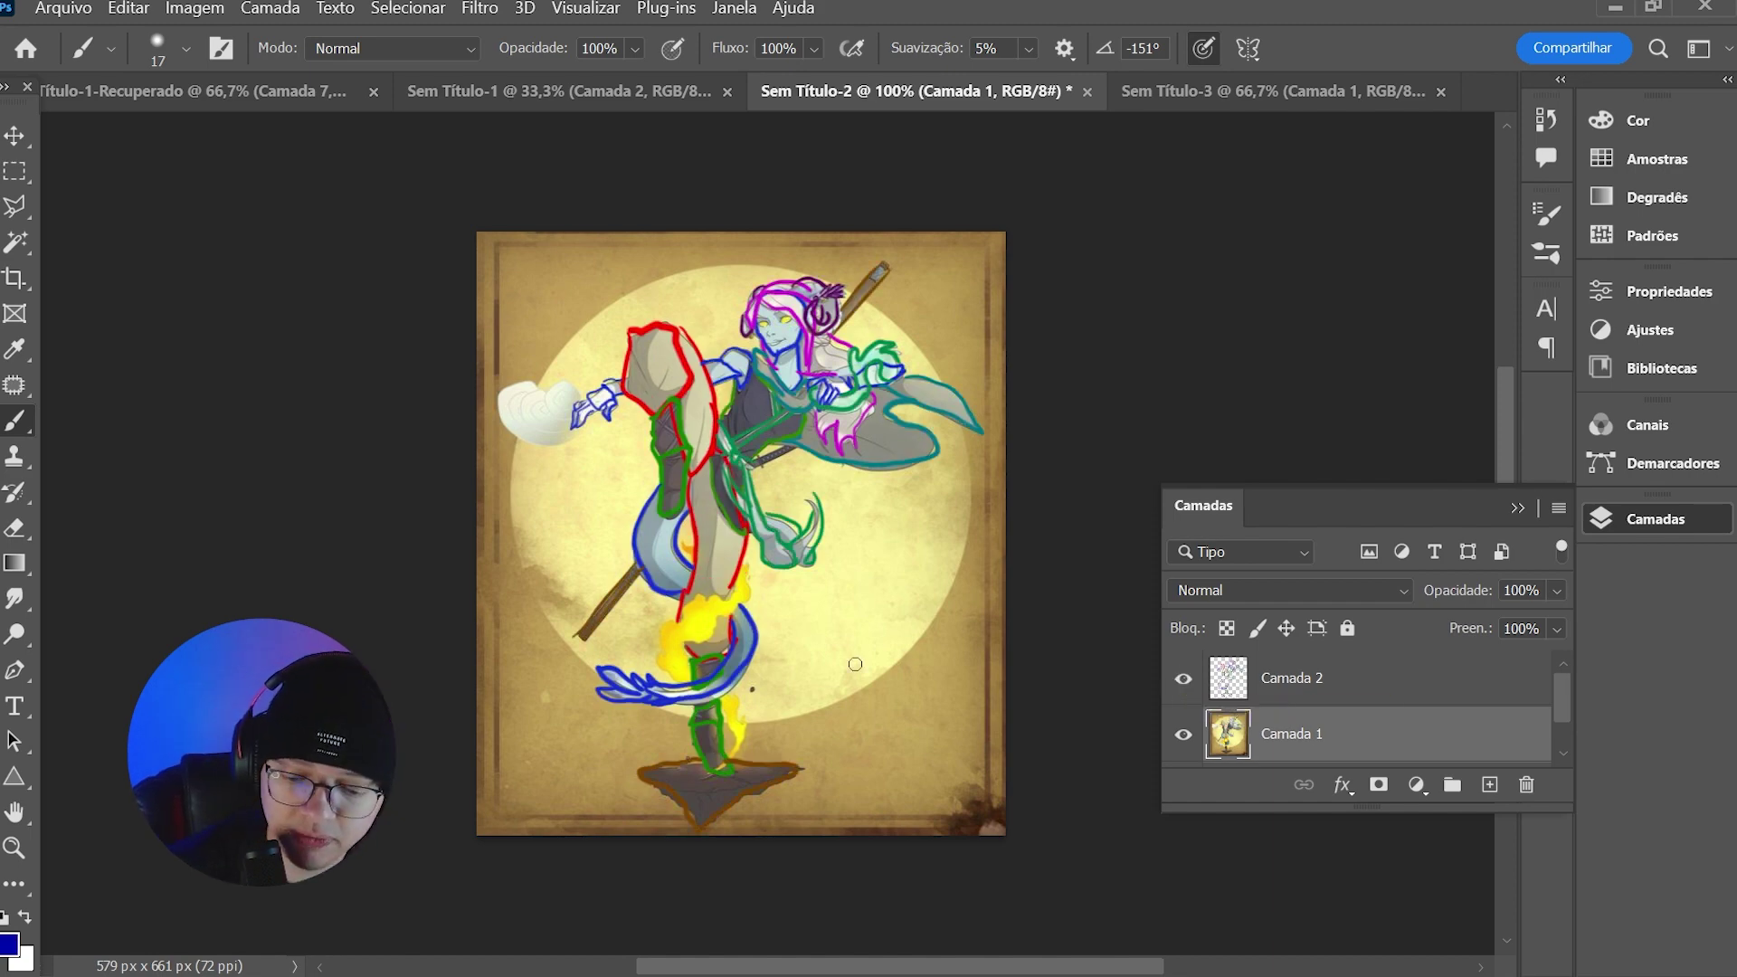
# - Draw blue arrows pointing at the flames, the rock base and the leg
pyautogui.moveTo(871, 655)
pyautogui.mouseDown()
pyautogui.moveTo(792, 650)
pyautogui.moveTo(810, 633)
pyautogui.mouseUp()
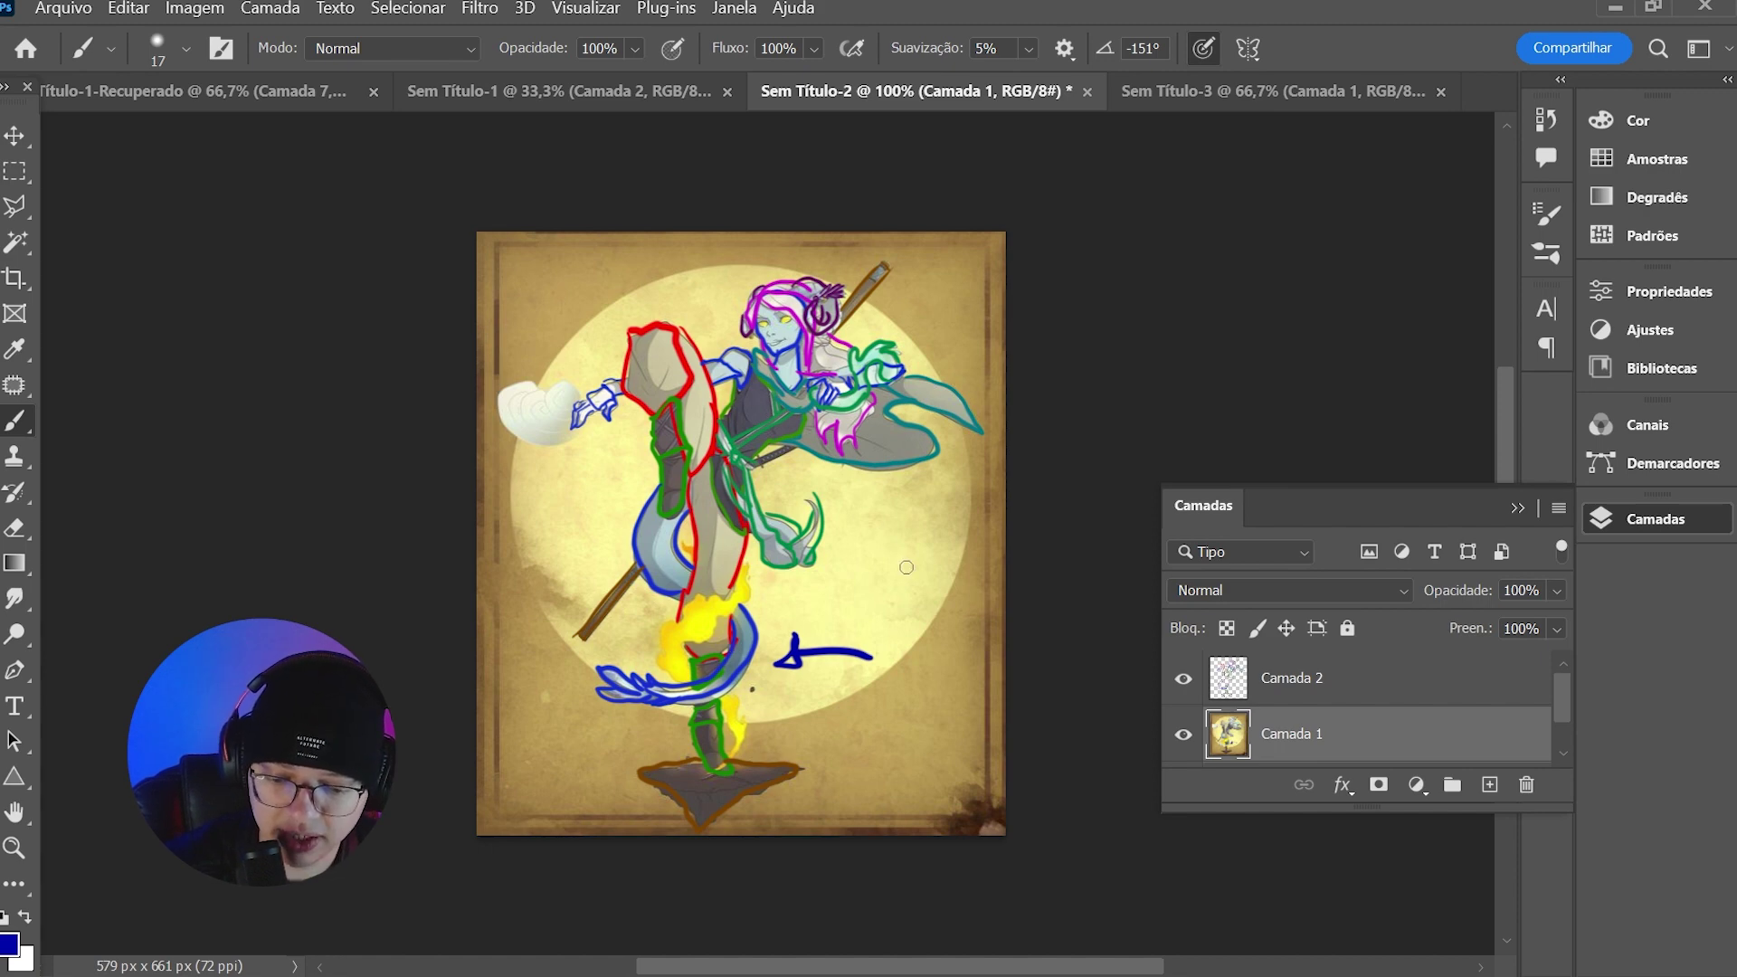
pyautogui.moveTo(876, 778); pyautogui.dragTo(825, 797)
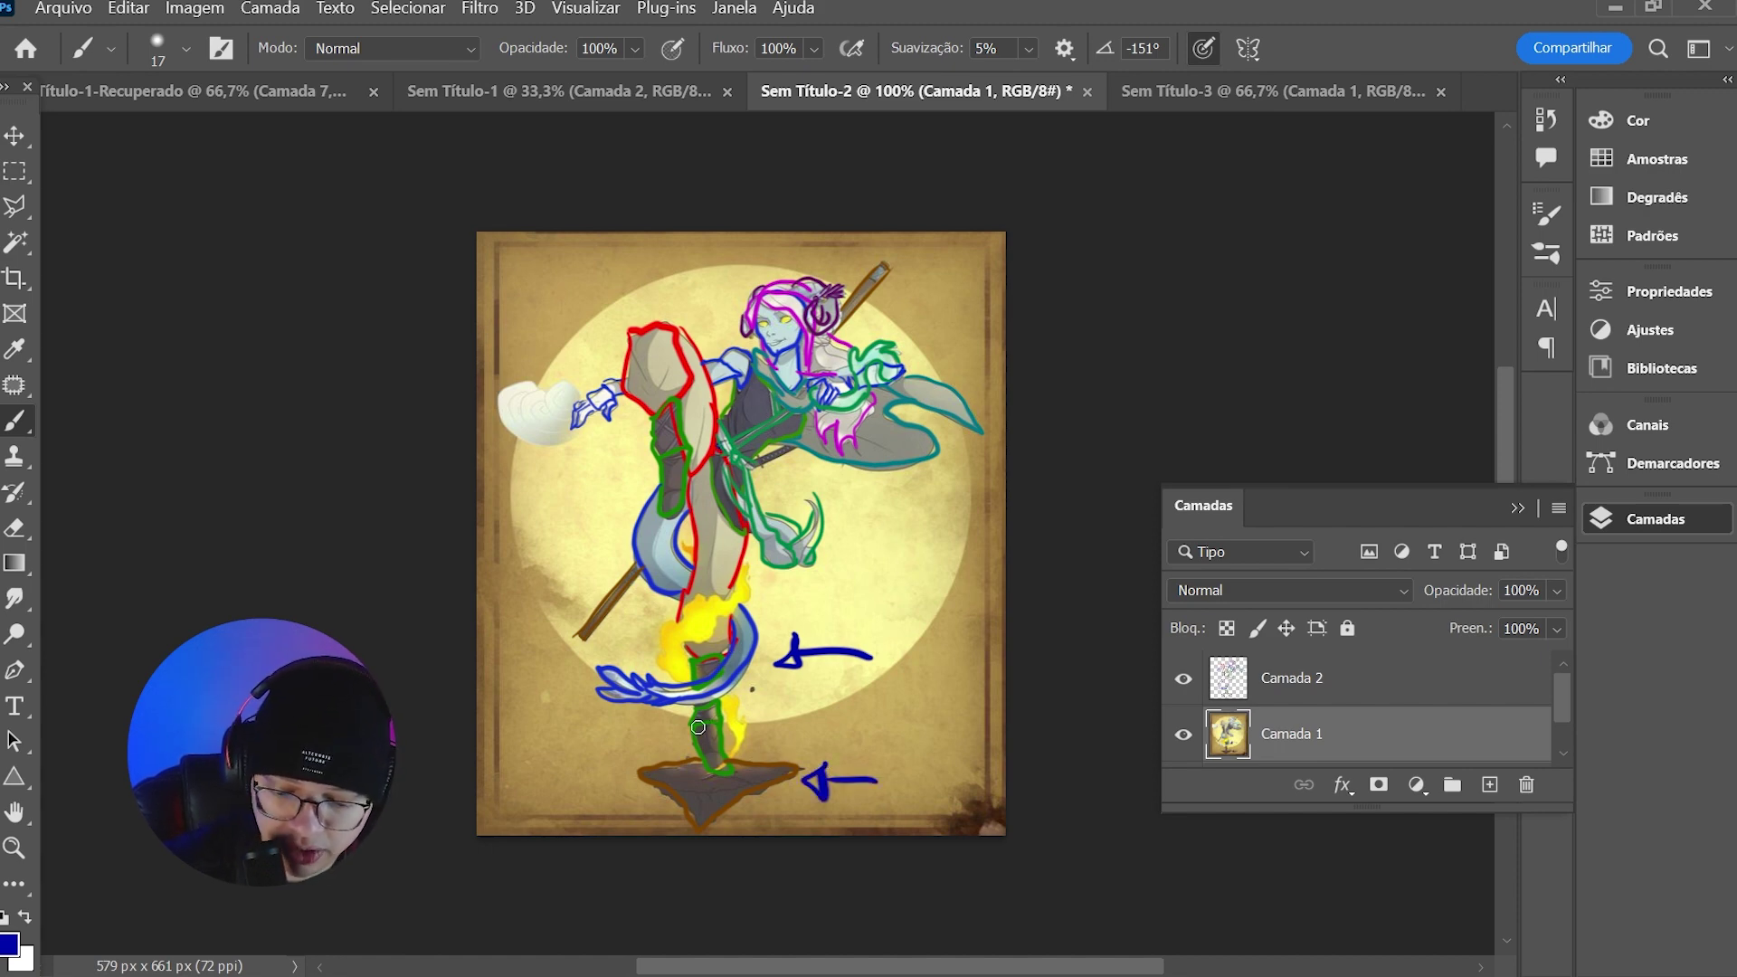
pyautogui.moveTo(796, 704)
pyautogui.mouseDown()
pyautogui.moveTo(751, 705)
pyautogui.moveTo(760, 720)
pyautogui.mouseUp()
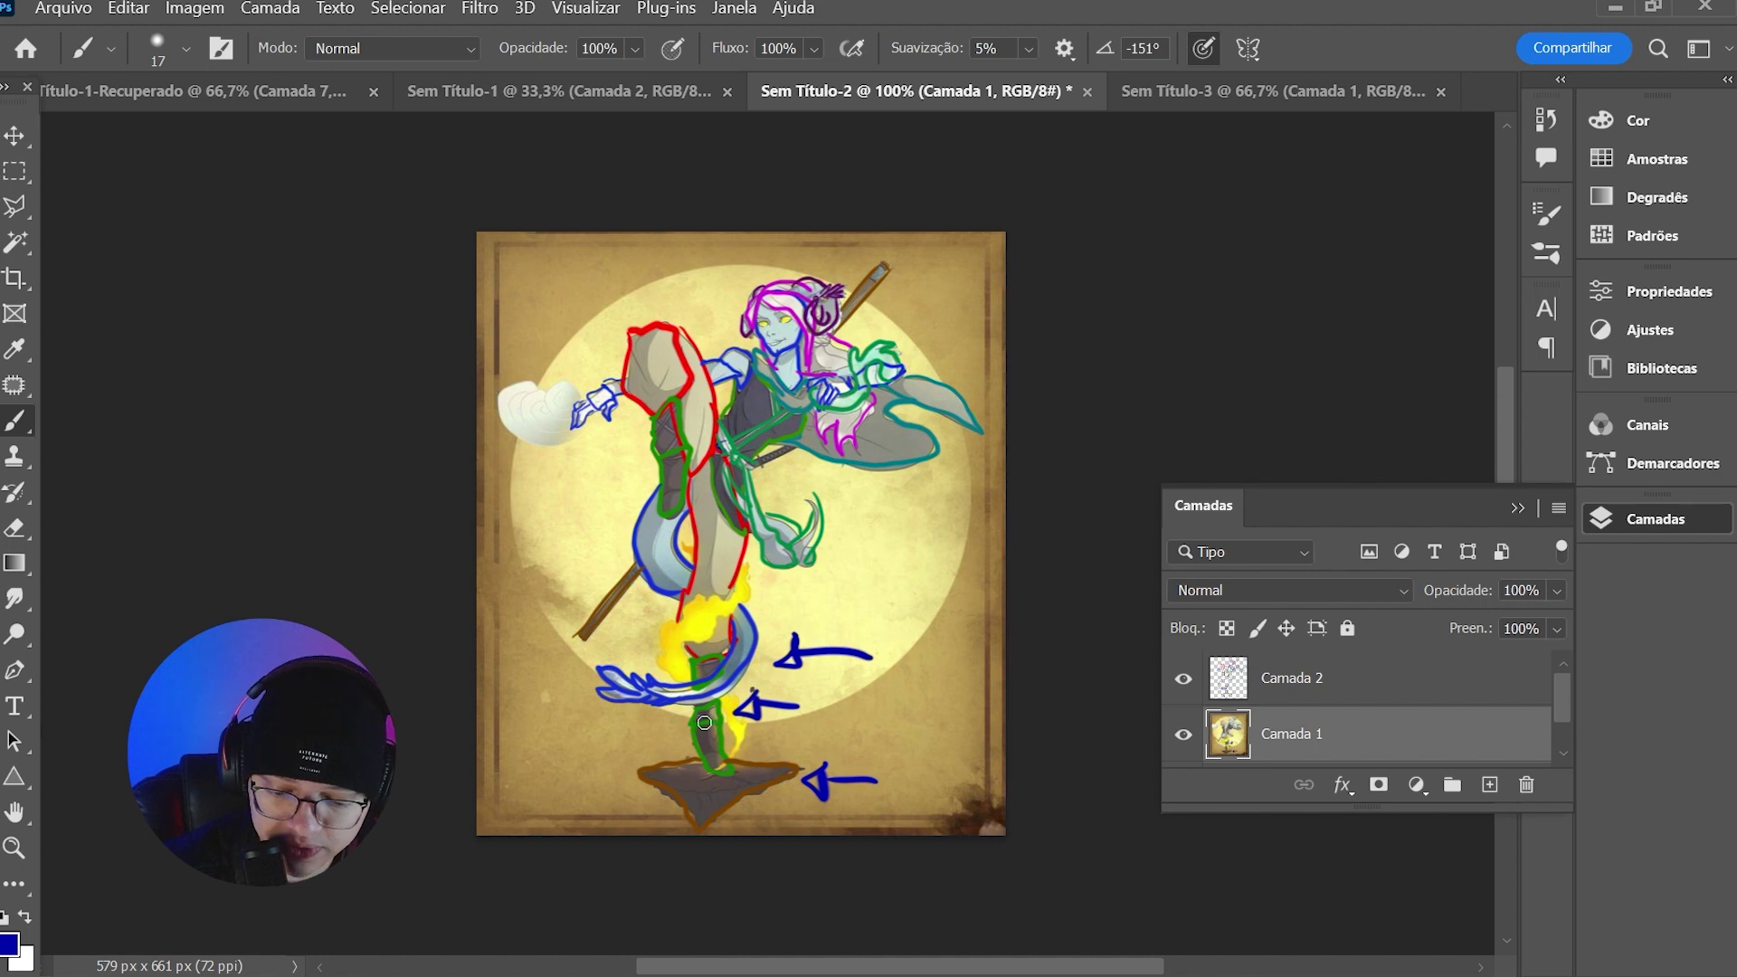
# - Sketch a small blue trapezoid, undoing stray strokes, and add a left-pointing and an upward arrow
pyautogui.moveTo(923, 644)
pyautogui.mouseDown()
pyautogui.moveTo(914, 704)
pyautogui.moveTo(936, 694)
pyautogui.moveTo(933, 639)
pyautogui.mouseUp()
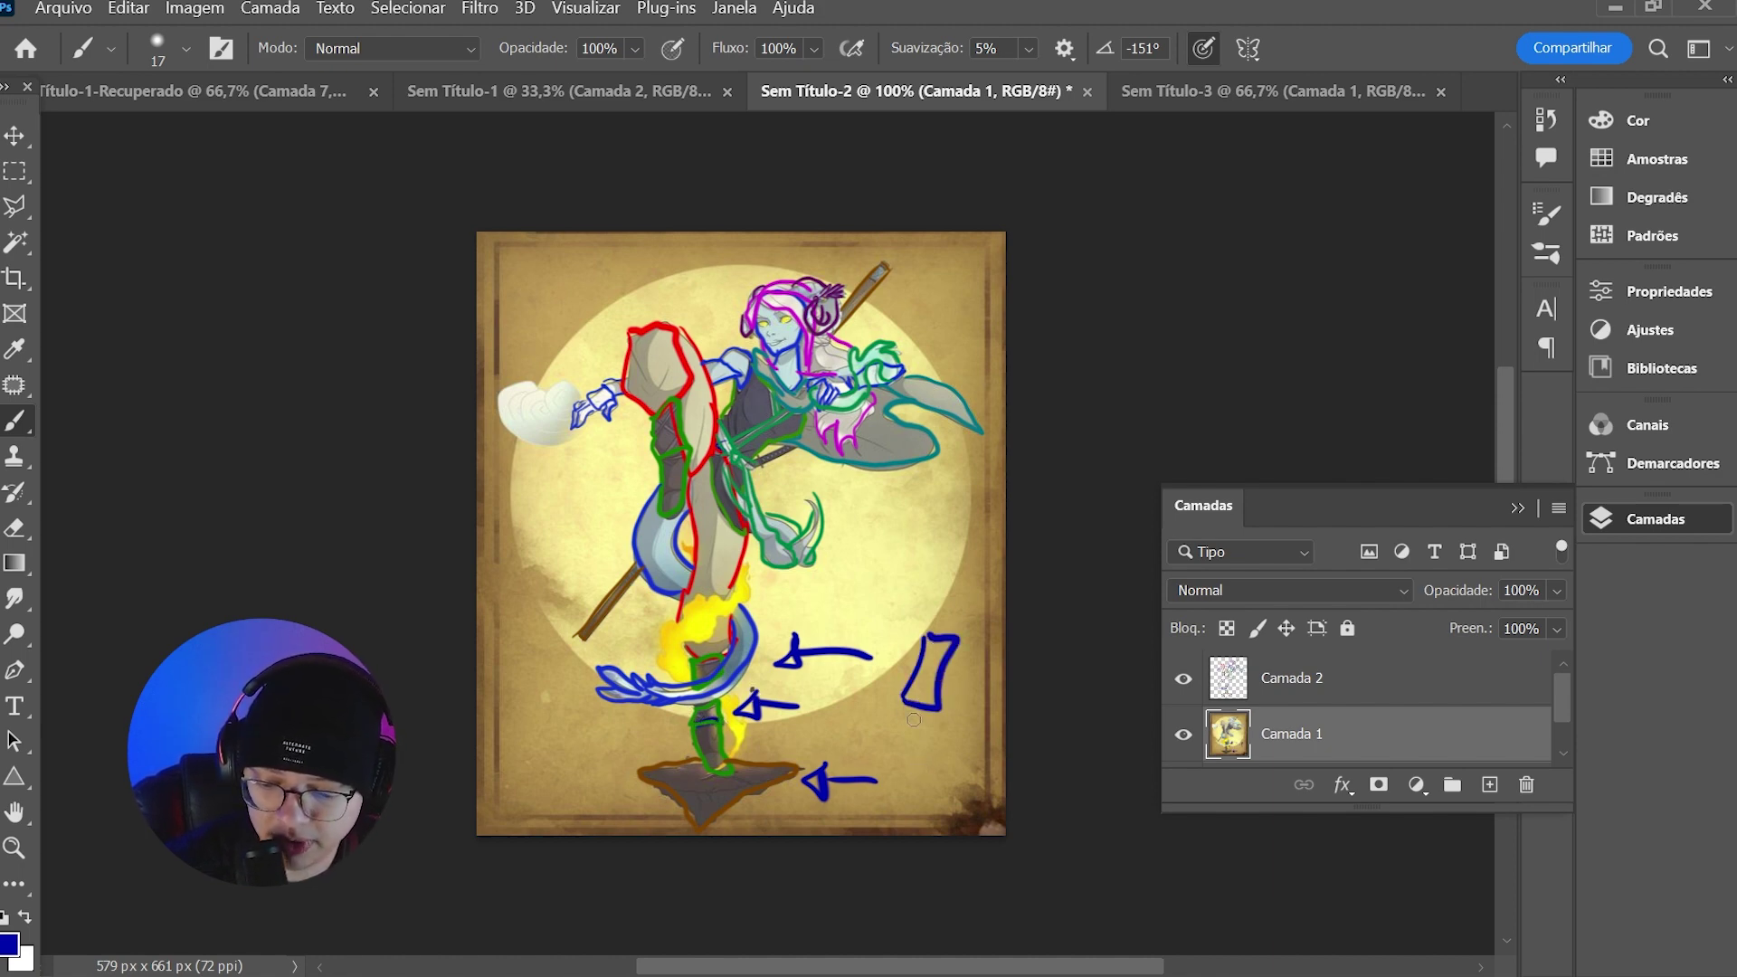
pyautogui.moveTo(903, 708)
pyautogui.mouseDown()
pyautogui.moveTo(891, 728)
pyautogui.moveTo(947, 799)
pyautogui.mouseUp()
pyautogui.hotkey('ctrl', 'z')
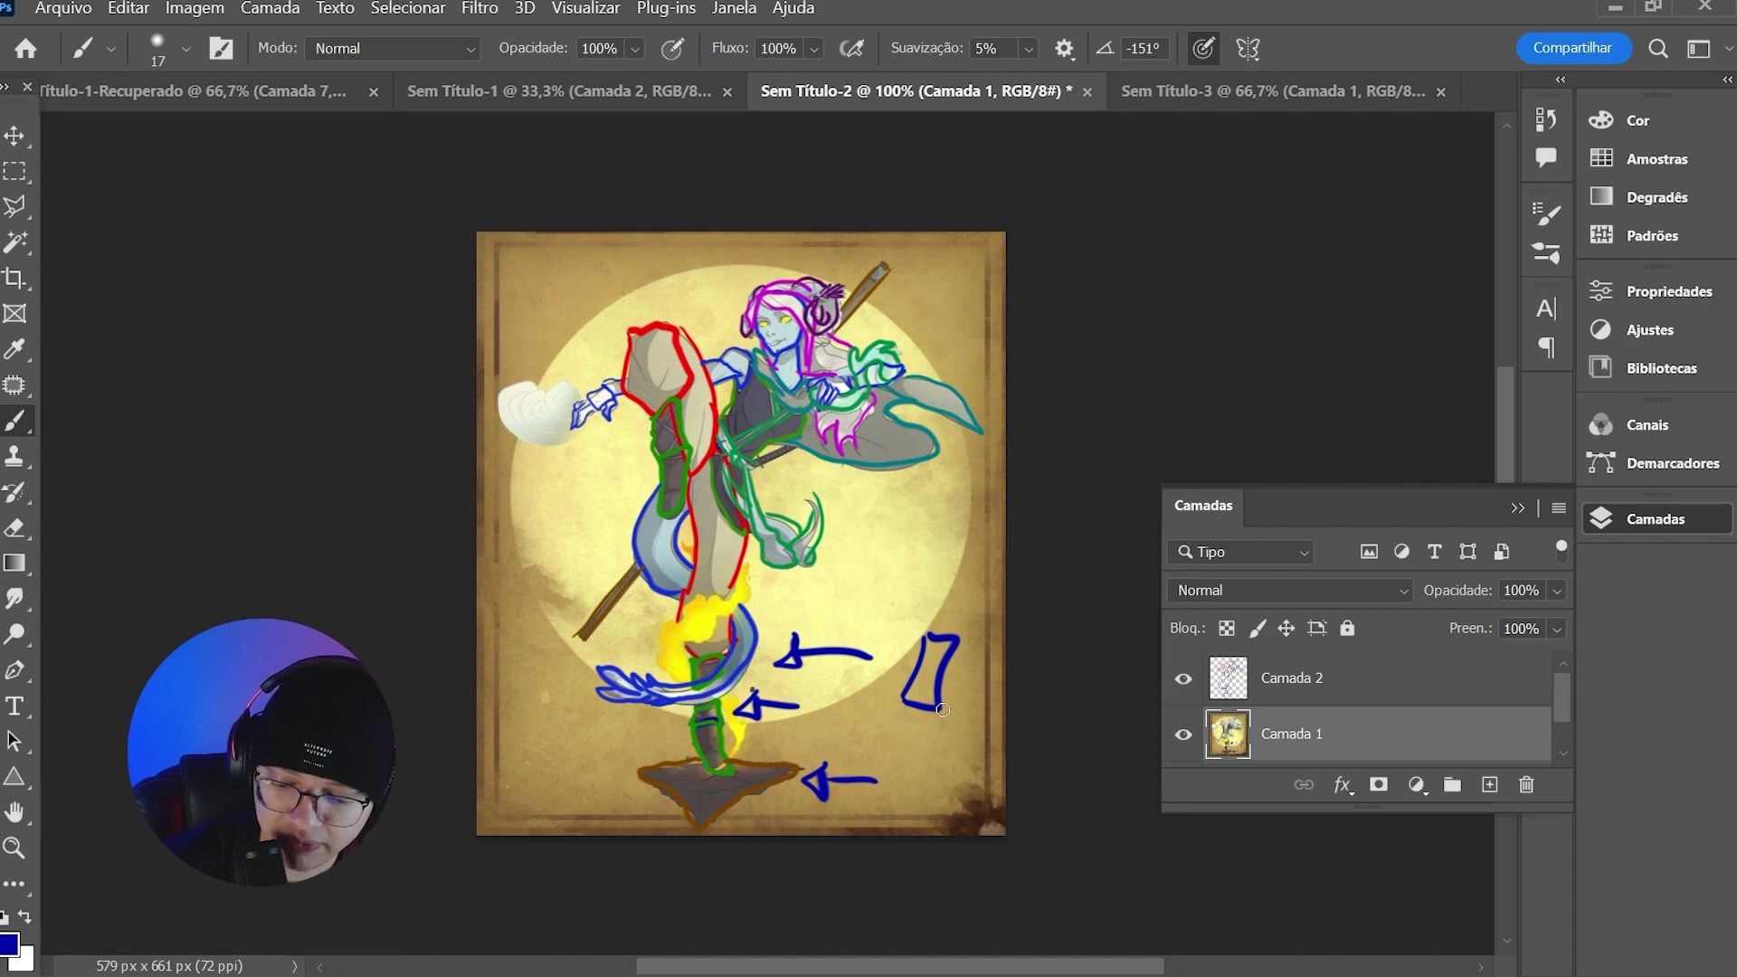
pyautogui.moveTo(938, 692)
pyautogui.mouseDown()
pyautogui.moveTo(954, 785)
pyautogui.moveTo(899, 722)
pyautogui.moveTo(957, 778)
pyautogui.mouseUp()
pyautogui.moveTo(863, 603)
pyautogui.mouseDown()
pyautogui.moveTo(858, 684)
pyautogui.moveTo(890, 635)
pyautogui.moveTo(866, 623)
pyautogui.moveTo(851, 686)
pyautogui.moveTo(910, 683)
pyautogui.moveTo(850, 689)
pyautogui.moveTo(856, 710)
pyautogui.moveTo(916, 696)
pyautogui.moveTo(947, 710)
pyautogui.moveTo(900, 733)
pyautogui.mouseUp()
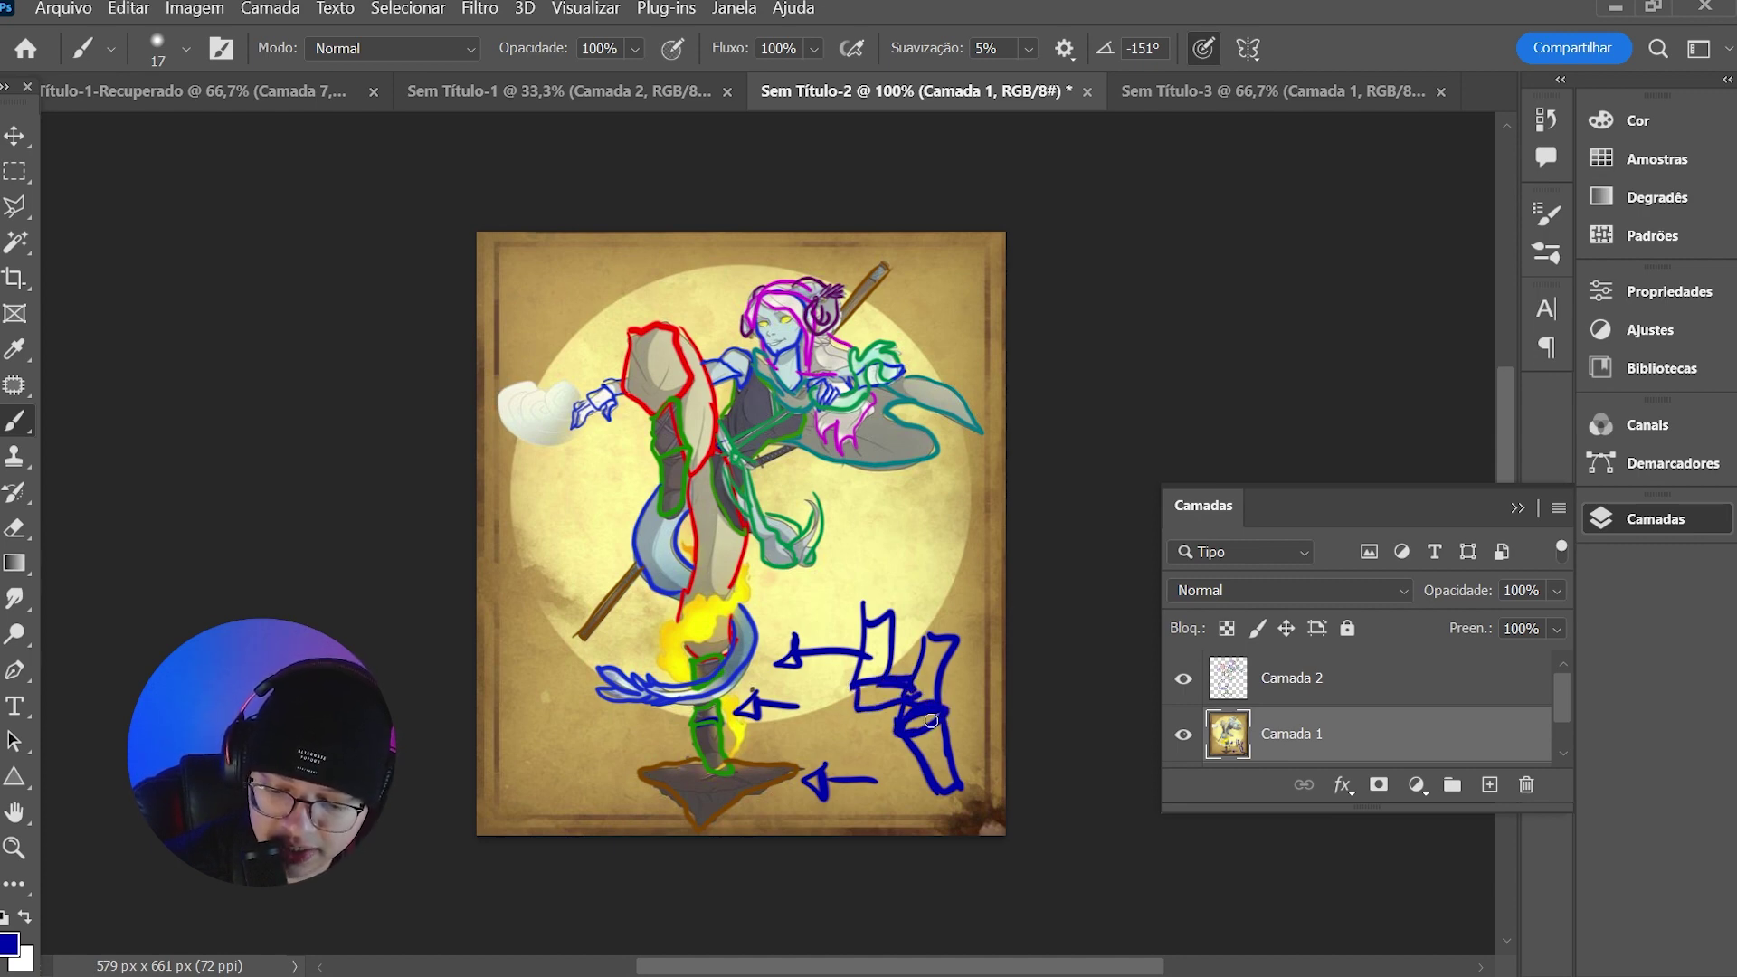
pyautogui.hotkey('ctrl', 'z')
pyautogui.hotkey('ctrl', 'z')
pyautogui.hotkey('ctrl', 'z')
pyautogui.hotkey('ctrl', 'z')
pyautogui.hotkey('ctrl', 'z')
pyautogui.hotkey('ctrl', 'z')
pyautogui.hotkey('ctrl', 'z')
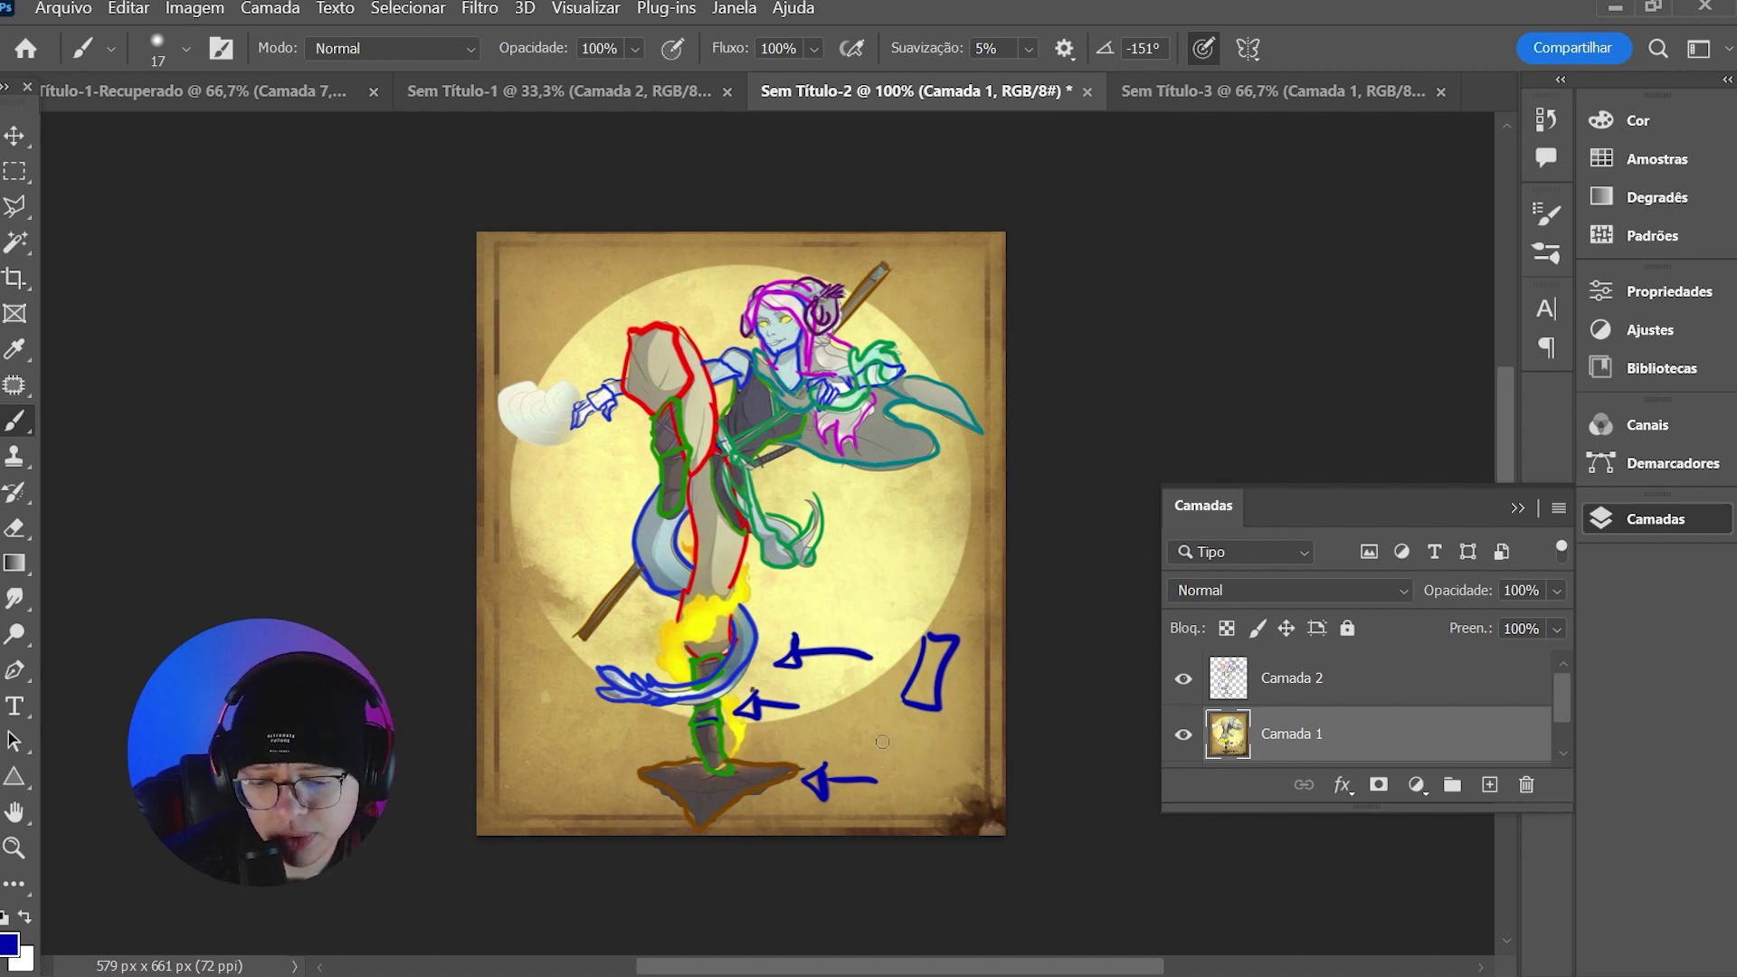
pyautogui.moveTo(854, 582); pyautogui.dragTo(829, 583)
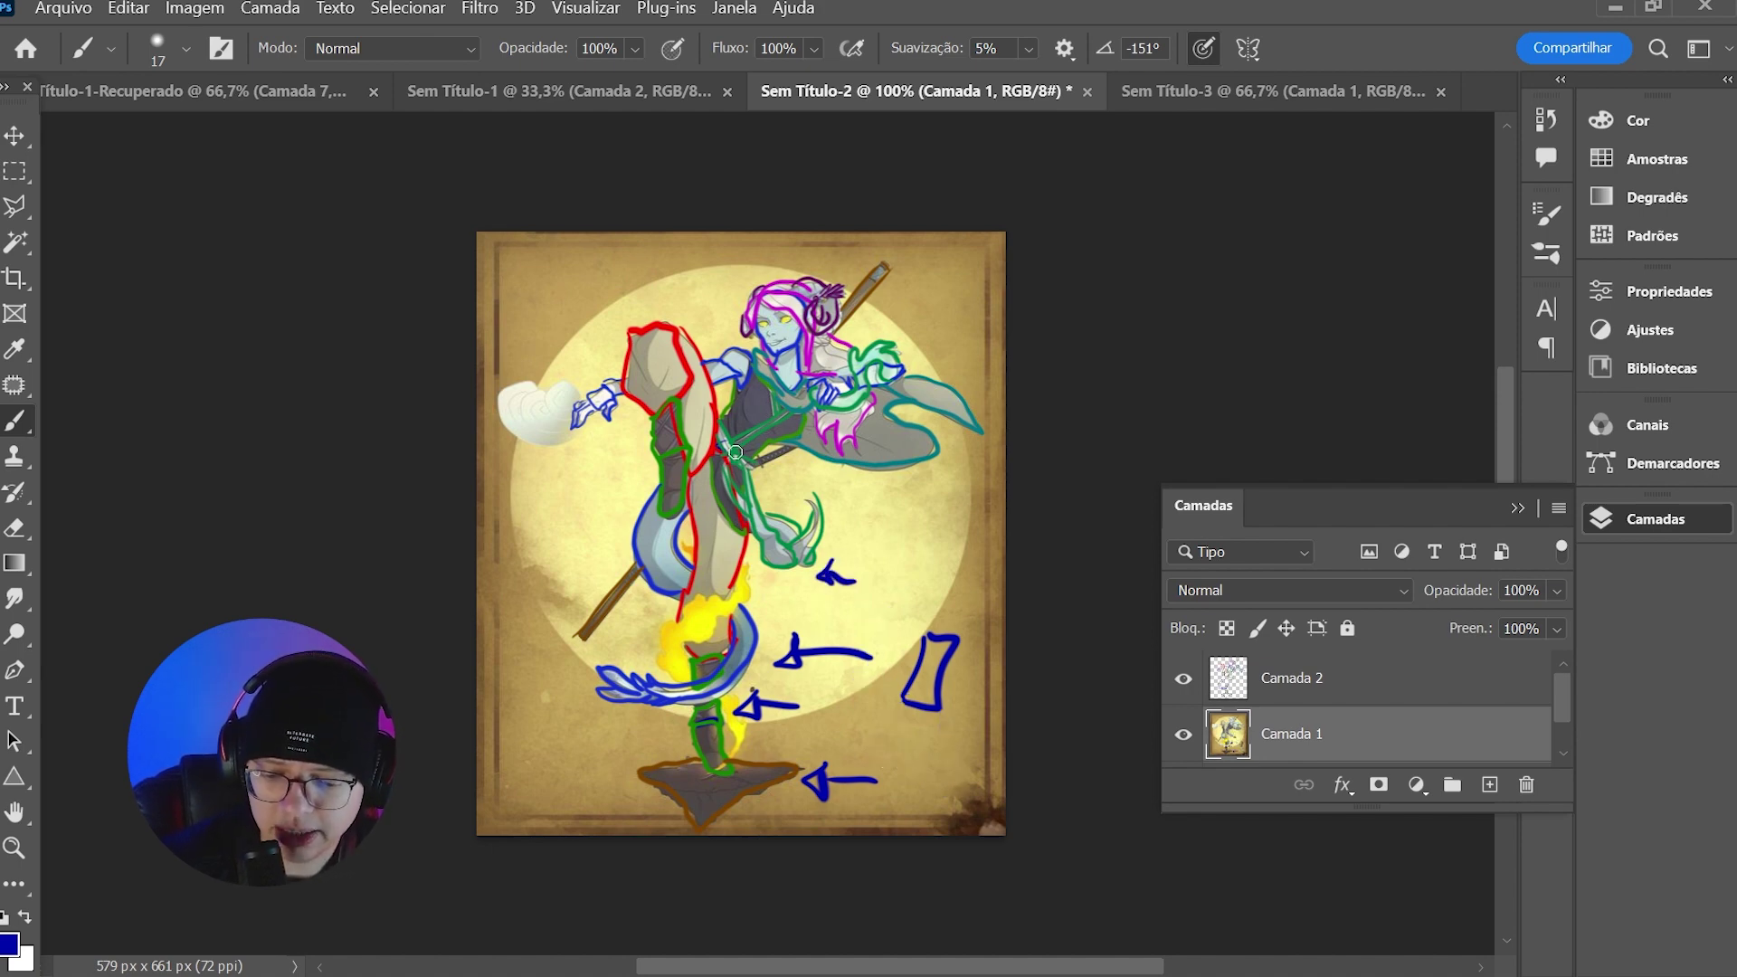
pyautogui.moveTo(922, 536); pyautogui.dragTo(912, 484)
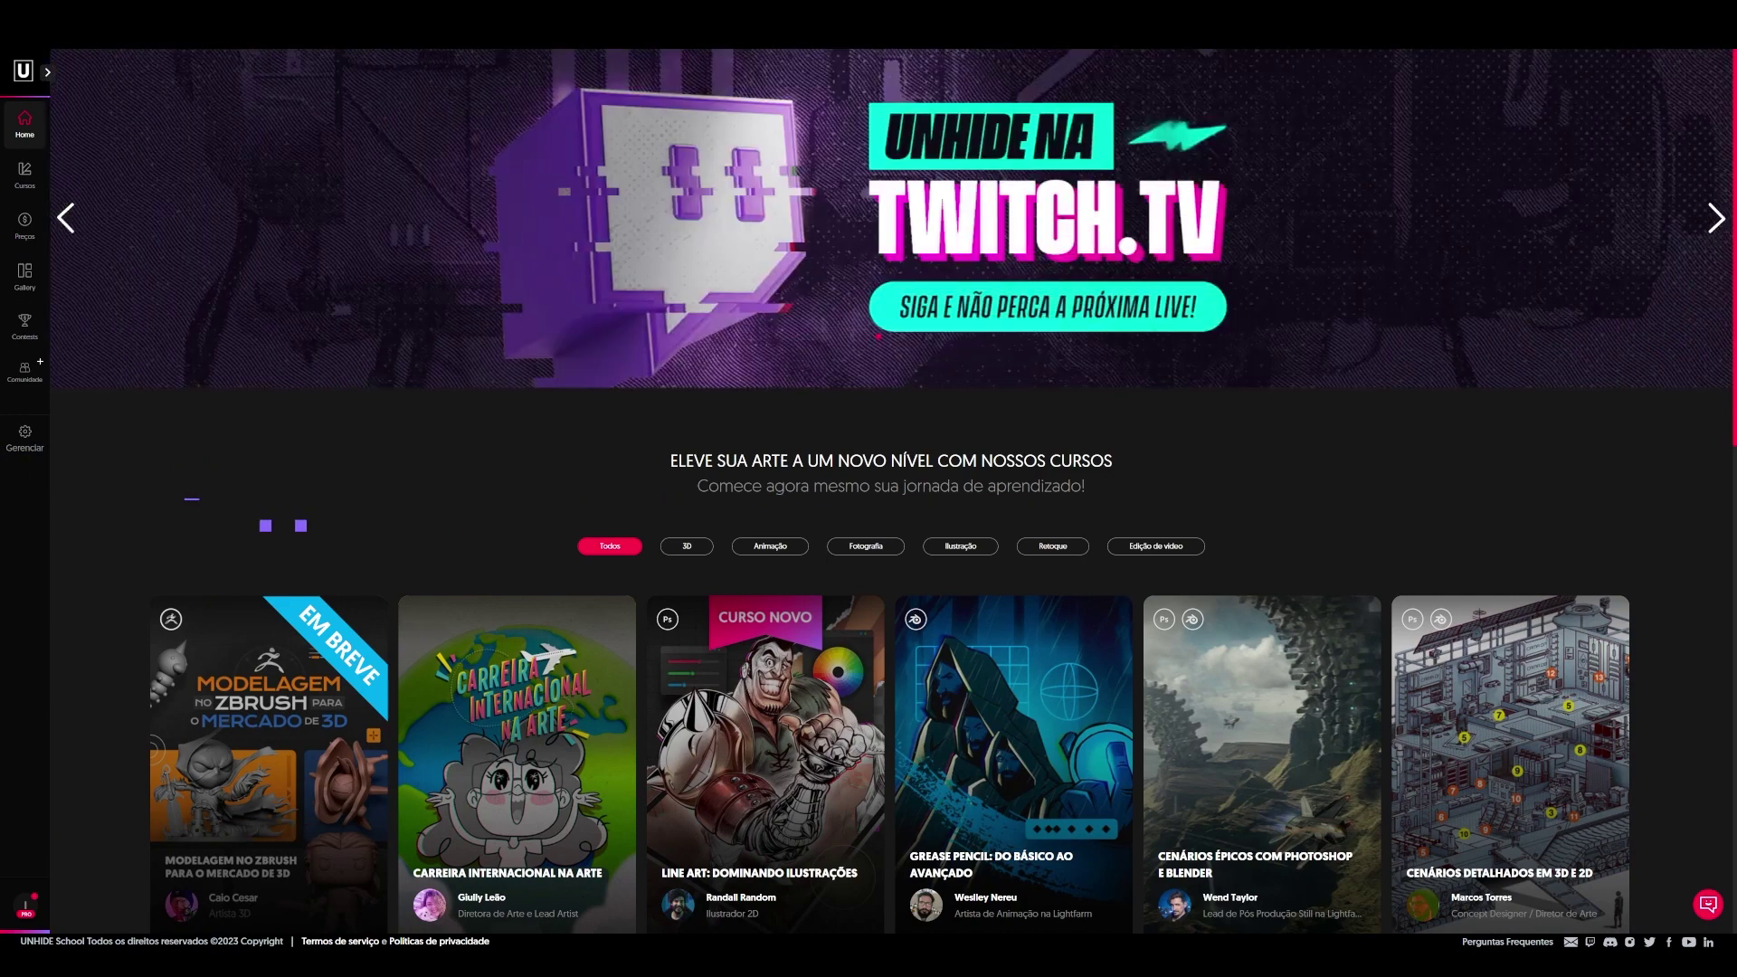
# - Filter the Cursos catalogue to the 3d area to list courses like Houdini para Iniciantes
pyautogui.click(24, 174)
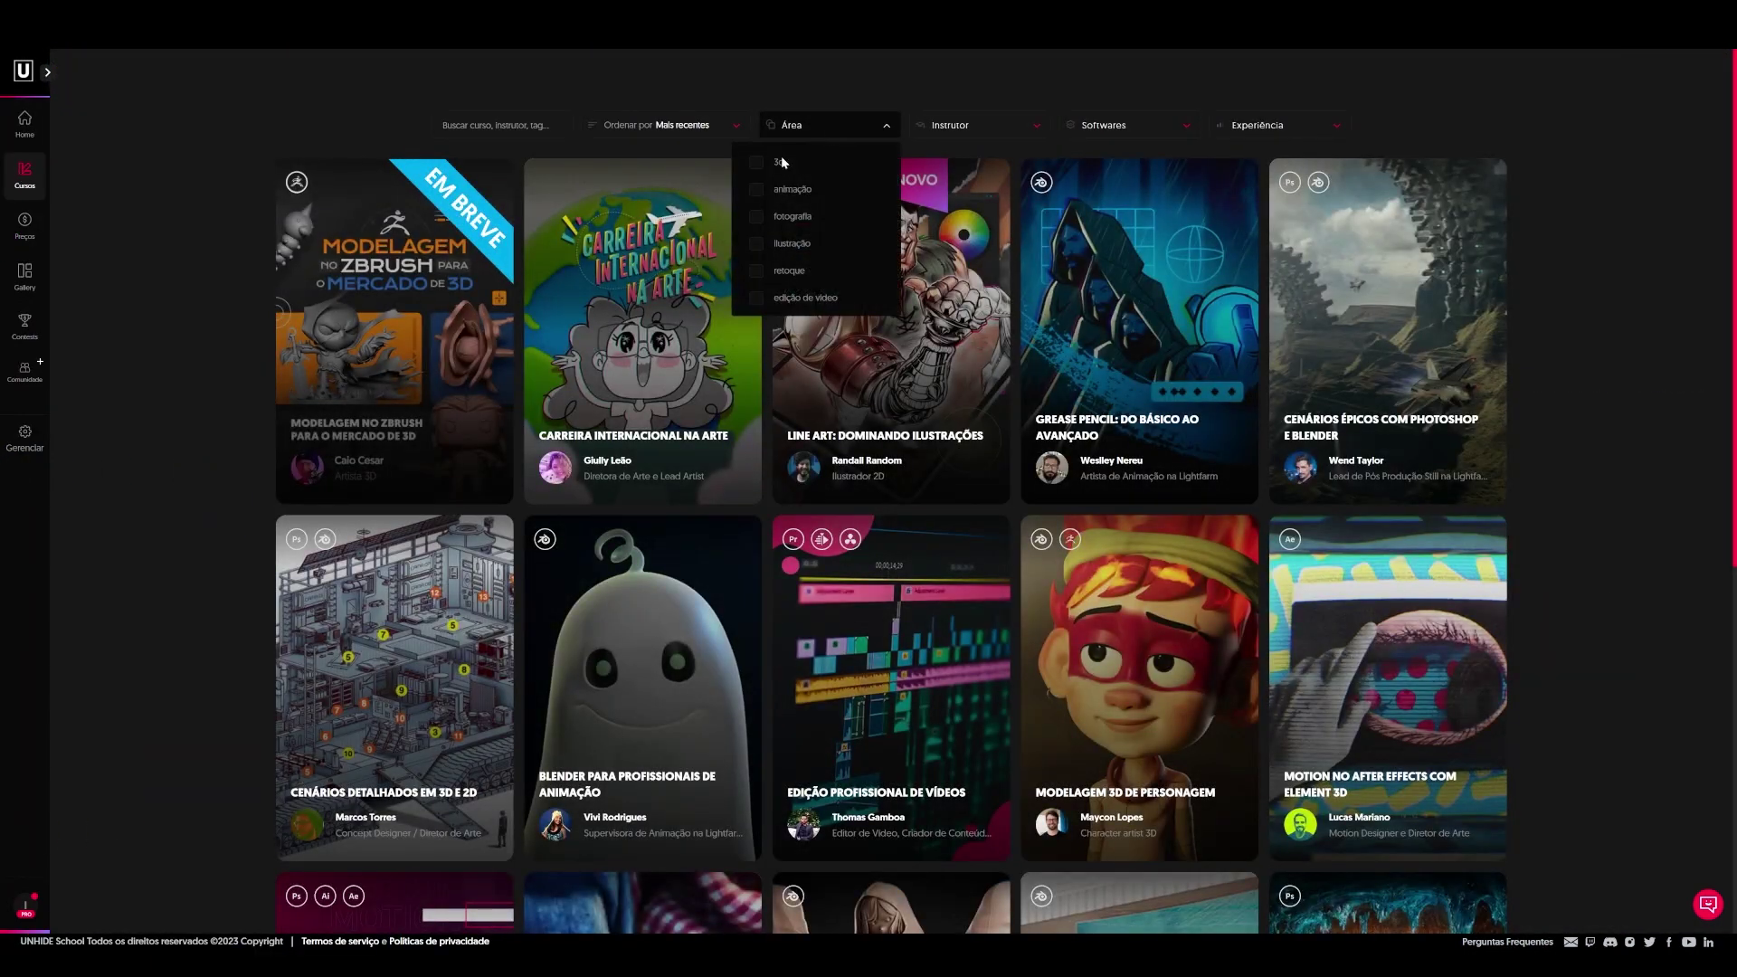
pyautogui.click(756, 173)
pyautogui.scroll(-3, 1691, 270)
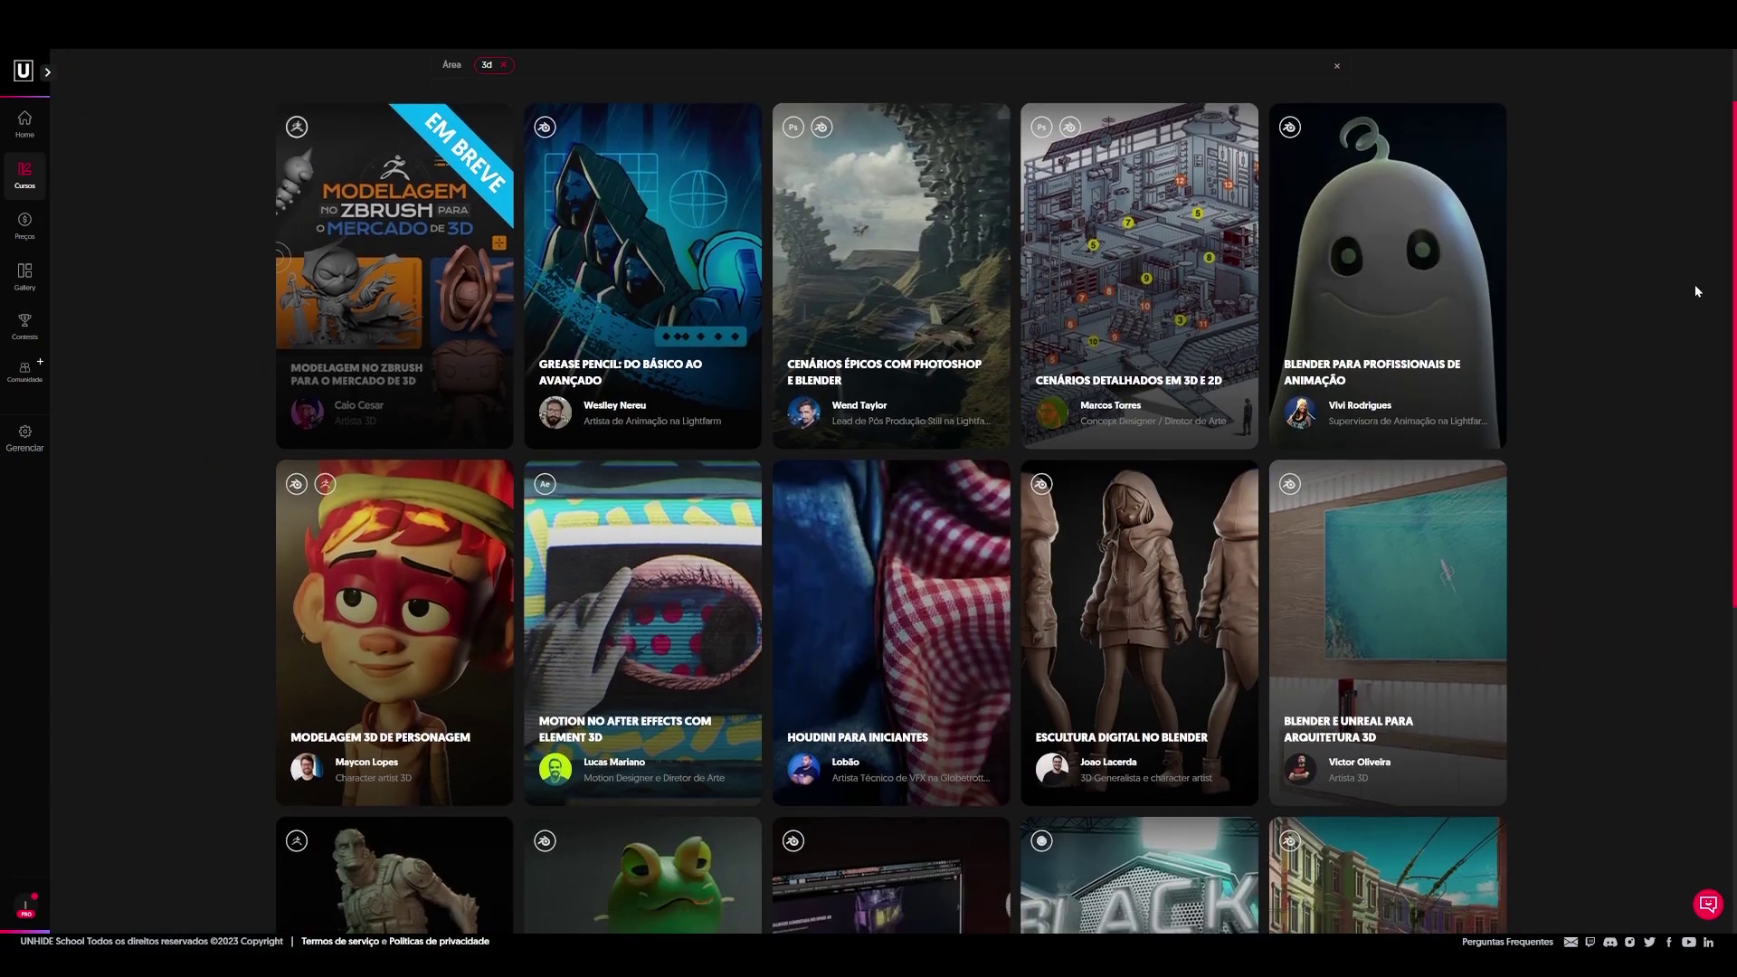